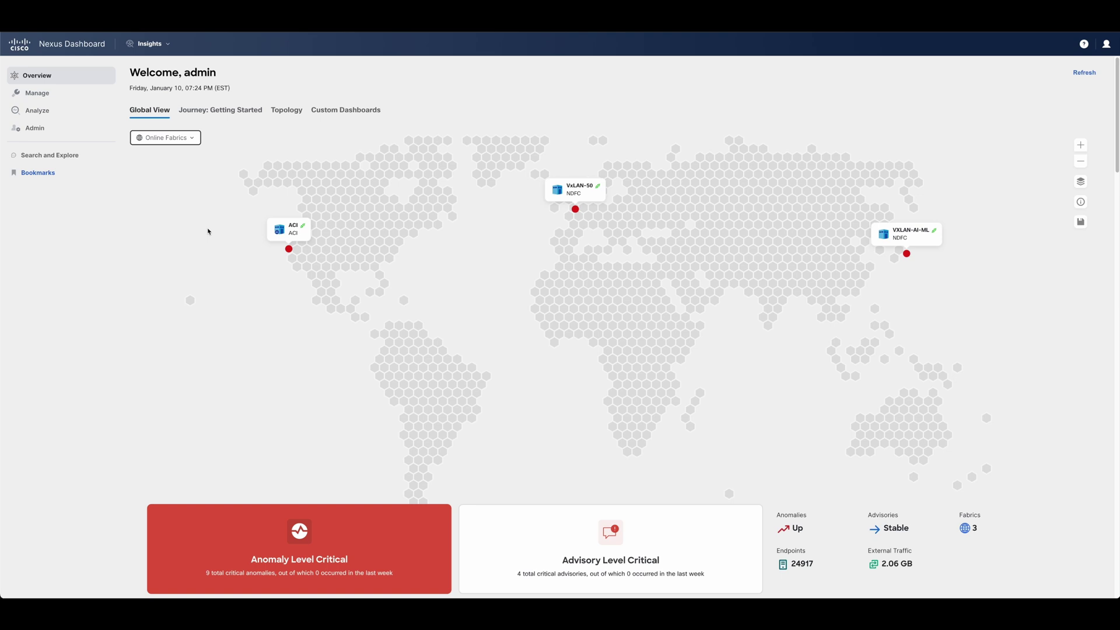
Show the trend for the 128 advisories instead of the 117 anomalies, then scroll back up to the ACI card
{"action": "scroll", "coordinate": [209, 231], "scroll_direction": "down", "scroll_amount": 1}
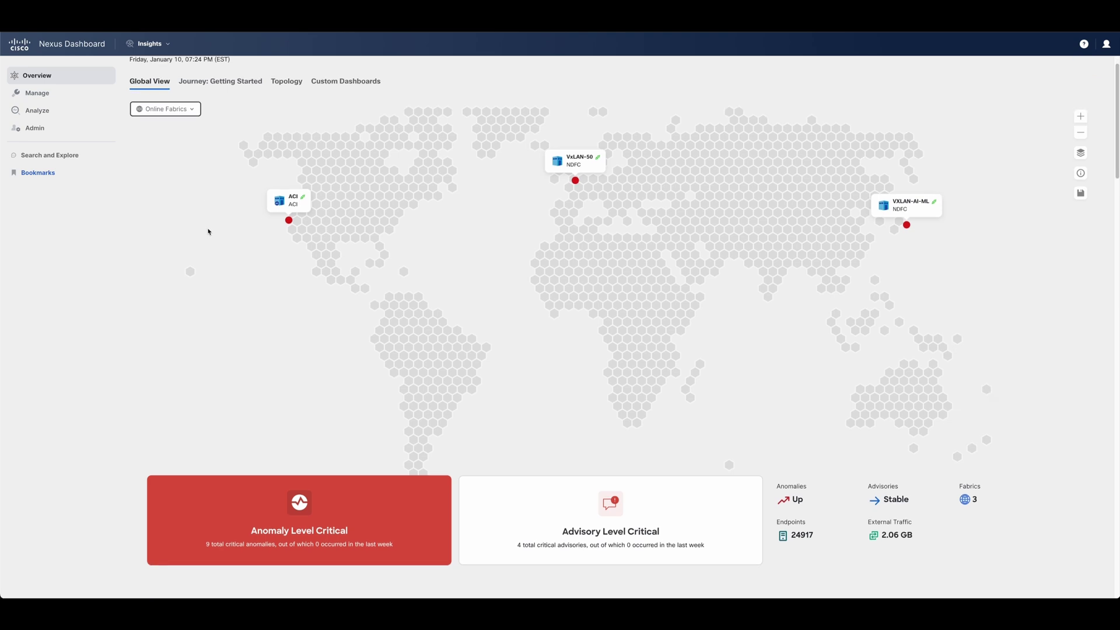
{"action": "scroll", "coordinate": [208, 232], "scroll_direction": "down", "scroll_amount": 10}
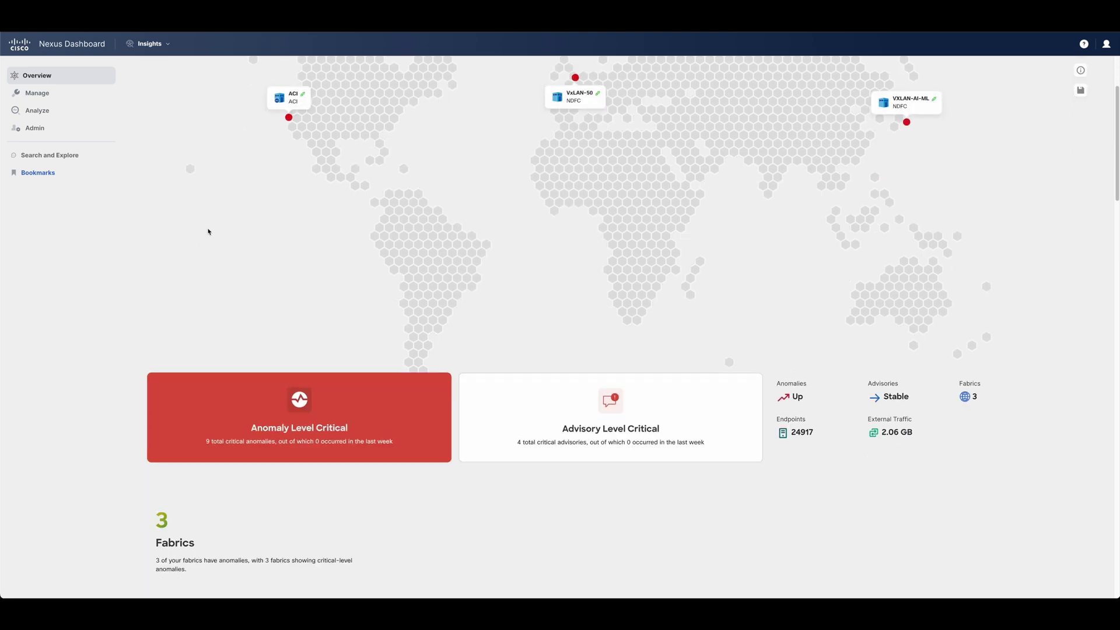
{"action": "scroll", "coordinate": [208, 231], "scroll_direction": "down", "scroll_amount": 12}
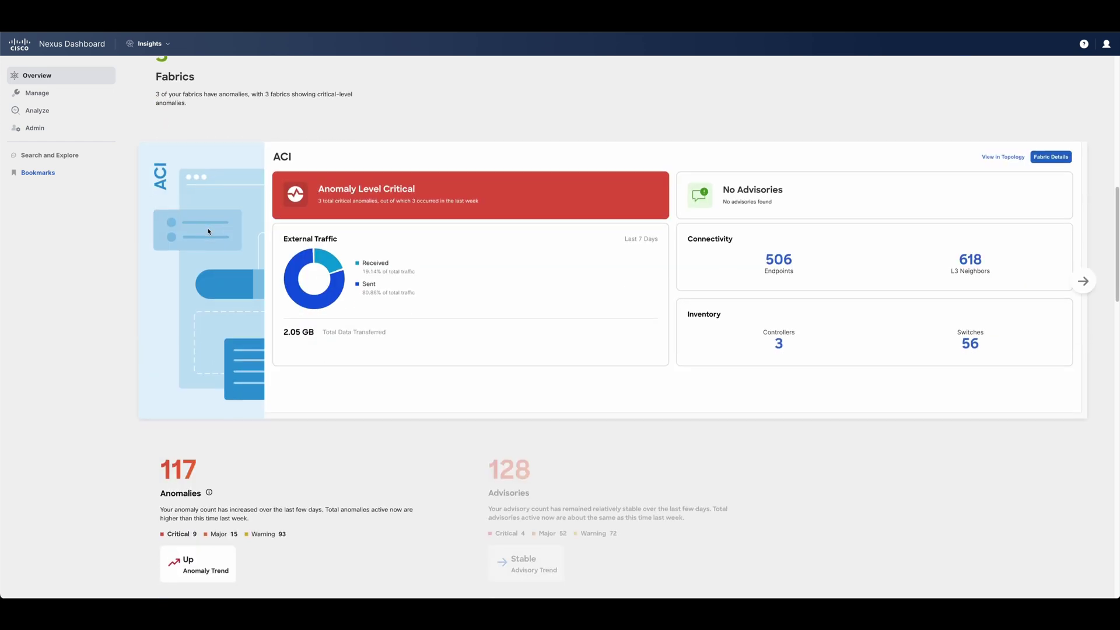
{"action": "scroll", "coordinate": [269, 270], "scroll_direction": "down", "scroll_amount": 3}
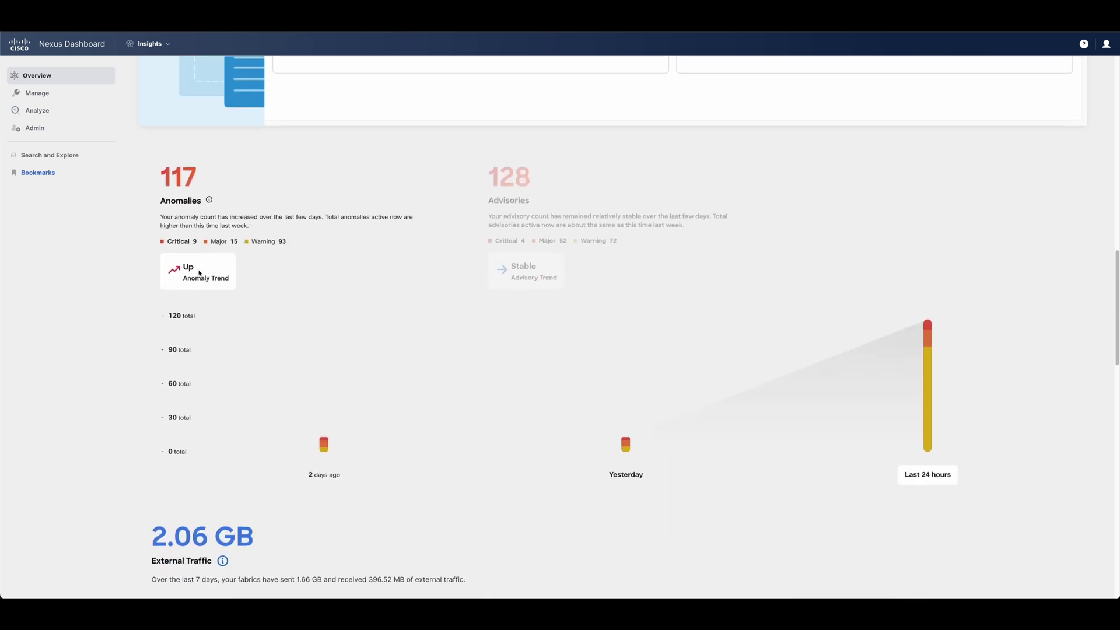
{"action": "left_click", "coordinate": [547, 232]}
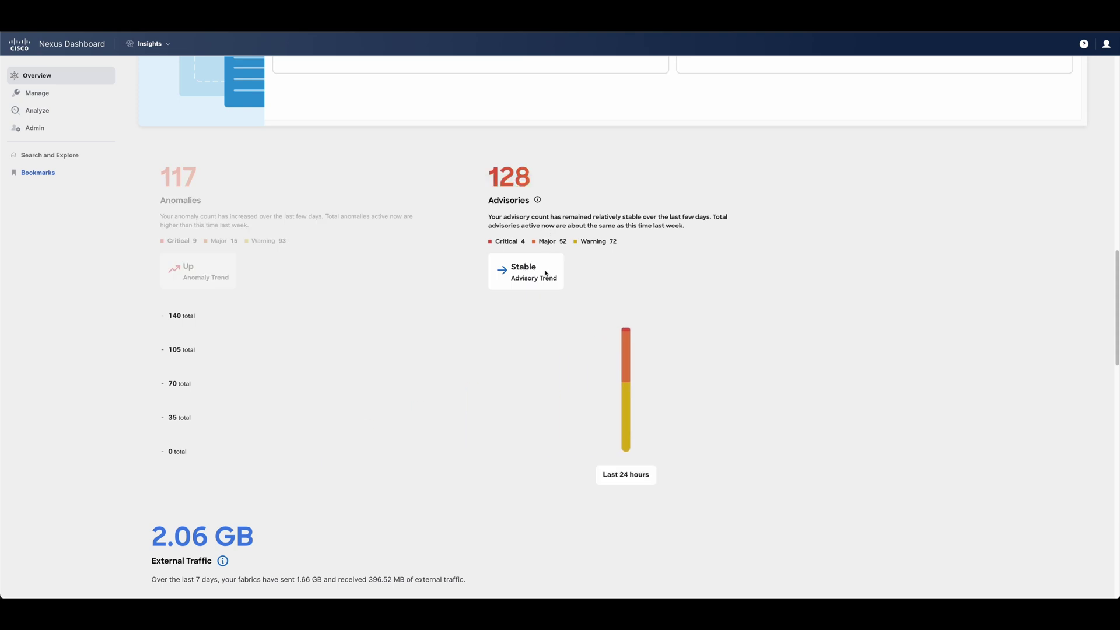
{"action": "scroll", "coordinate": [545, 273], "scroll_direction": "up", "scroll_amount": 6}
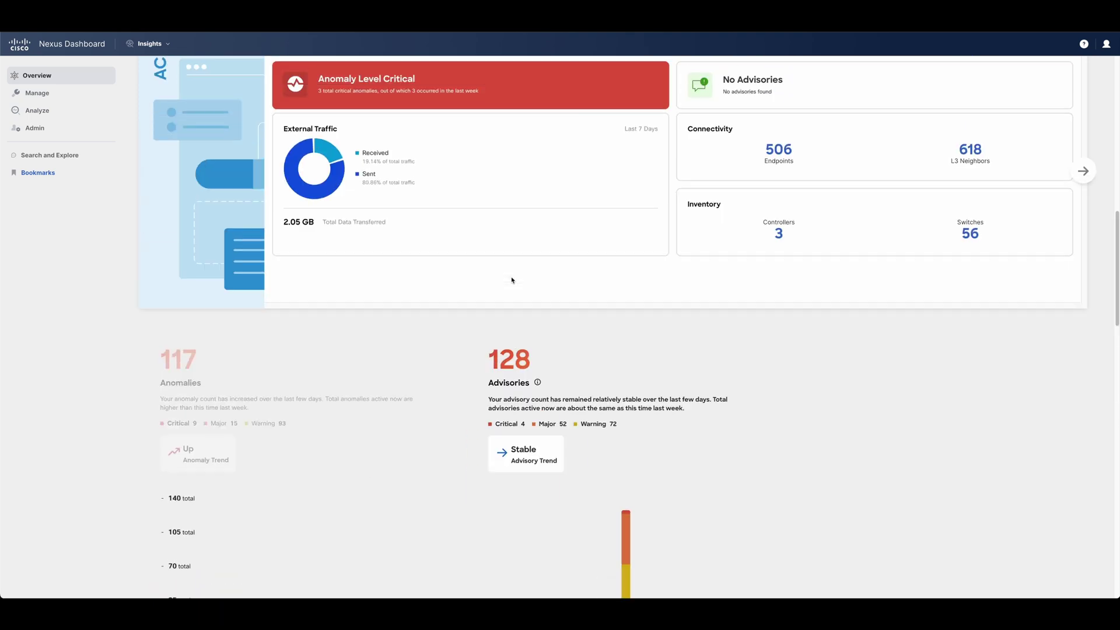
{"action": "scroll", "coordinate": [512, 280], "scroll_direction": "up", "scroll_amount": 1}
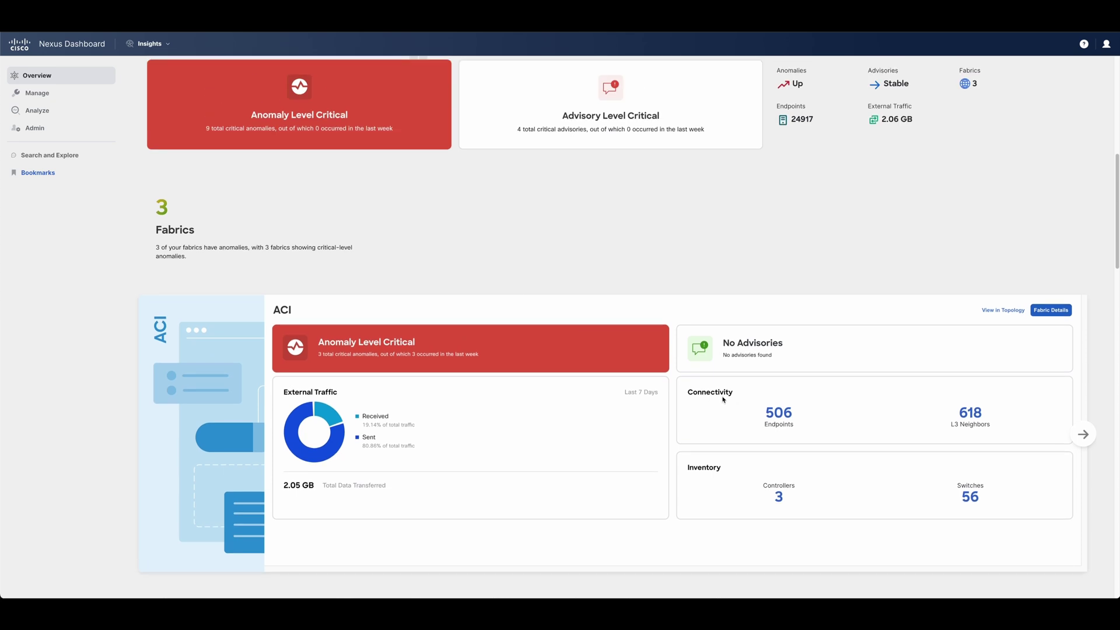
{"action": "left_click", "coordinate": [780, 411]}
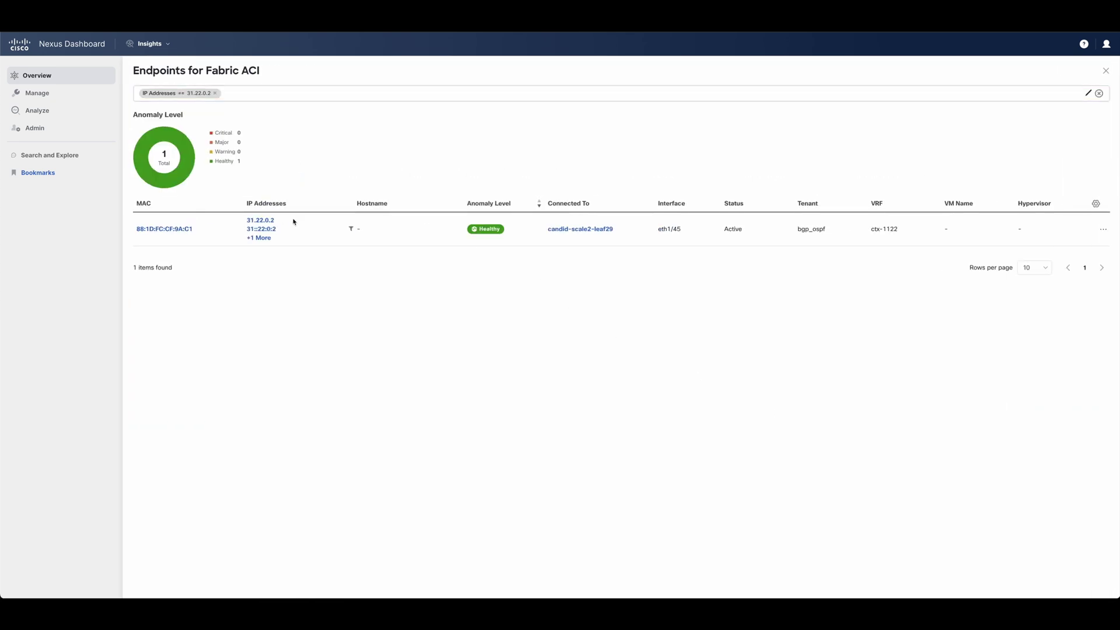
{"action": "left_click", "coordinate": [1105, 71]}
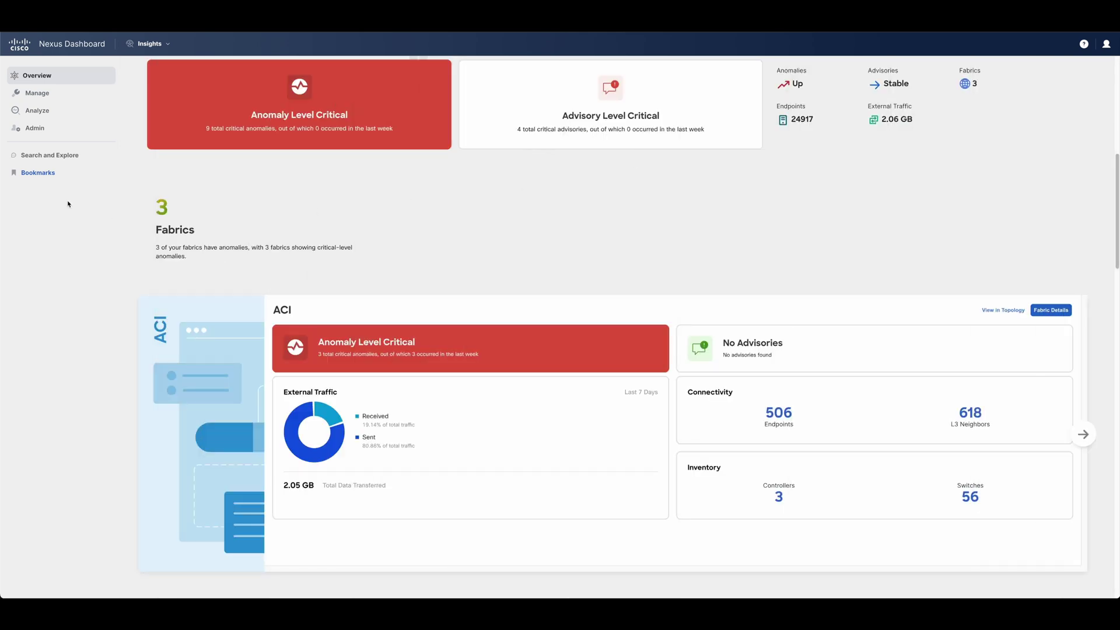
{"action": "left_click", "coordinate": [48, 155]}
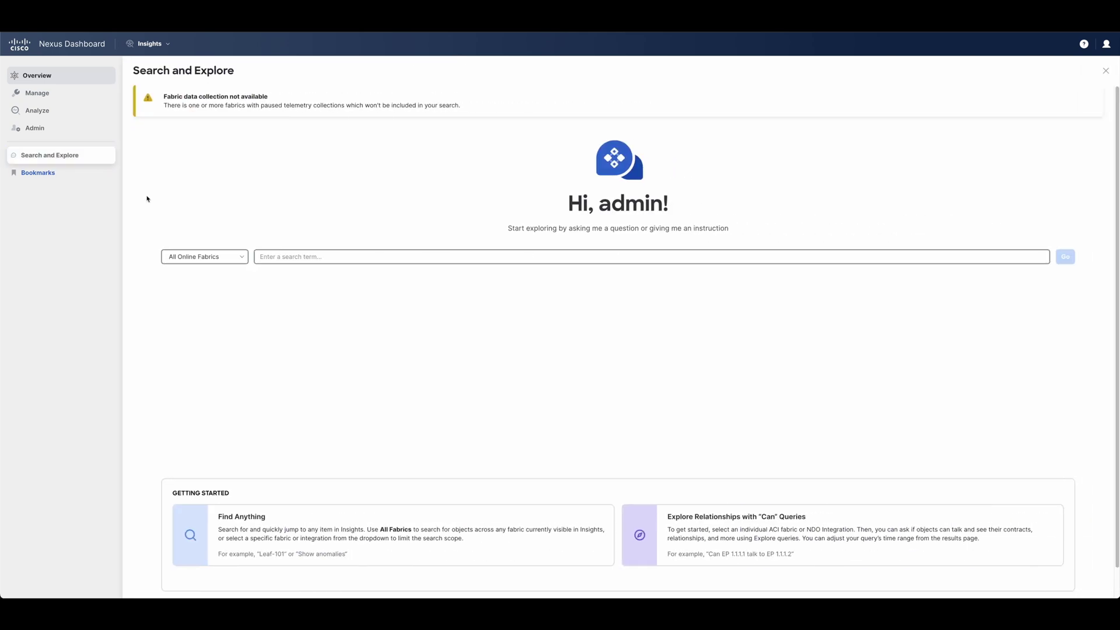
{"action": "left_click", "coordinate": [227, 257]}
{"action": "left_click", "coordinate": [205, 338]}
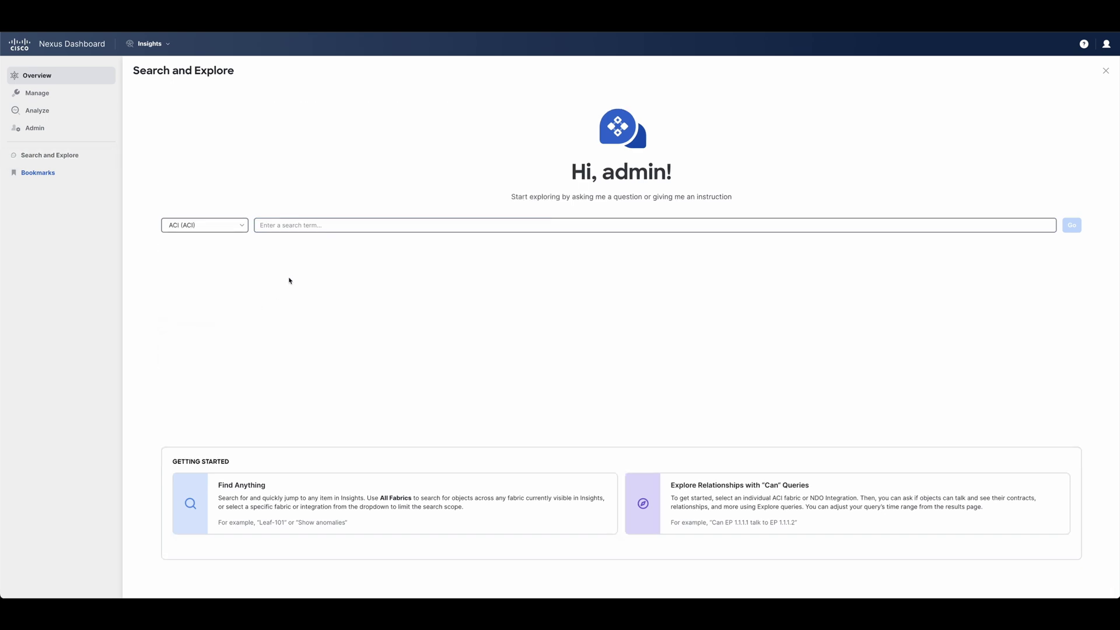
{"action": "left_click", "coordinate": [312, 229]}
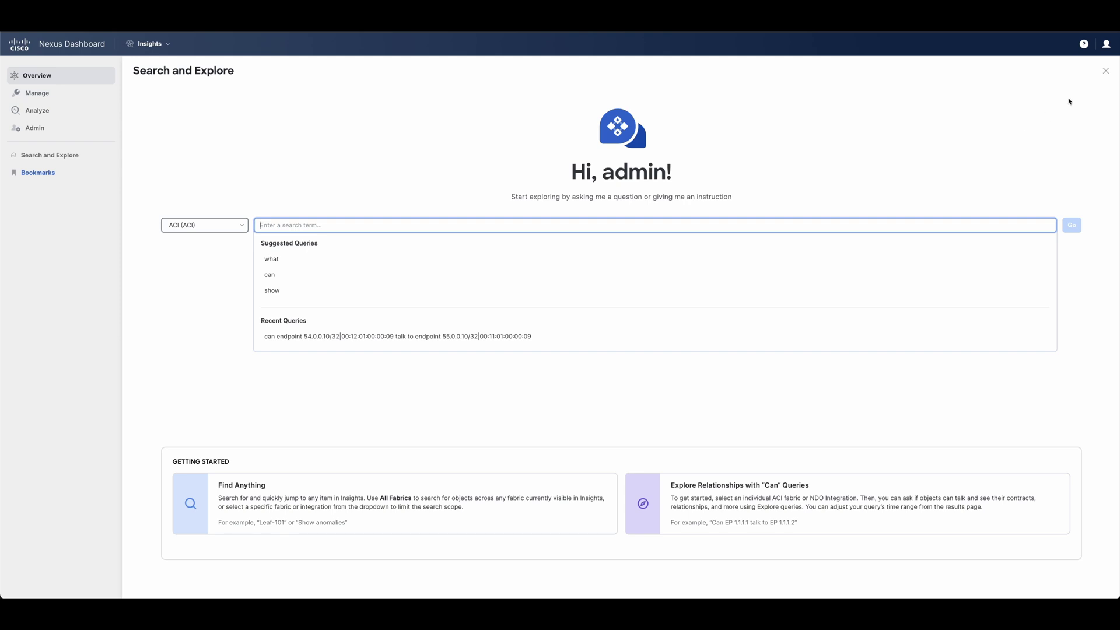
{"action": "left_click", "coordinate": [1105, 70]}
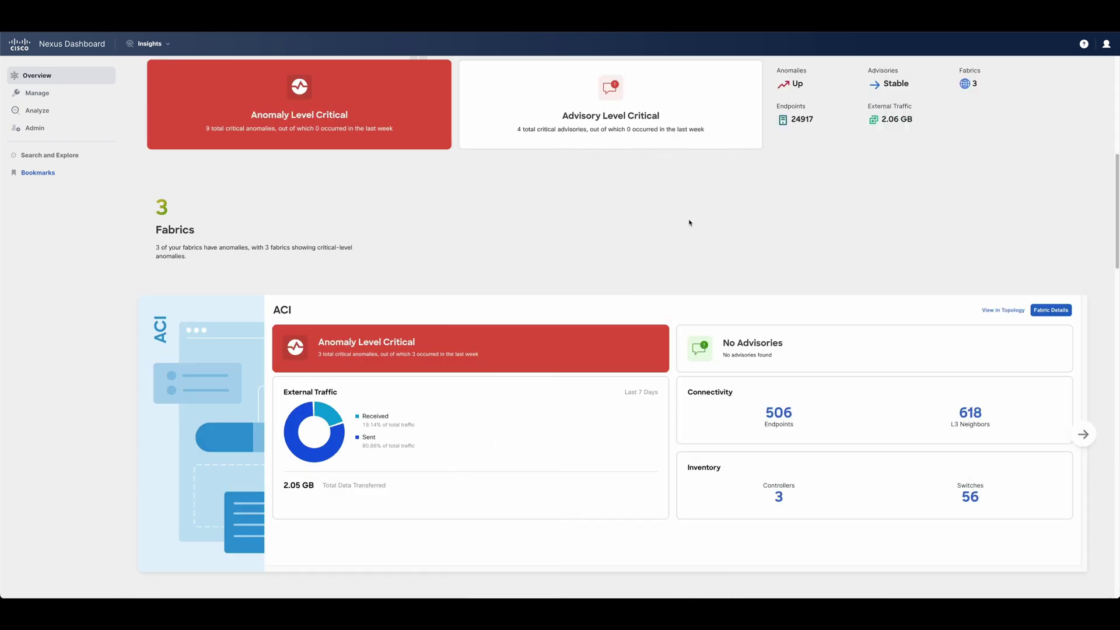
{"action": "scroll", "coordinate": [642, 245], "scroll_direction": "up", "scroll_amount": 7}
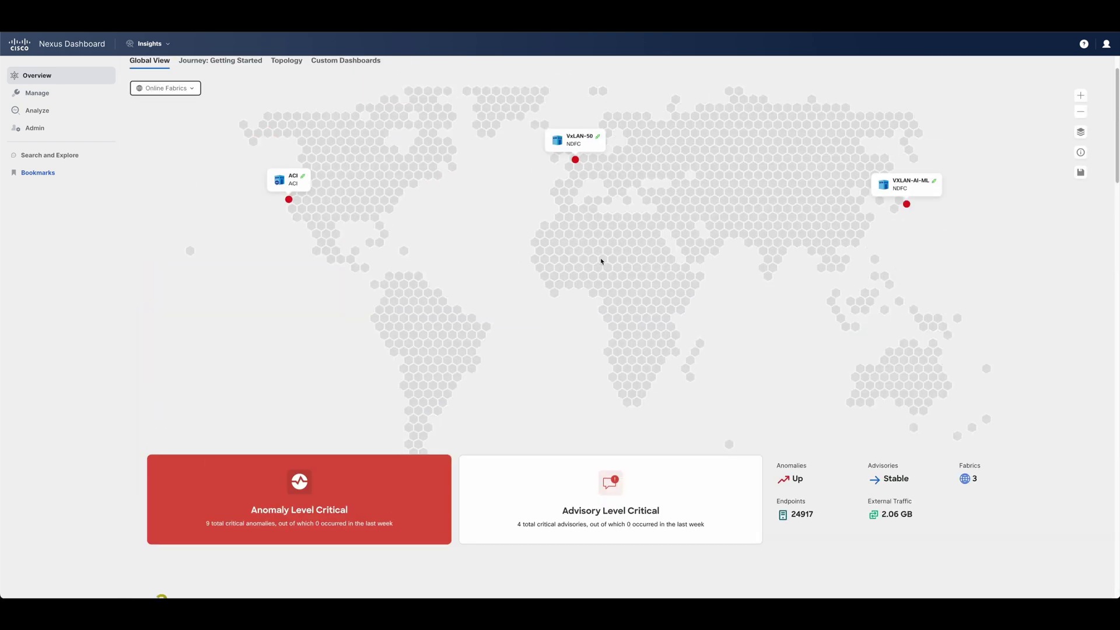
{"action": "left_click", "coordinate": [287, 184]}
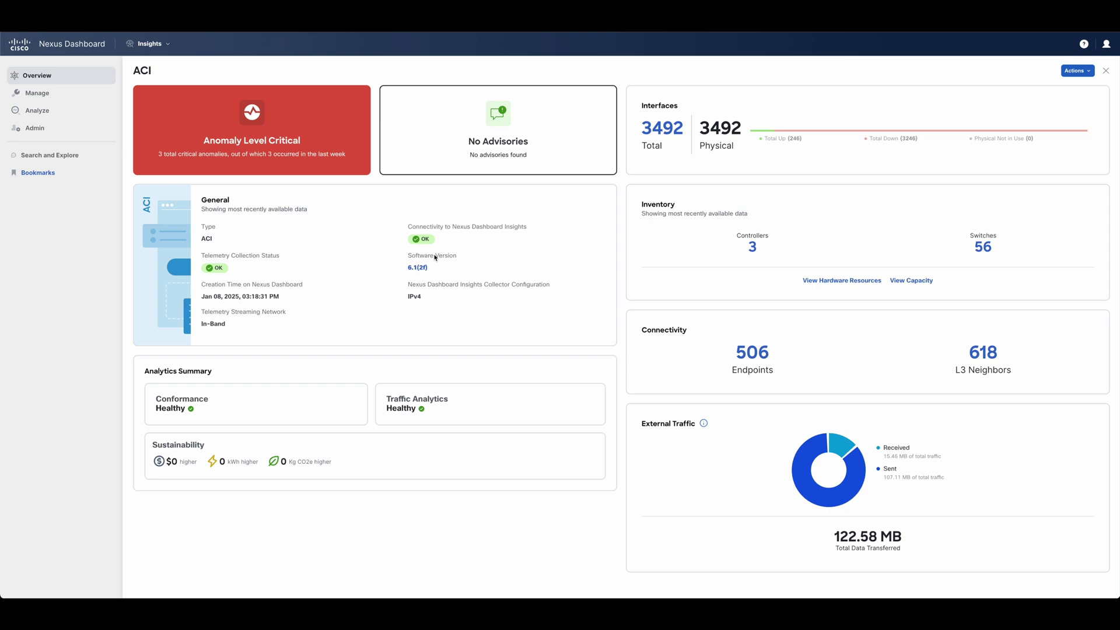
{"action": "left_click", "coordinate": [1106, 70]}
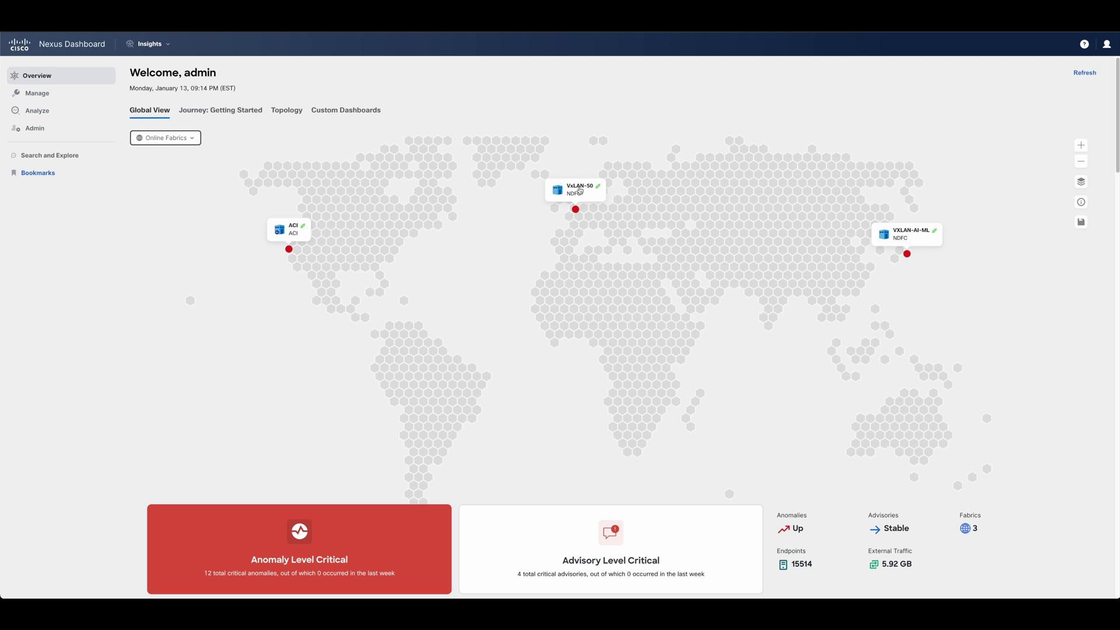
Open the VXLAN-AI-ML fabric details from the map, highlight its name, and close the panel
{"action": "mouse_move", "coordinate": [304, 230]}
{"action": "left_click", "coordinate": [908, 241]}
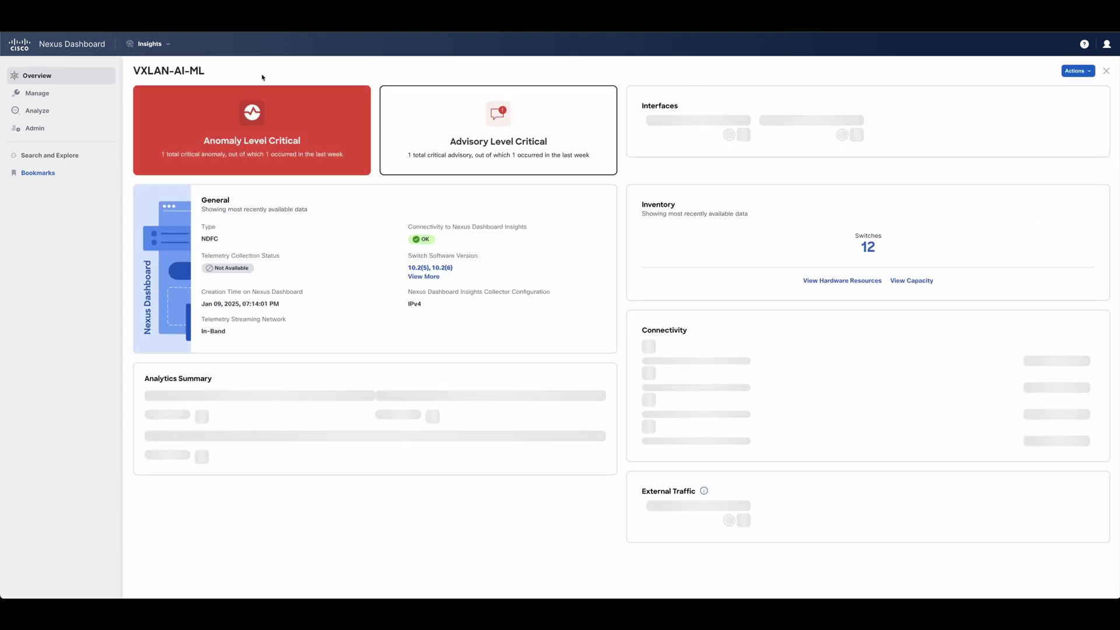
{"action": "left_click_drag", "start_coordinate": [207, 71], "coordinate": [133, 71]}
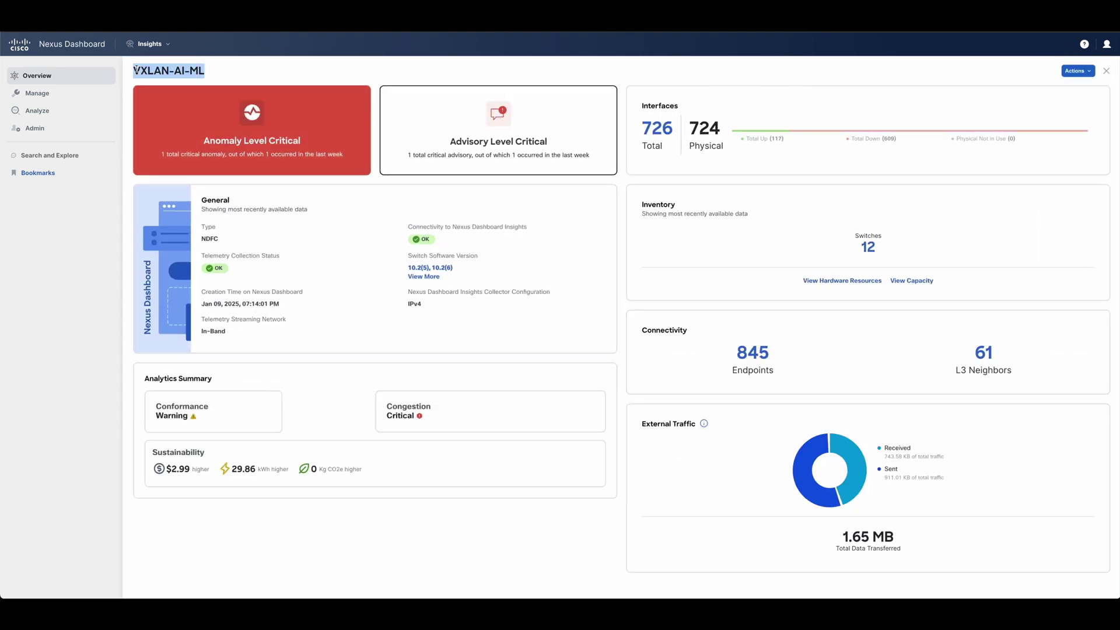
{"action": "left_click", "coordinate": [1105, 70]}
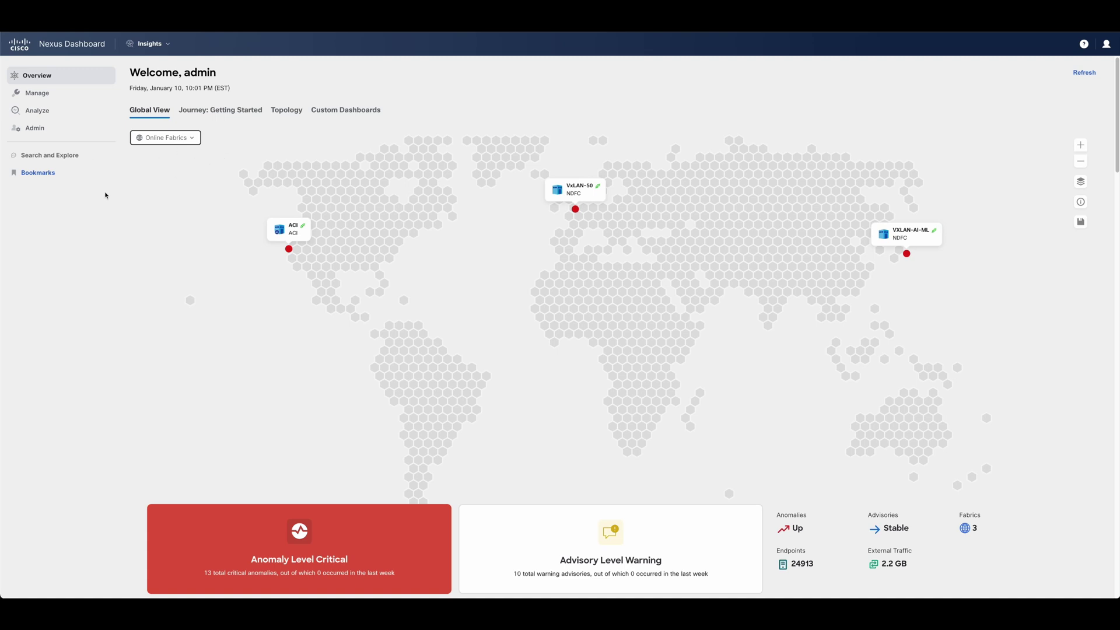
Open the full VXLAN-AI-ML fabric overview and show Congestion Details for its 12 devices
{"action": "left_click", "coordinate": [897, 235]}
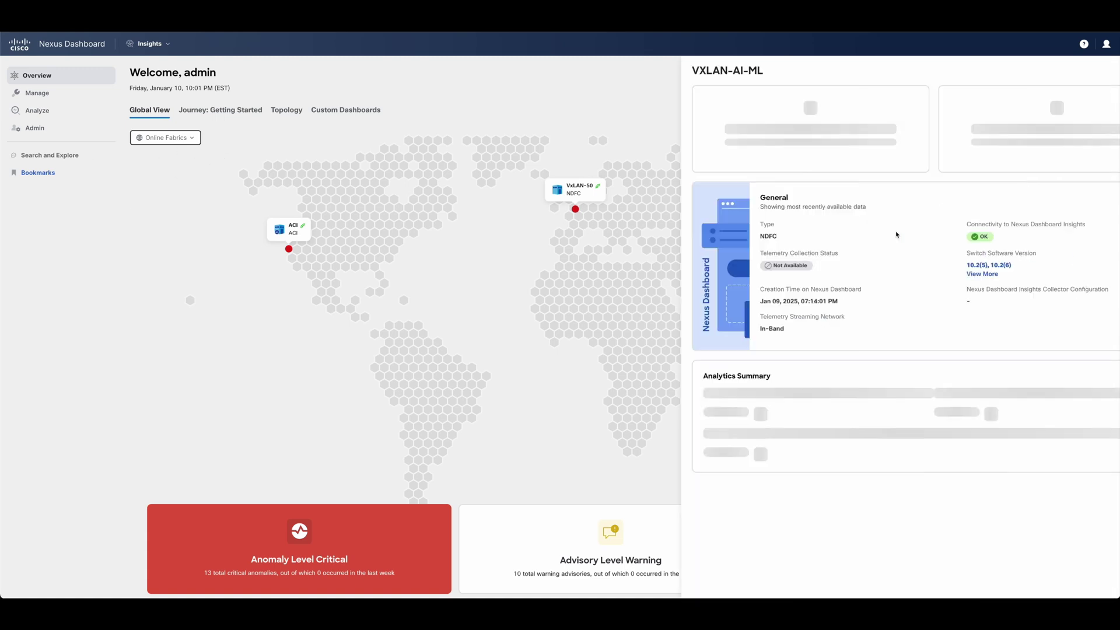
{"action": "left_click", "coordinate": [1076, 70]}
{"action": "left_click", "coordinate": [1062, 87]}
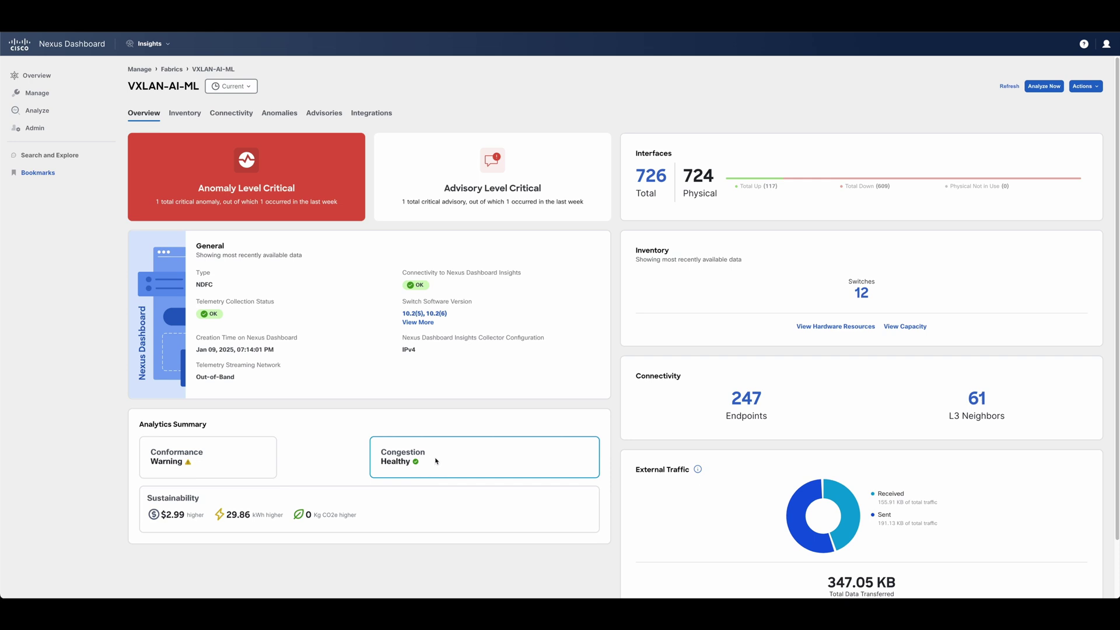
{"action": "left_click", "coordinate": [435, 461]}
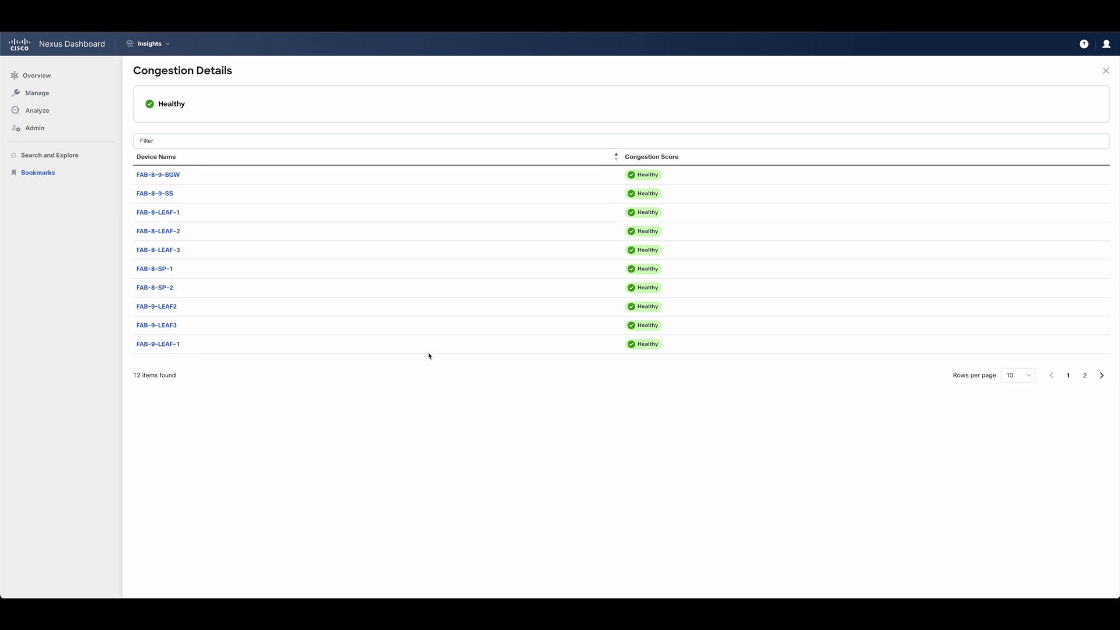
Open the FAB-8-LEAF-1 switch page from the Congestion Details table
{"action": "left_click", "coordinate": [159, 214]}
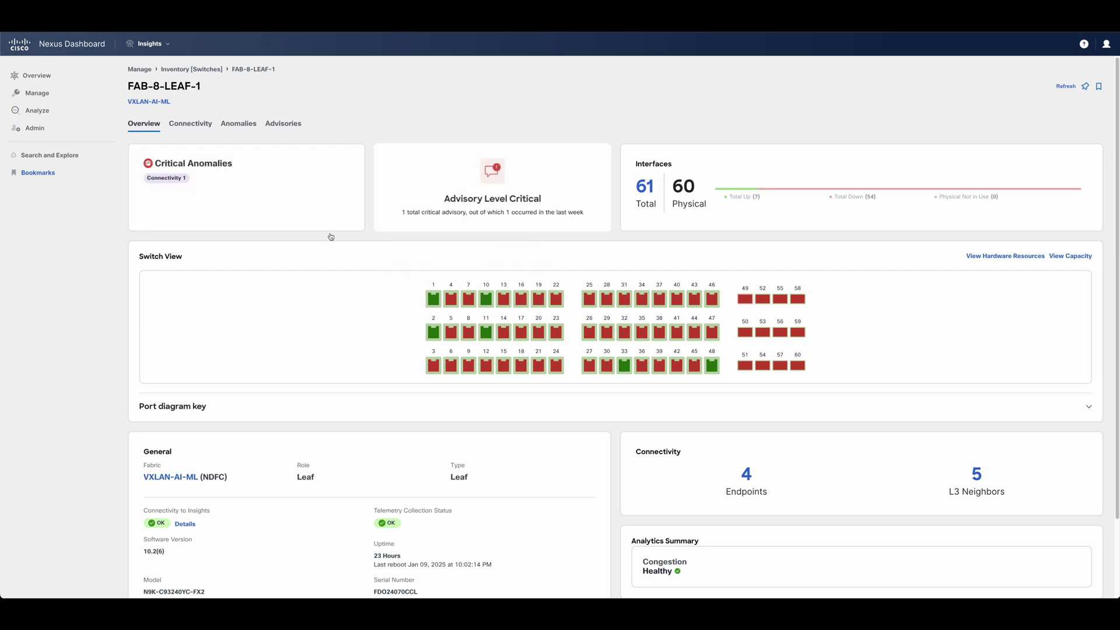
Show eth1/1's trends and statistics, and shut the interface down in the ssh terminal
{"action": "left_click", "coordinate": [435, 301]}
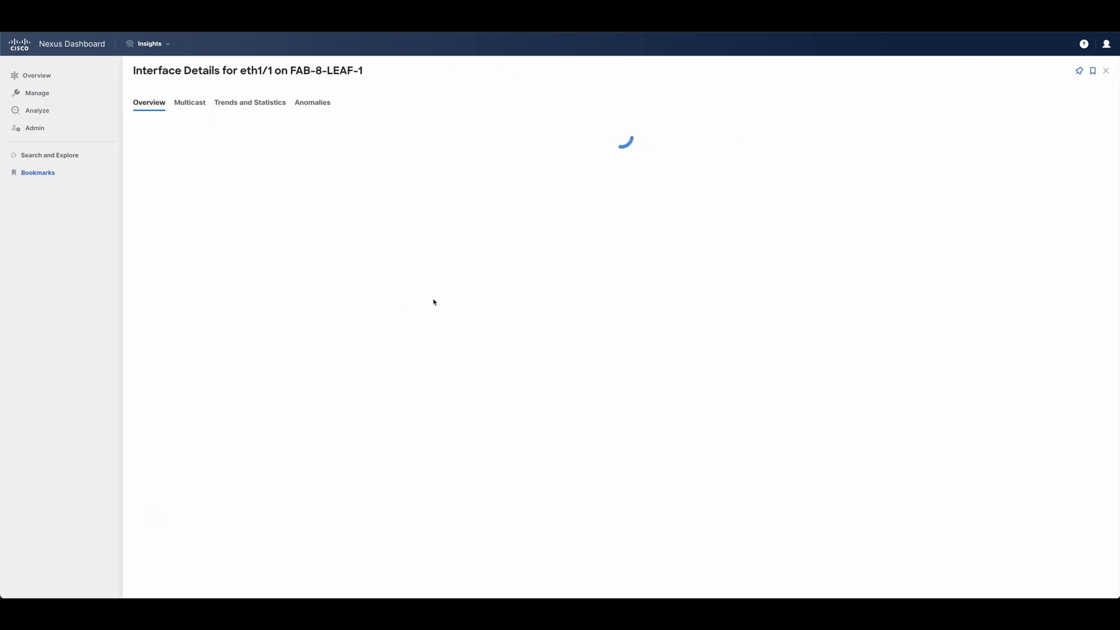
{"action": "left_click", "coordinate": [227, 105]}
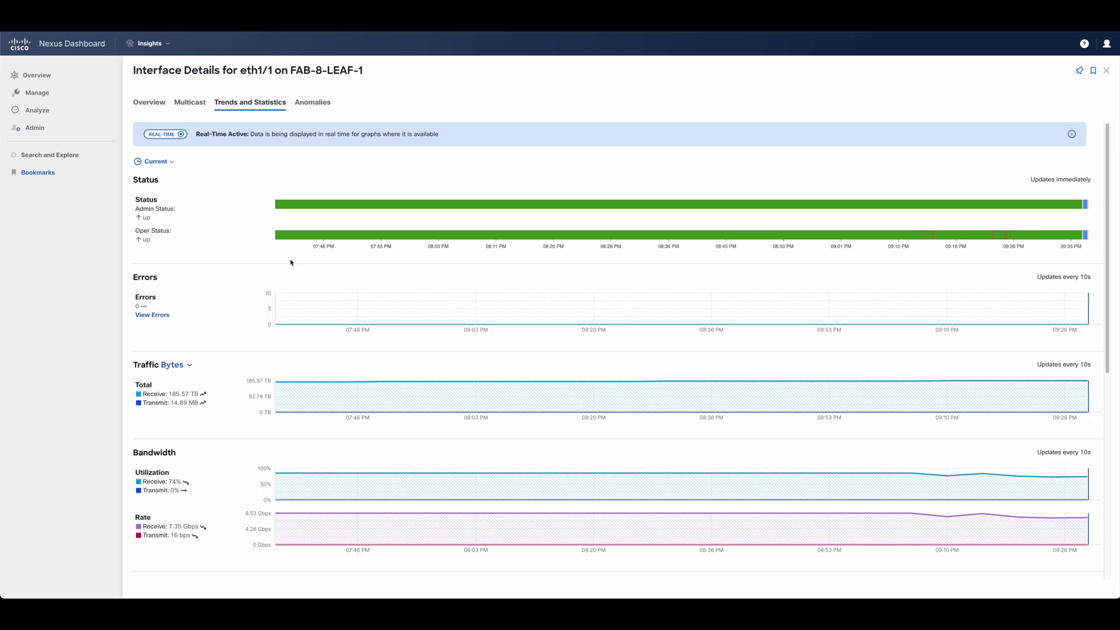
{"action": "type", "text": "utdown"}
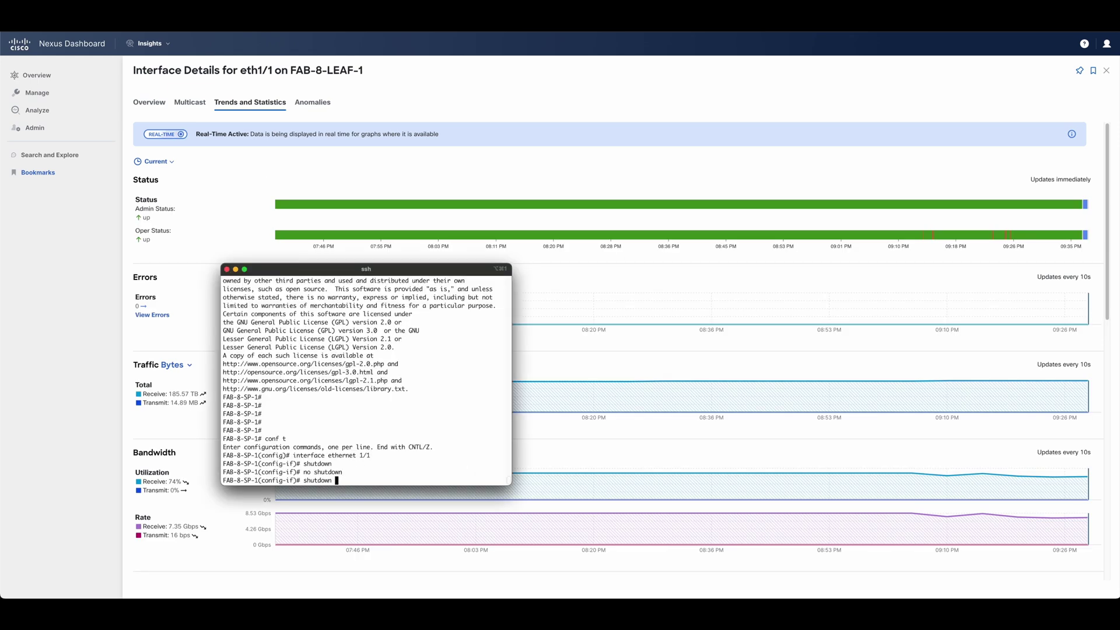
{"action": "key", "text": "Return"}
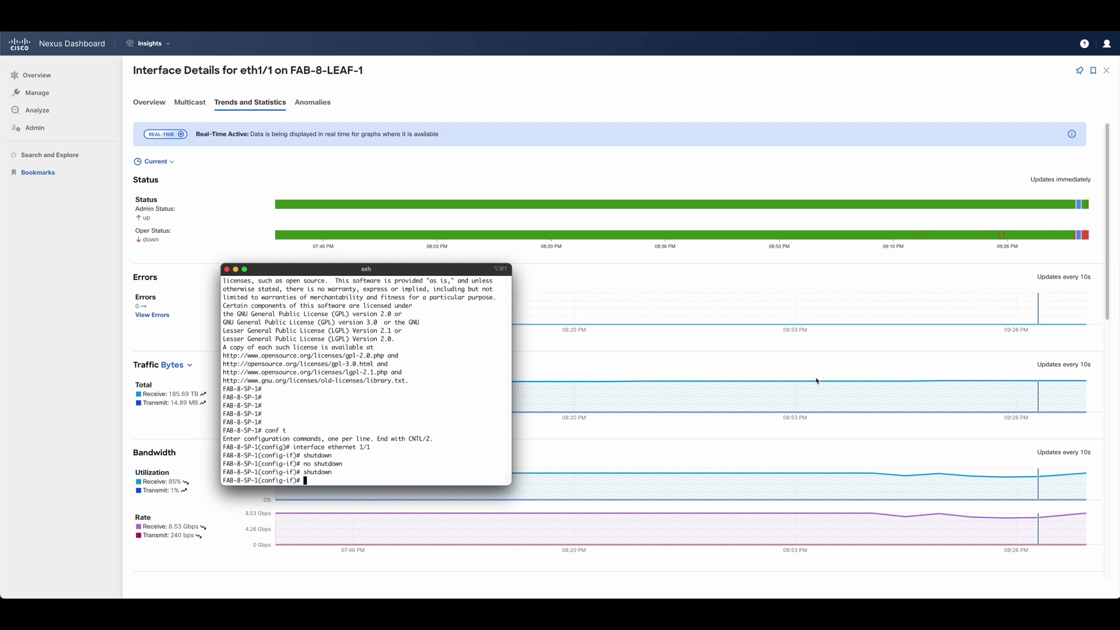
Bring eth1/1 back up with no shutdown, check its status trend, and close Interface Details
{"action": "type", "text": "no shutdown"}
{"action": "key", "text": "Return"}
{"action": "left_click", "coordinate": [578, 260]}
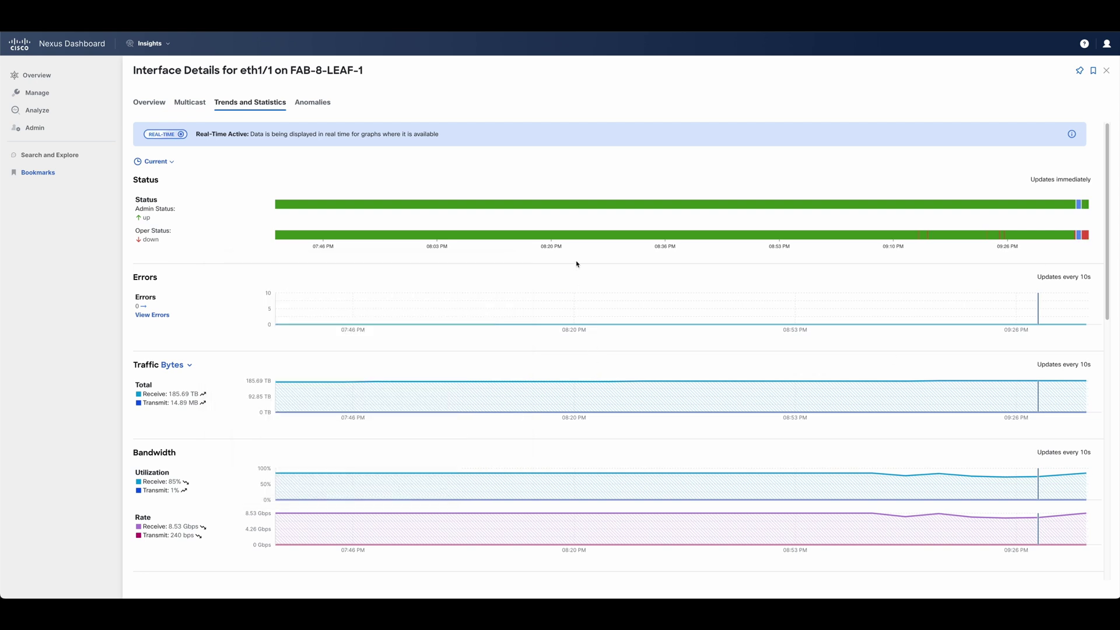
{"action": "left_click", "coordinate": [1106, 70]}
Open the VXLAN-AI-ML fabric's Connectivity > Routes view
{"action": "left_click", "coordinate": [169, 102]}
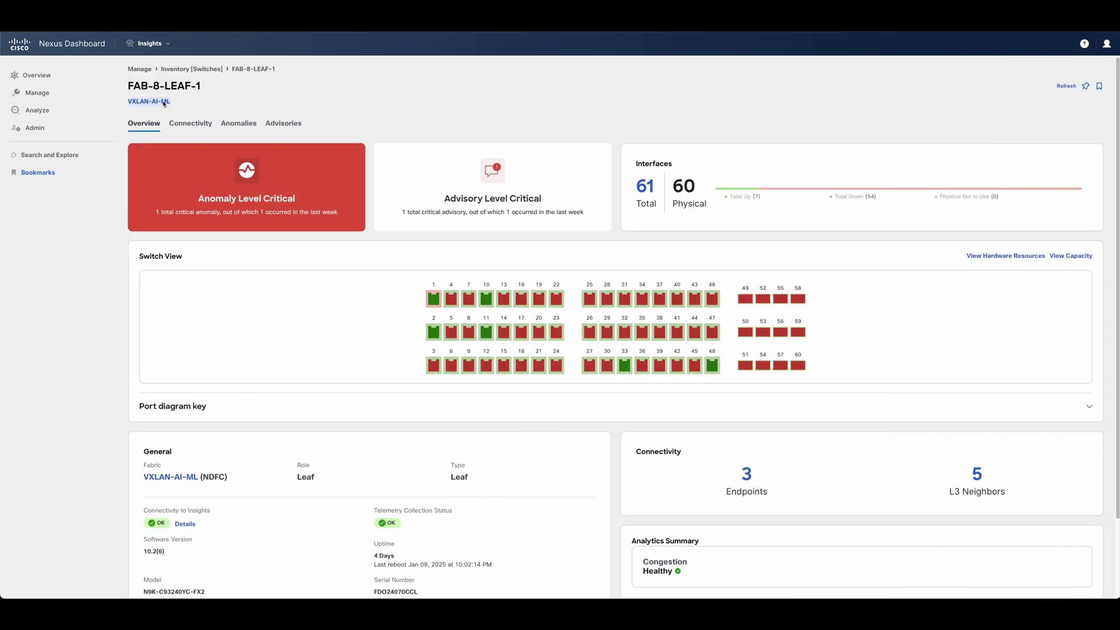
{"action": "left_click", "coordinate": [349, 153]}
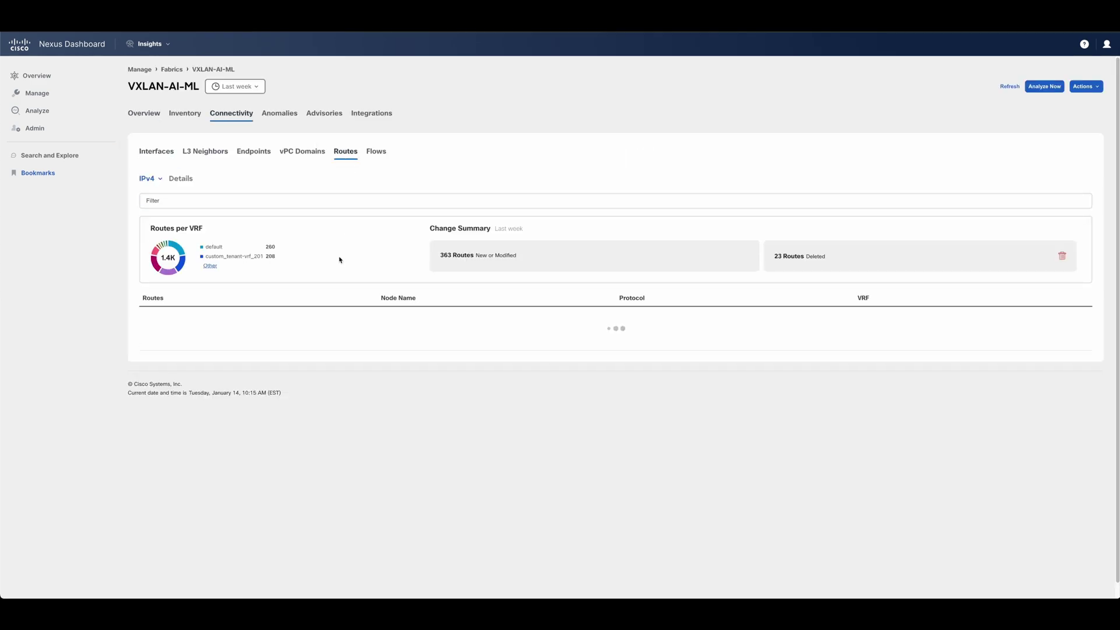
{"action": "scroll", "coordinate": [209, 349], "scroll_direction": "down", "scroll_amount": 3}
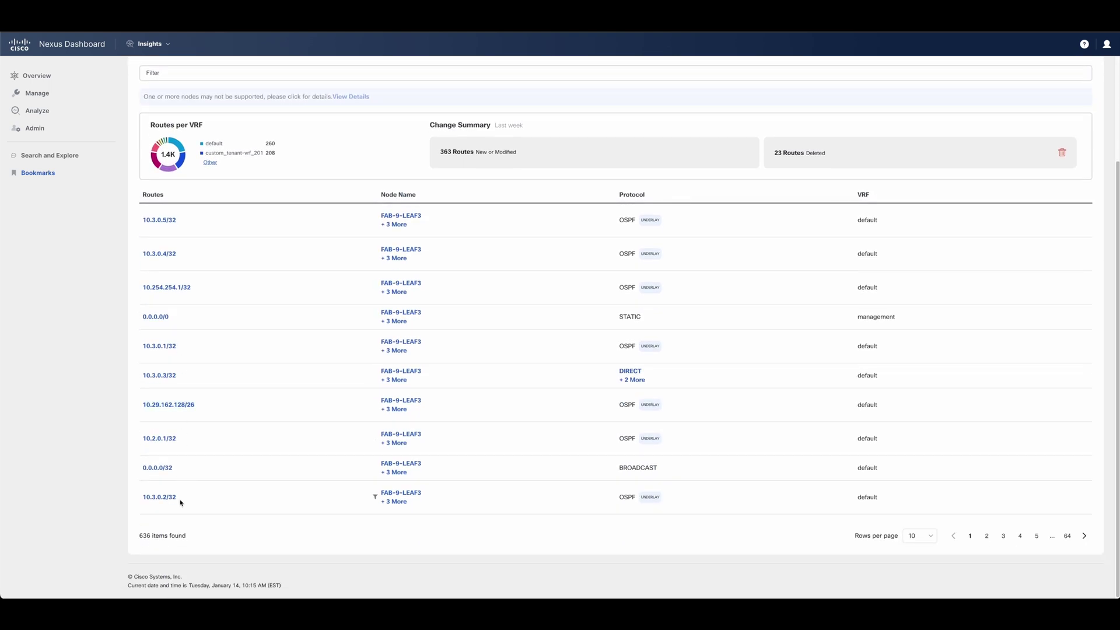
{"action": "scroll", "coordinate": [175, 376], "scroll_direction": "up", "scroll_amount": 3}
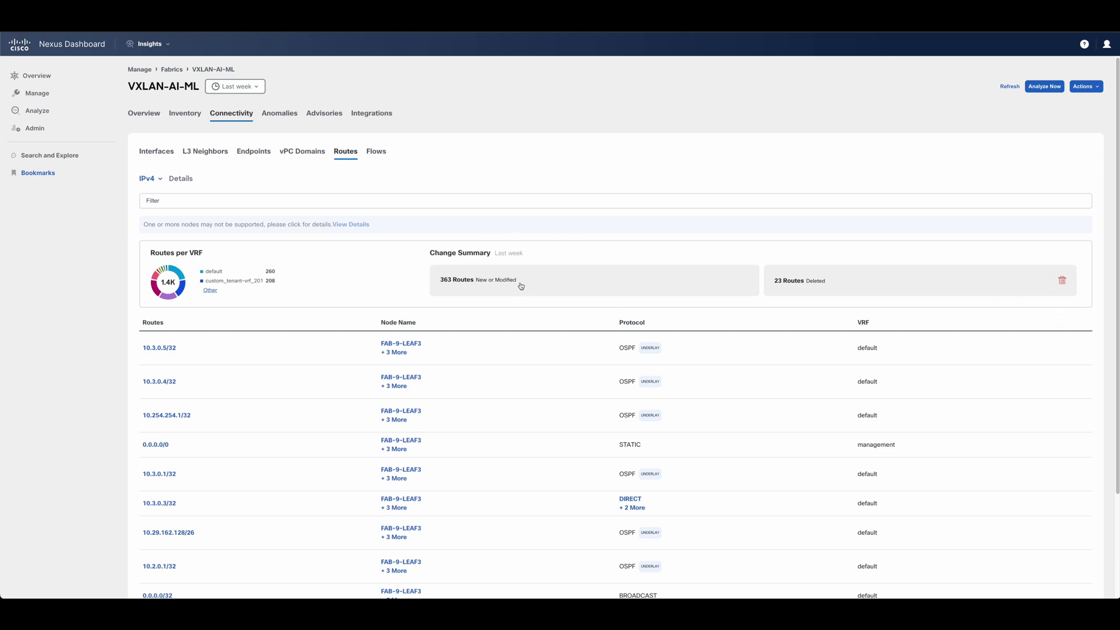
Review the 363 new or modified routes, including 10.254.254.1/32's change history, then filter to the 23 deleted routes
{"action": "left_click", "coordinate": [488, 281]}
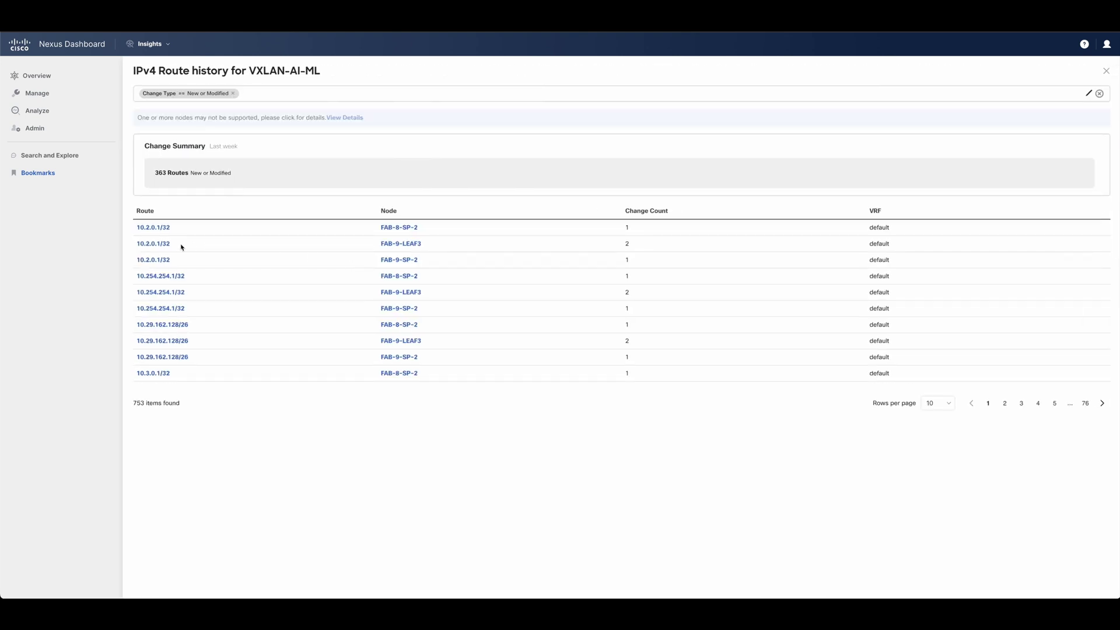
{"action": "left_click", "coordinate": [161, 276]}
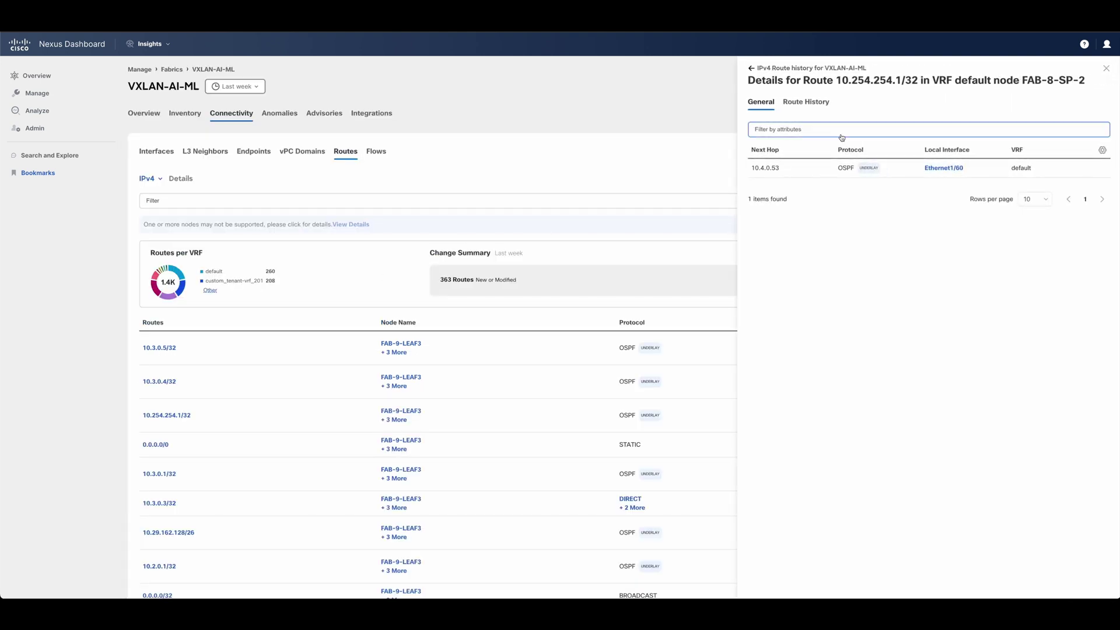
{"action": "left_click", "coordinate": [816, 106]}
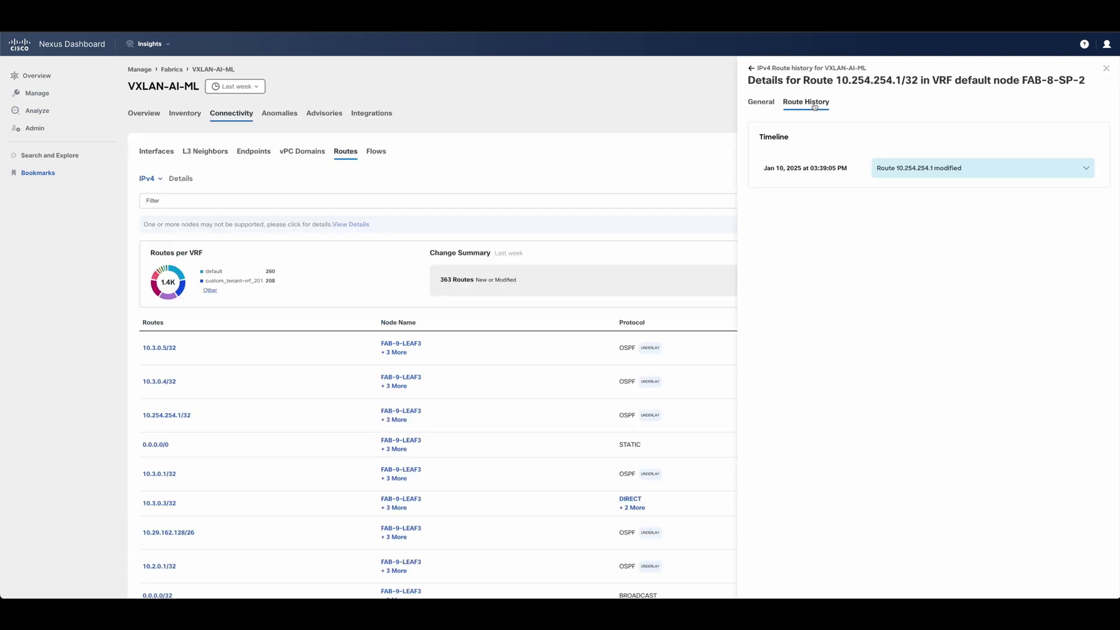
{"action": "left_click", "coordinate": [1086, 169]}
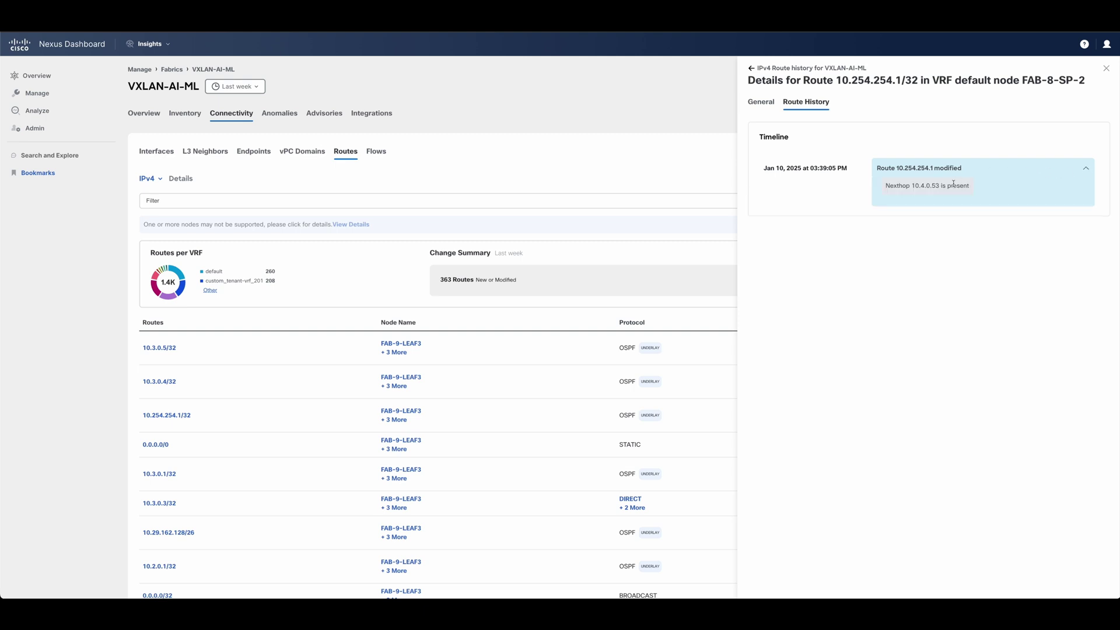
{"action": "left_click", "coordinate": [1106, 69]}
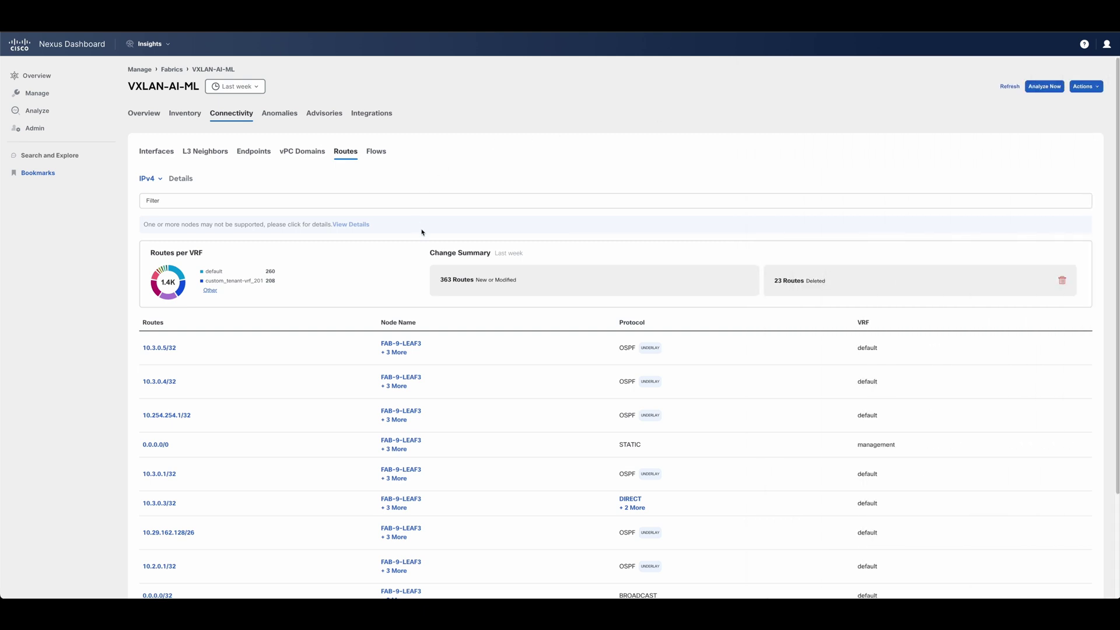
{"action": "left_click", "coordinate": [797, 279]}
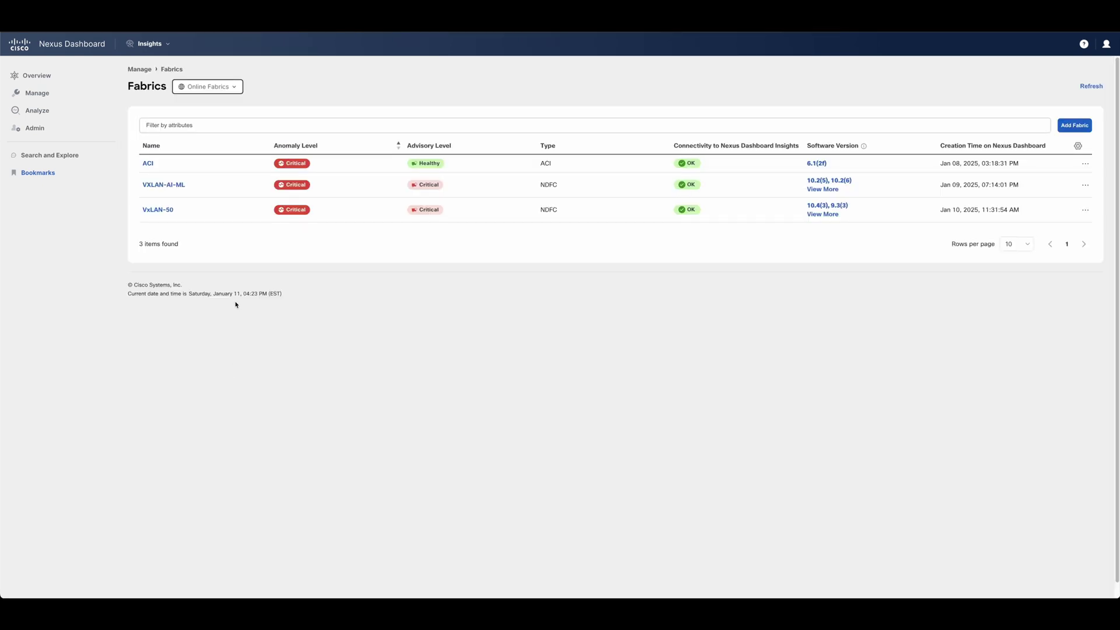
Open VxLAN-50 from the Fabrics list and show its Anomalies tab
{"action": "double_click", "coordinate": [164, 211]}
{"action": "left_click", "coordinate": [164, 210]}
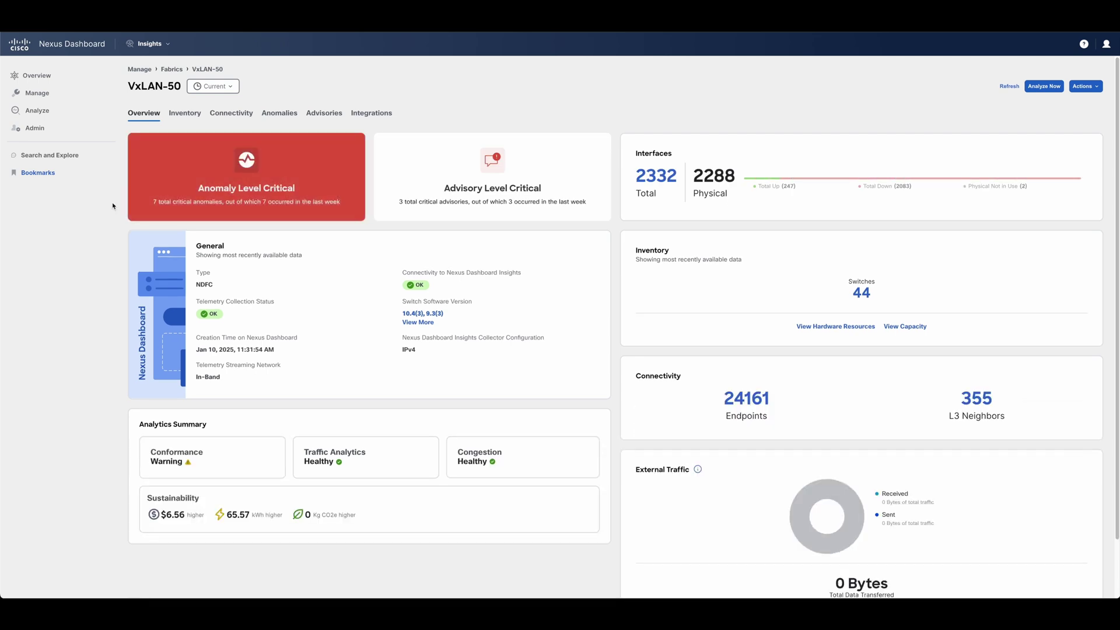
{"action": "left_click", "coordinate": [287, 118]}
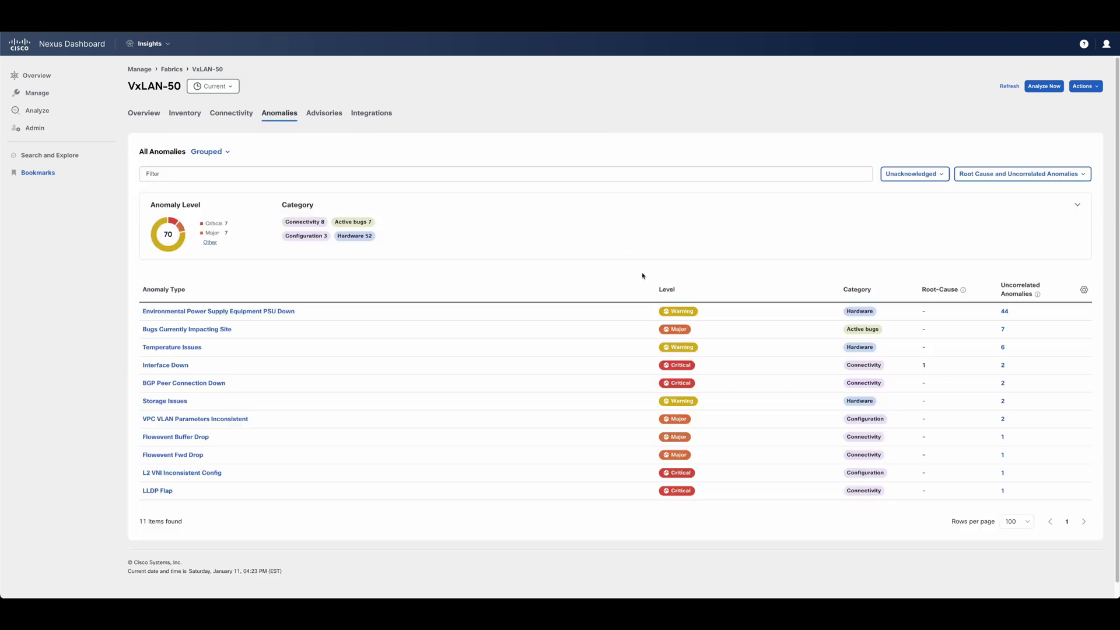
Sort anomalies Critical-first, review the root Interface Down anomaly, then return via the VxLAN-50 breadcrumb
{"action": "left_click", "coordinate": [668, 290]}
{"action": "left_click", "coordinate": [667, 289]}
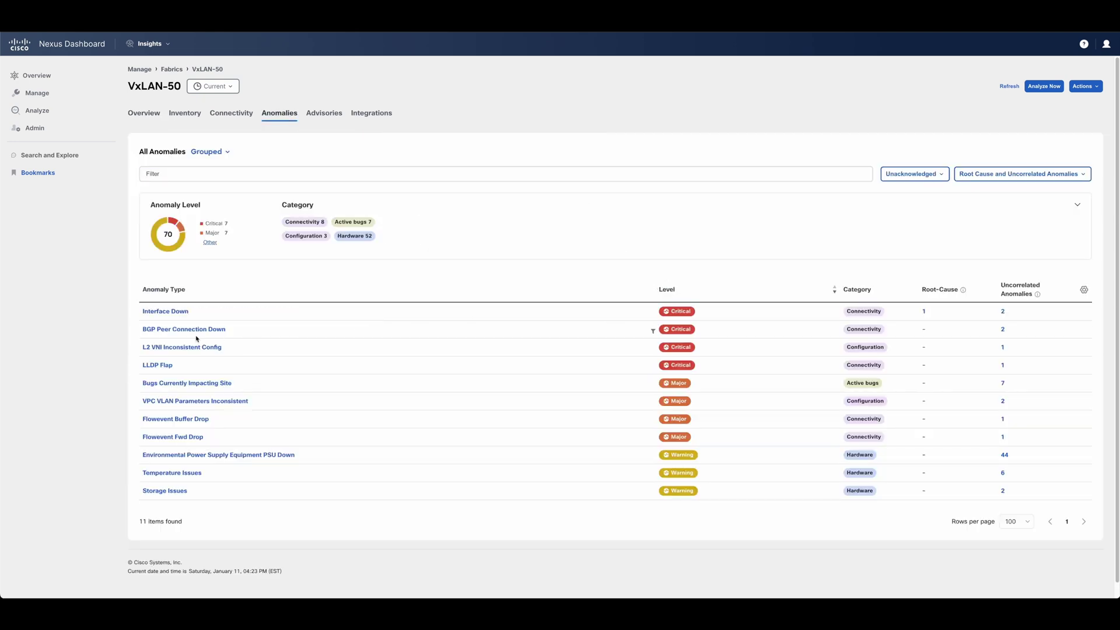
{"action": "left_click", "coordinate": [167, 312]}
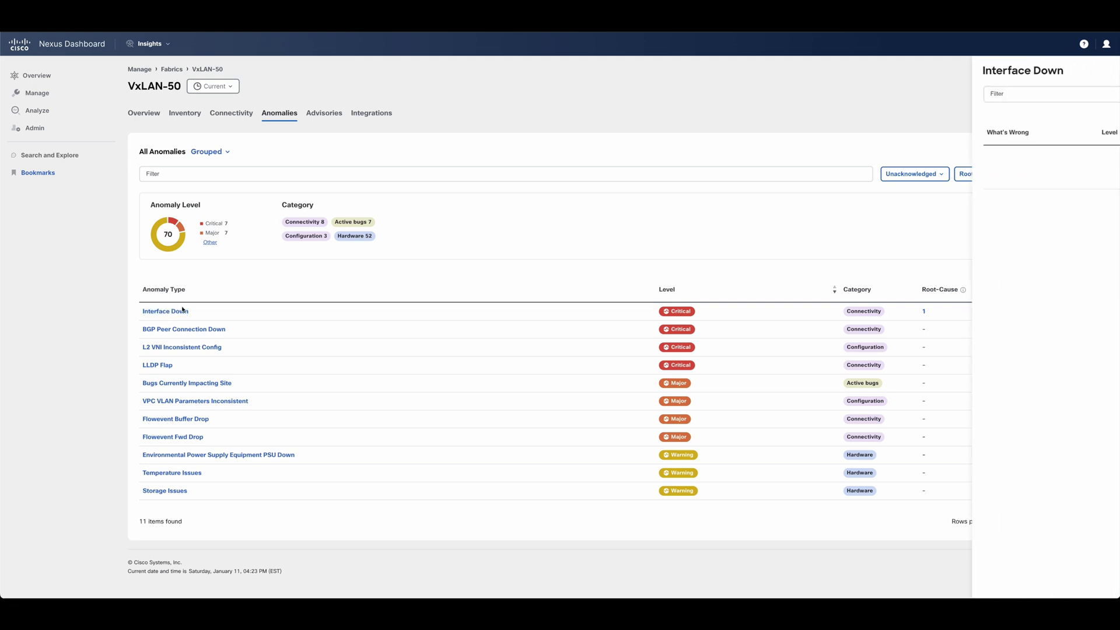
{"action": "left_click", "coordinate": [786, 168]}
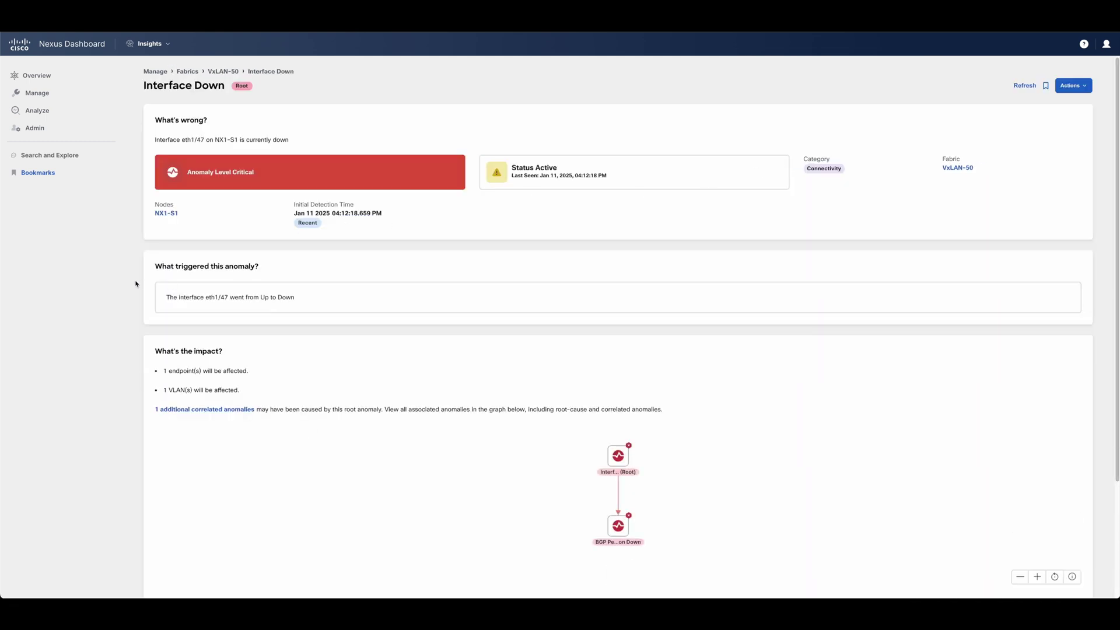
{"action": "scroll", "coordinate": [132, 292], "scroll_direction": "down", "scroll_amount": 3}
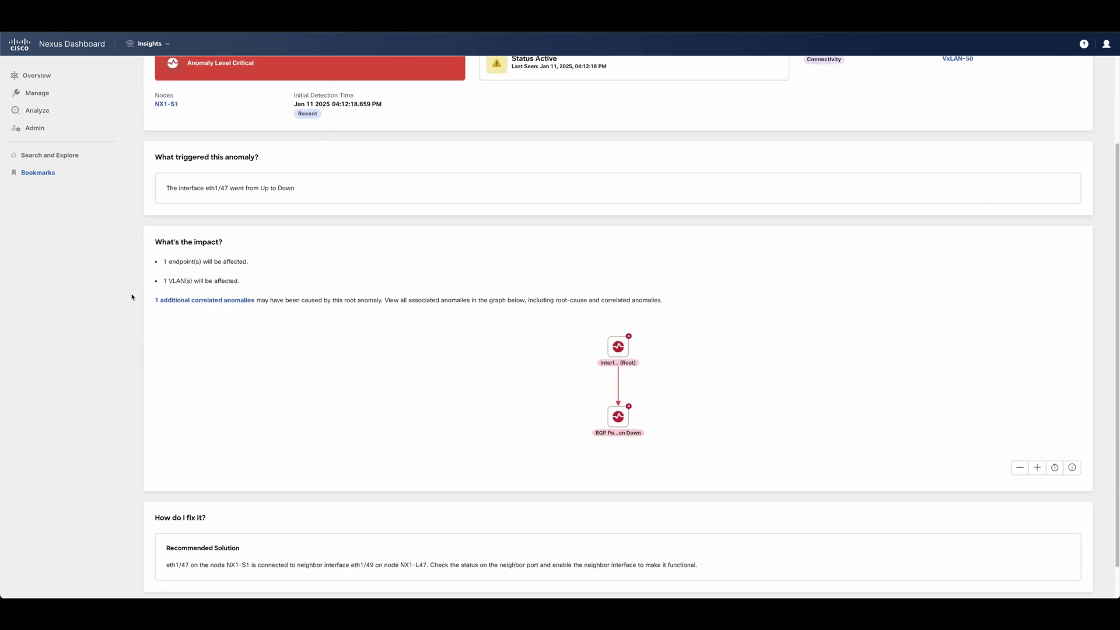
{"action": "scroll", "coordinate": [209, 508], "scroll_direction": "up", "scroll_amount": 3}
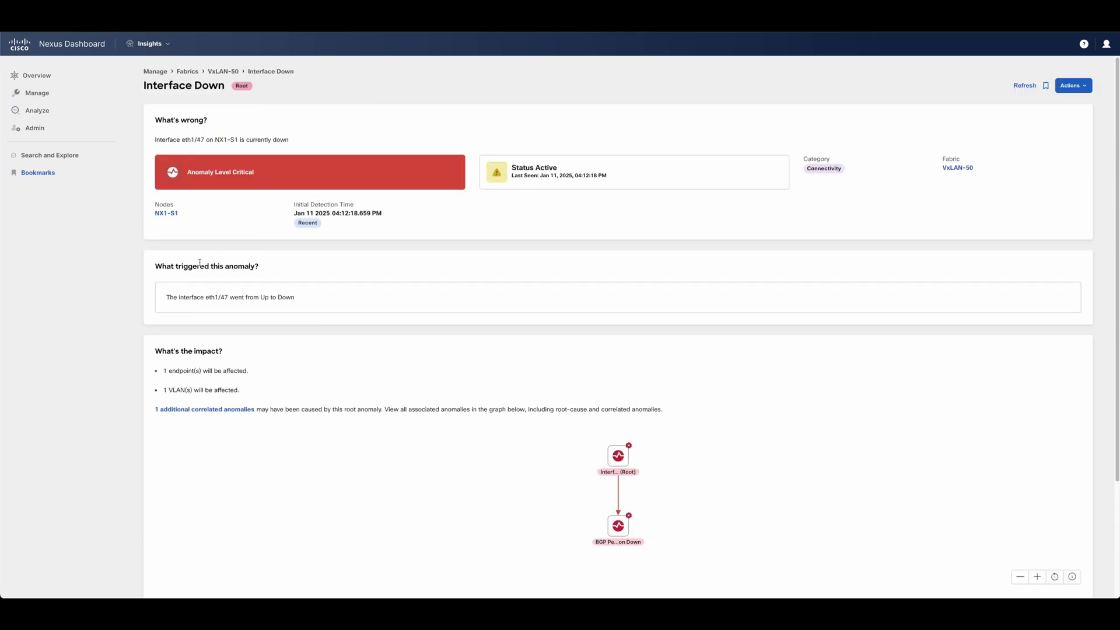
{"action": "left_click", "coordinate": [222, 72]}
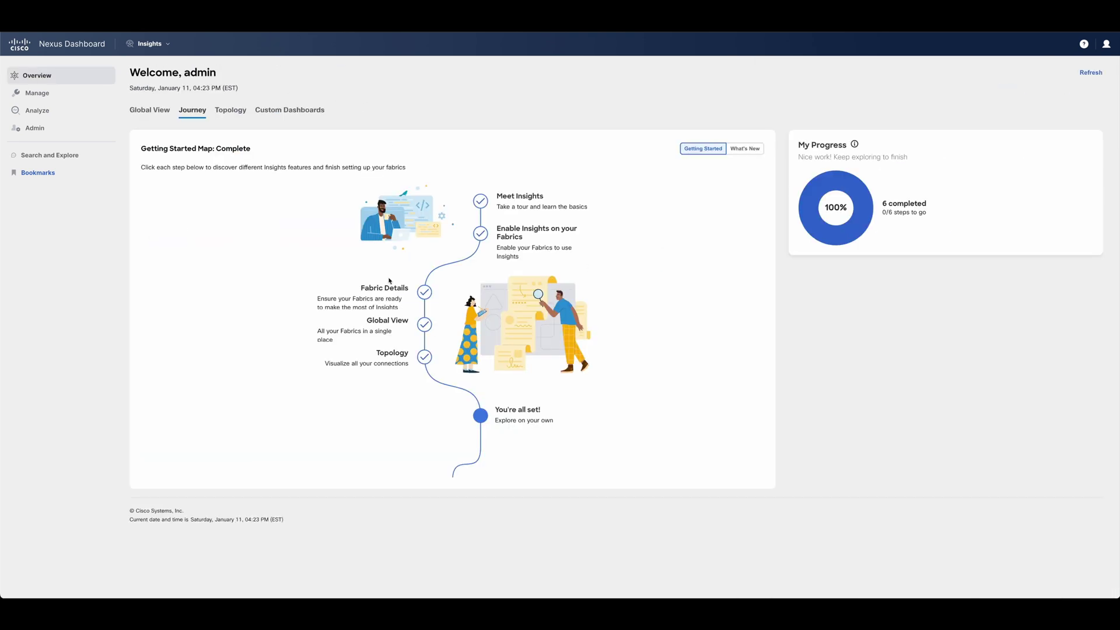
Open the Fabric Details journey step and scroll through its anomaly and advisory severity explanations
{"action": "left_click", "coordinate": [385, 289]}
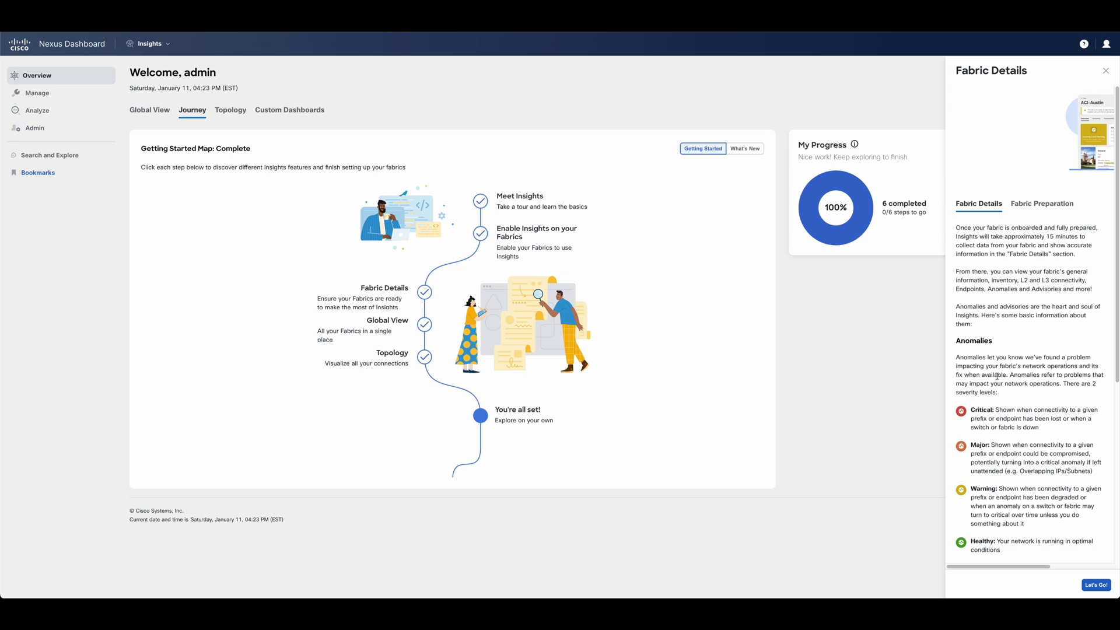
{"action": "scroll", "coordinate": [996, 376], "scroll_direction": "down", "scroll_amount": 3}
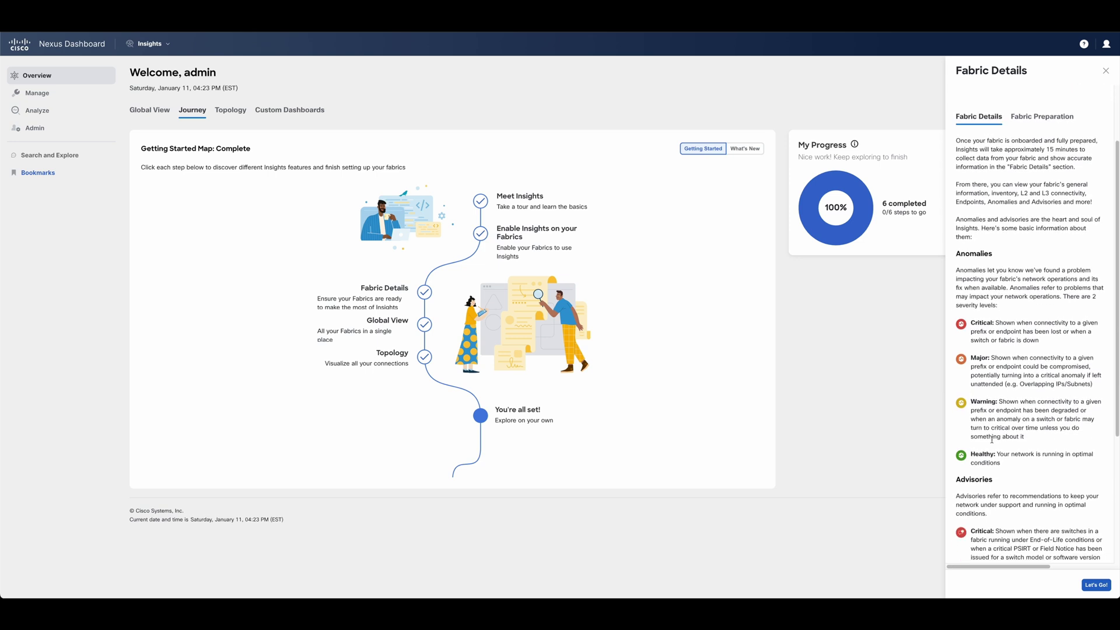
{"action": "scroll", "coordinate": [991, 439], "scroll_direction": "up", "scroll_amount": 3}
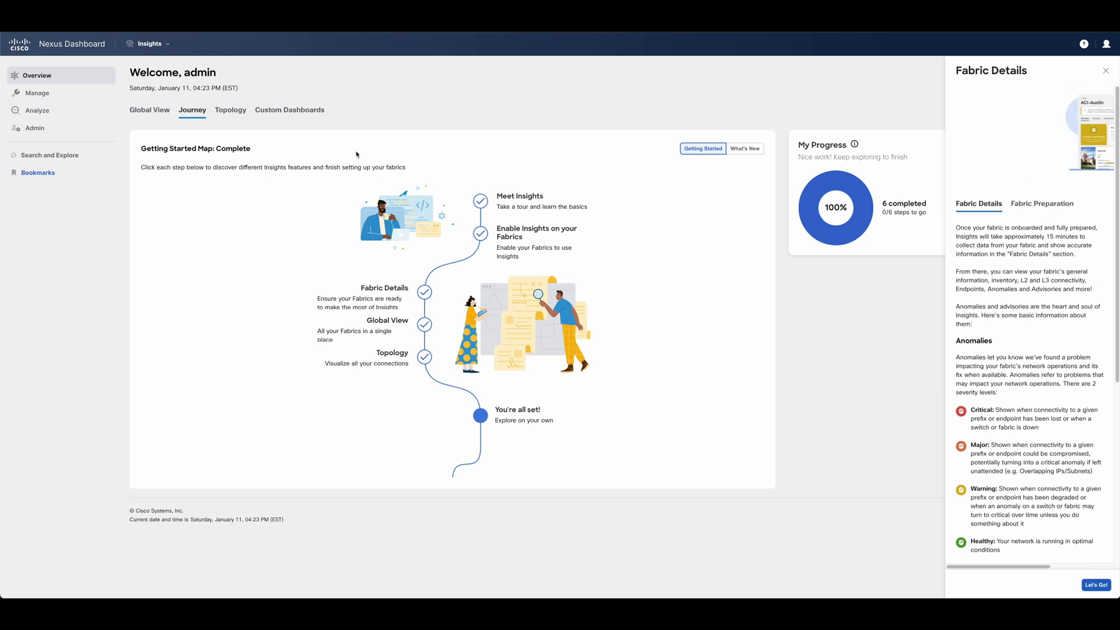
{"action": "scroll", "coordinate": [1097, 395], "scroll_direction": "down", "scroll_amount": 1}
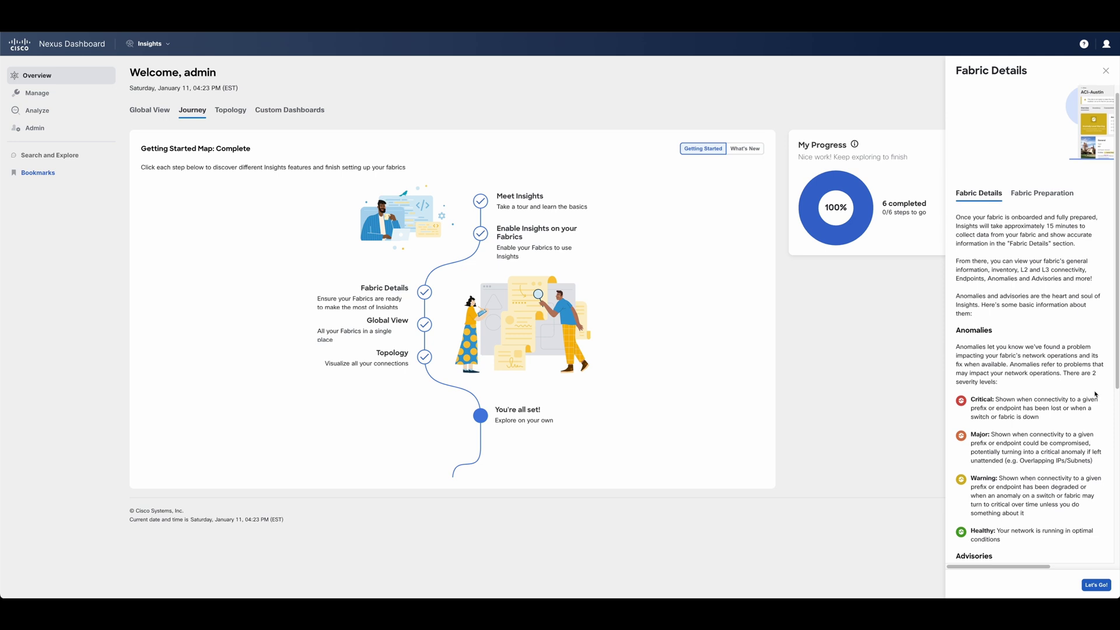
{"action": "scroll", "coordinate": [1078, 377], "scroll_direction": "down", "scroll_amount": 9}
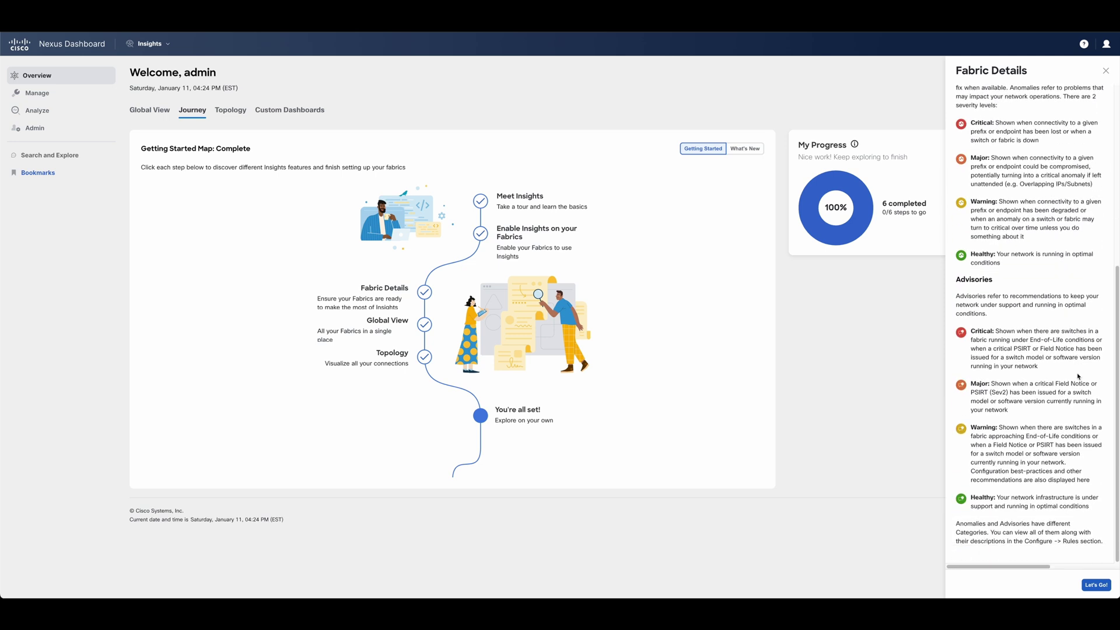
{"action": "scroll", "coordinate": [1078, 377], "scroll_direction": "up", "scroll_amount": 8}
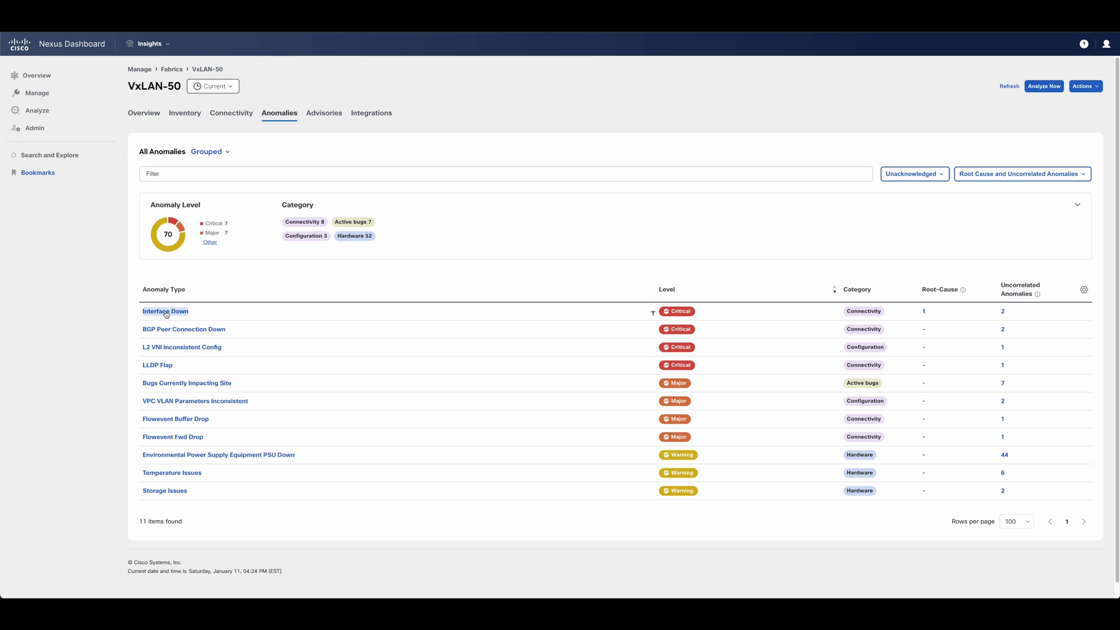
Open the root Interface Down anomaly for eth1/47 and inspect its graph link to BGP Peer Connection Down
{"action": "left_click", "coordinate": [166, 312]}
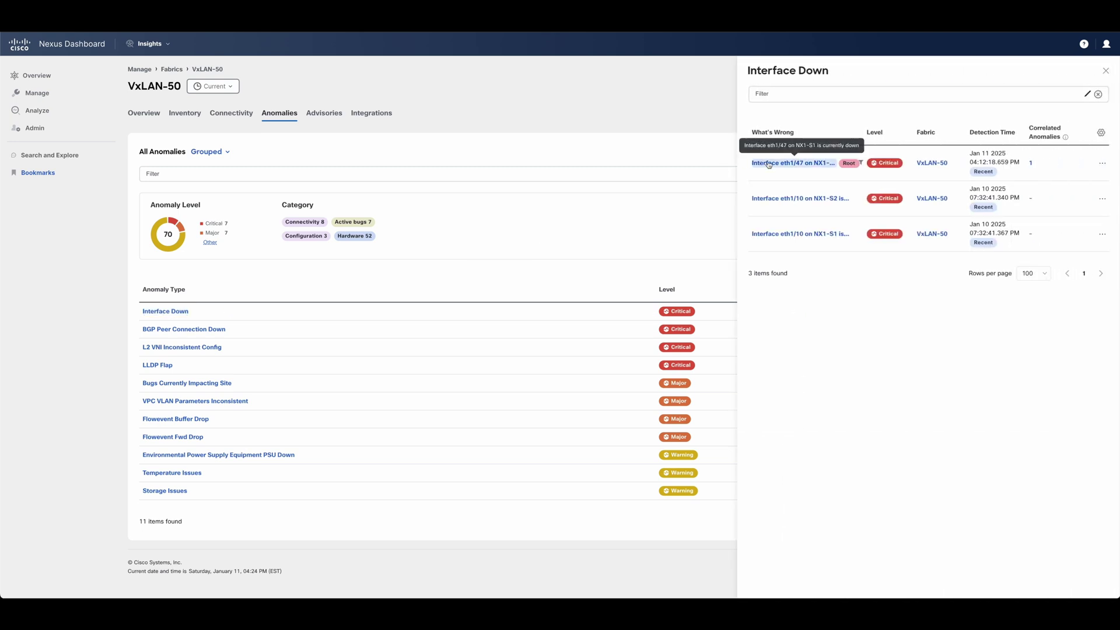
{"action": "left_click", "coordinate": [769, 163]}
{"action": "scroll", "coordinate": [627, 386], "scroll_direction": "down", "scroll_amount": 5}
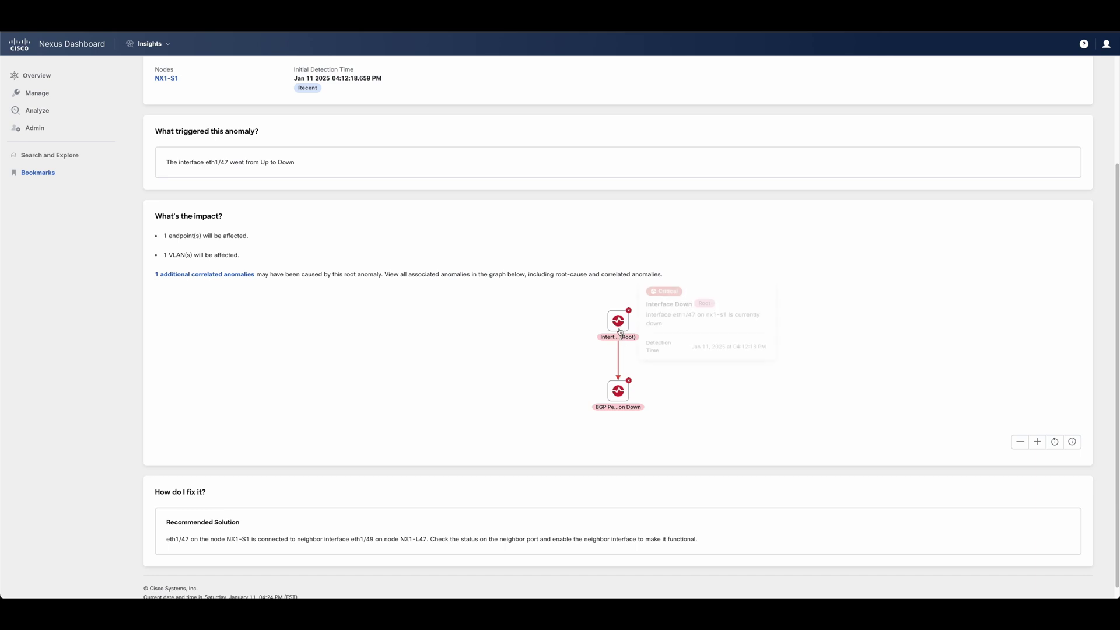
{"action": "mouse_move", "coordinate": [621, 330]}
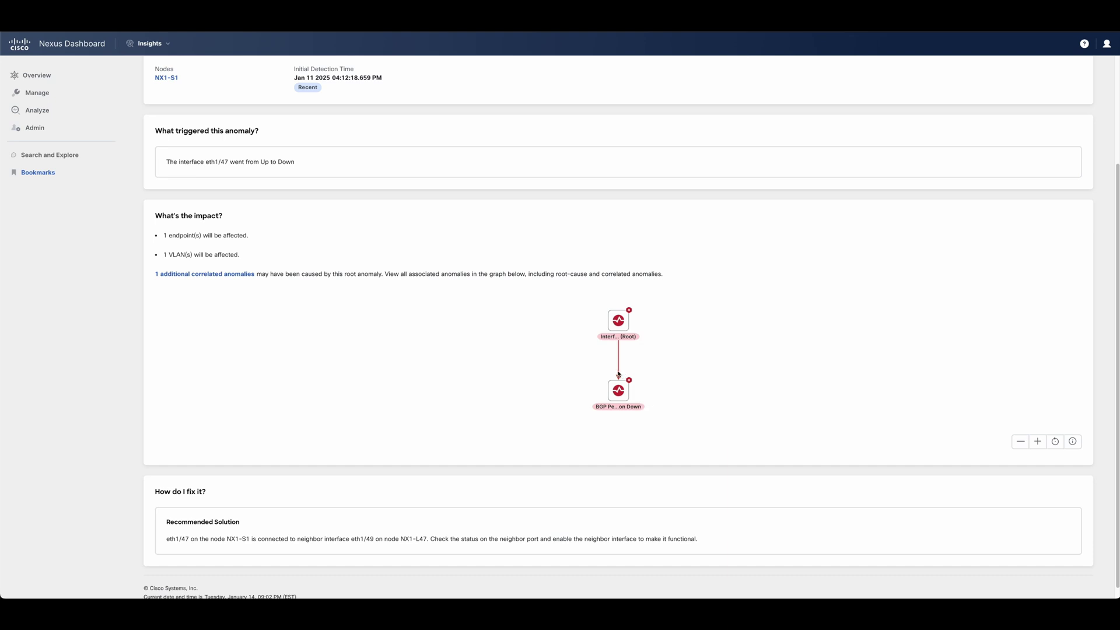
{"action": "mouse_move", "coordinate": [619, 374]}
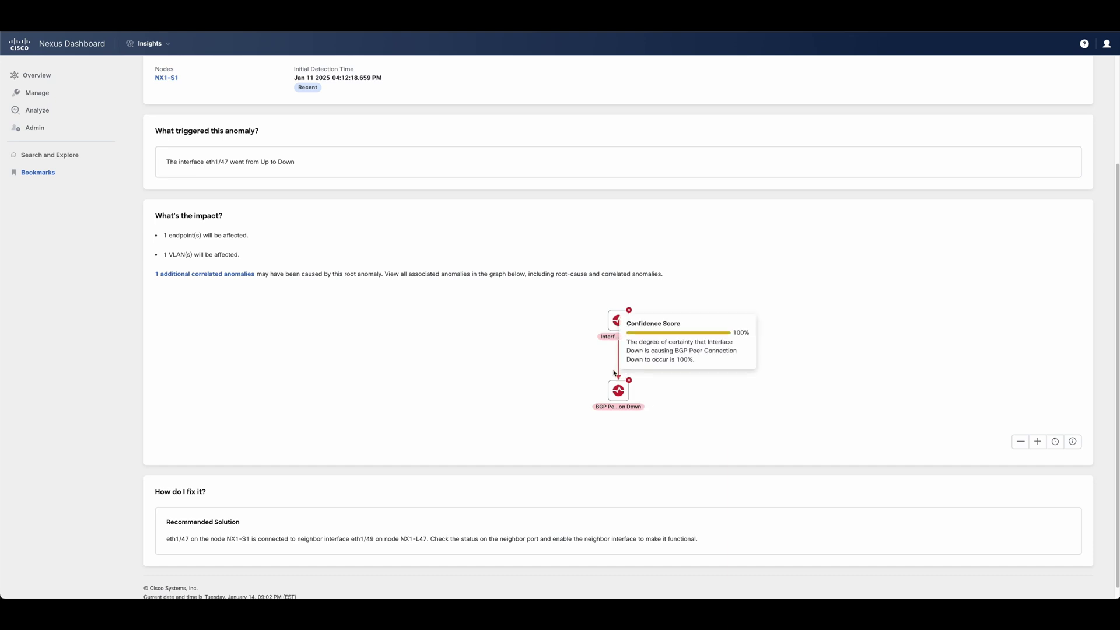
{"action": "scroll", "coordinate": [210, 367], "scroll_direction": "up", "scroll_amount": 3}
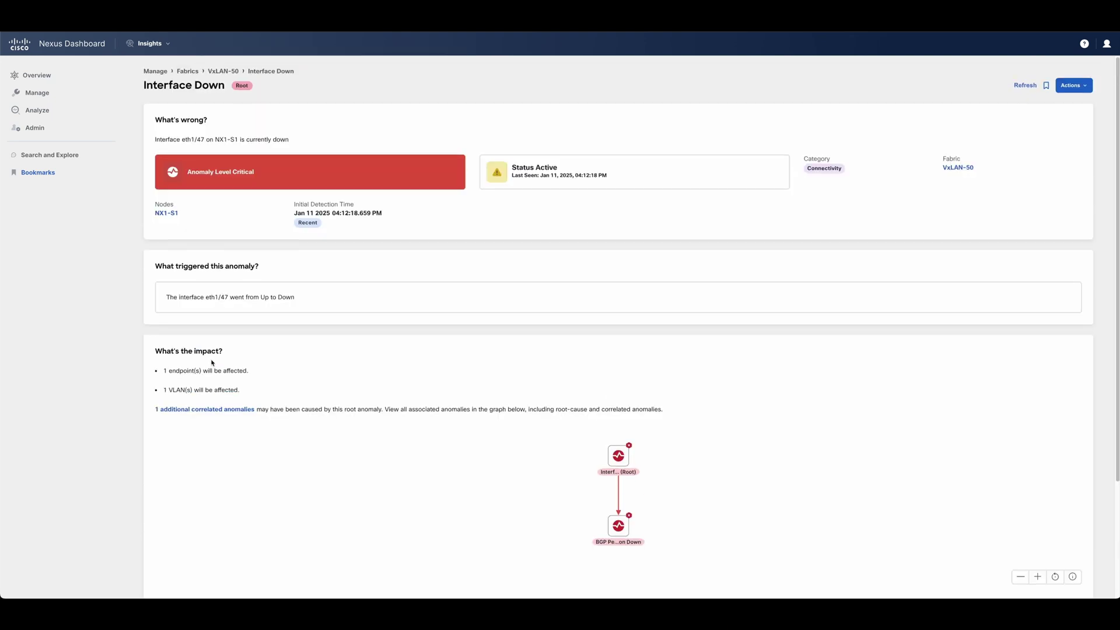
Under Manage > Rules, set the Utilization BD Above Threshold Warning level to 75%
{"action": "mouse_move", "coordinate": [43, 96]}
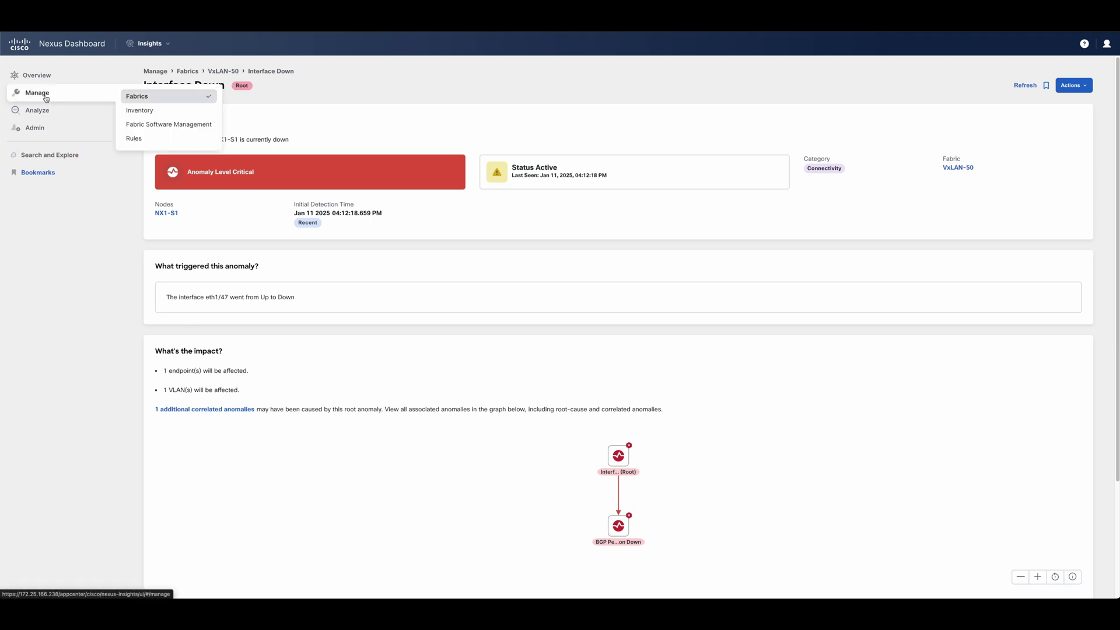
{"action": "left_click", "coordinate": [133, 137]}
{"action": "left_click", "coordinate": [980, 252]}
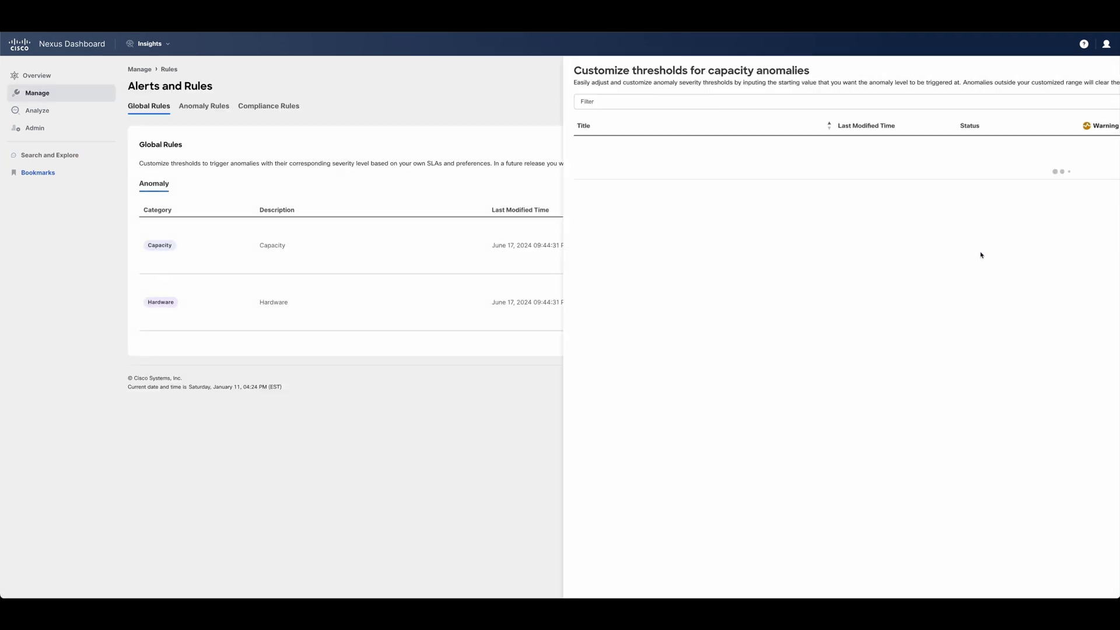
{"action": "left_click", "coordinate": [1057, 152]}
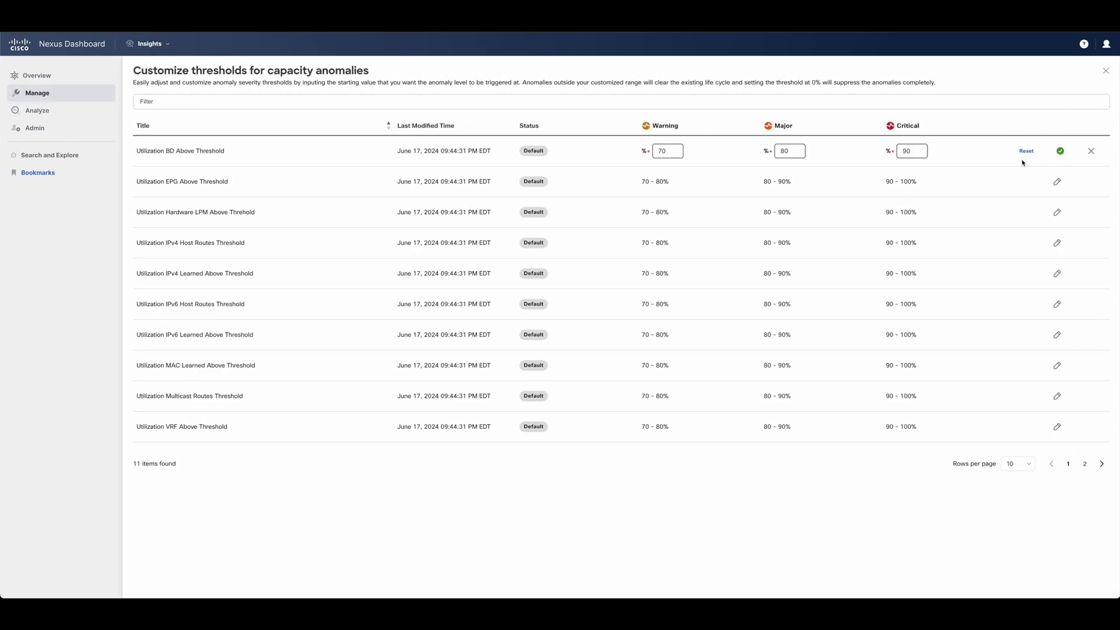
{"action": "left_click", "coordinate": [671, 150]}
{"action": "left_click", "coordinate": [1059, 151]}
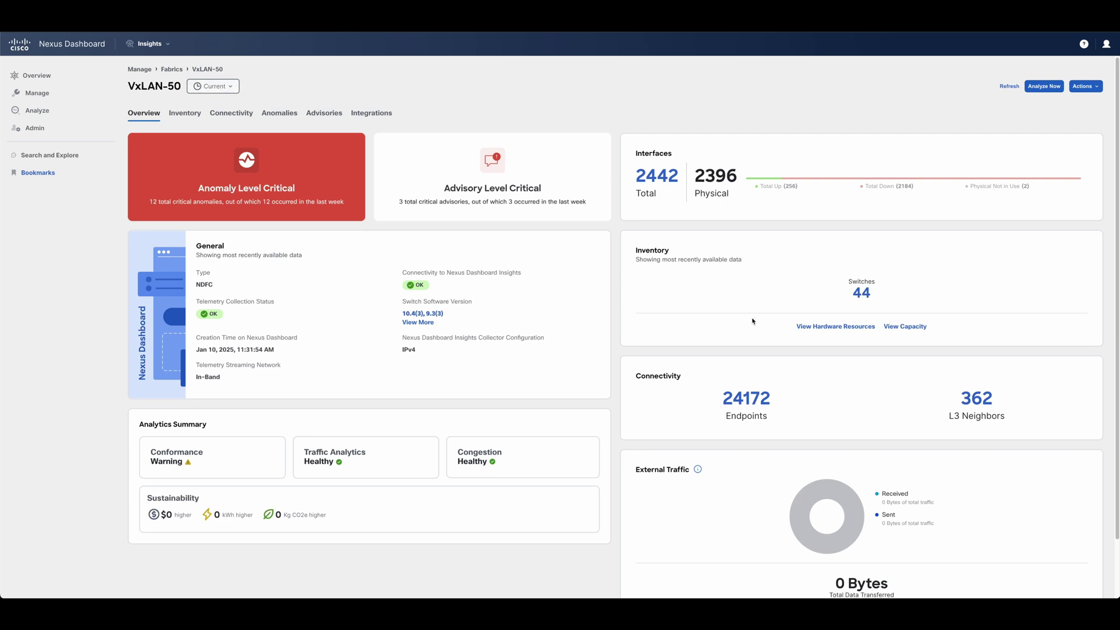
Review VxLAN-50's hardware resources and the Top Devices By ranking options
{"action": "left_click", "coordinate": [820, 330]}
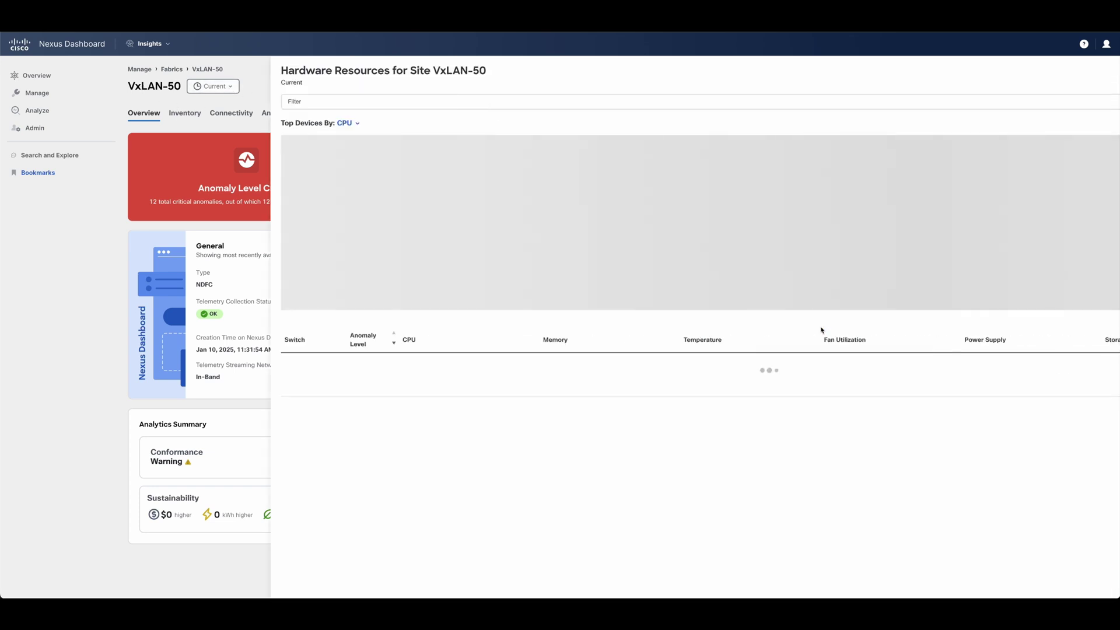
{"action": "left_click", "coordinate": [196, 123]}
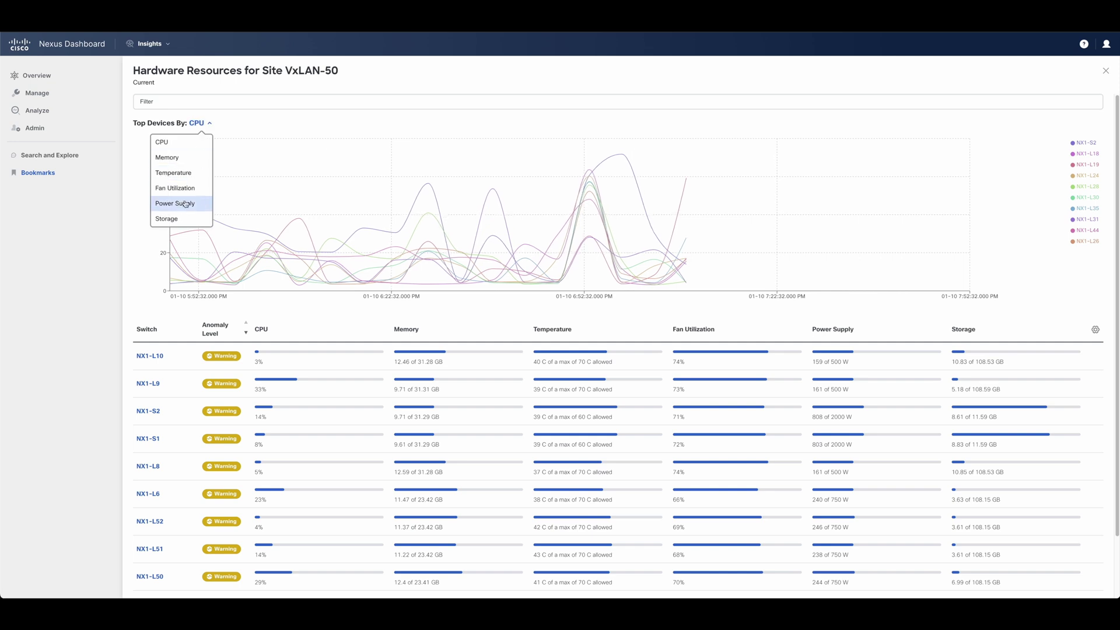
{"action": "left_click", "coordinate": [1104, 72]}
Check VxLAN-50's capacity details, then go back to the Overview global map
{"action": "left_click", "coordinate": [902, 329]}
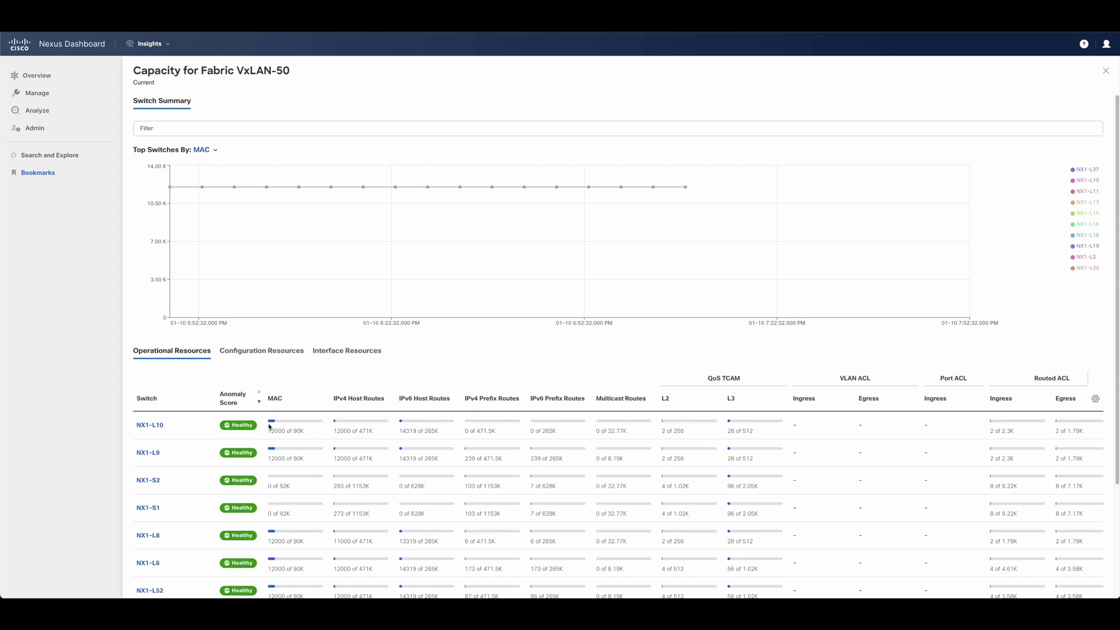
{"action": "left_click", "coordinate": [1106, 71]}
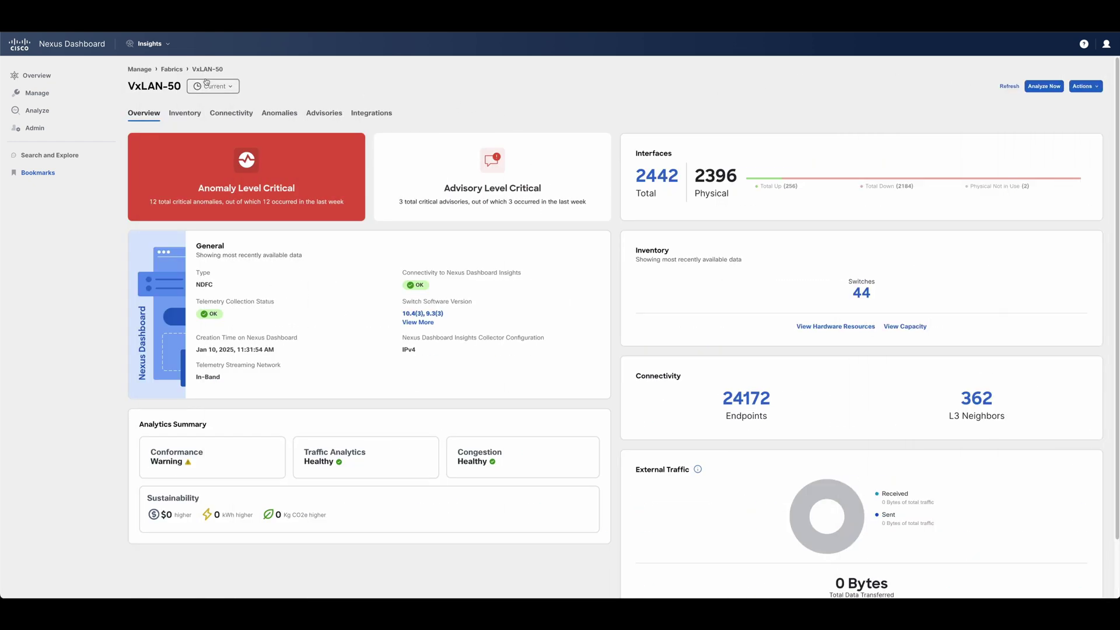
{"action": "left_click", "coordinate": [63, 75]}
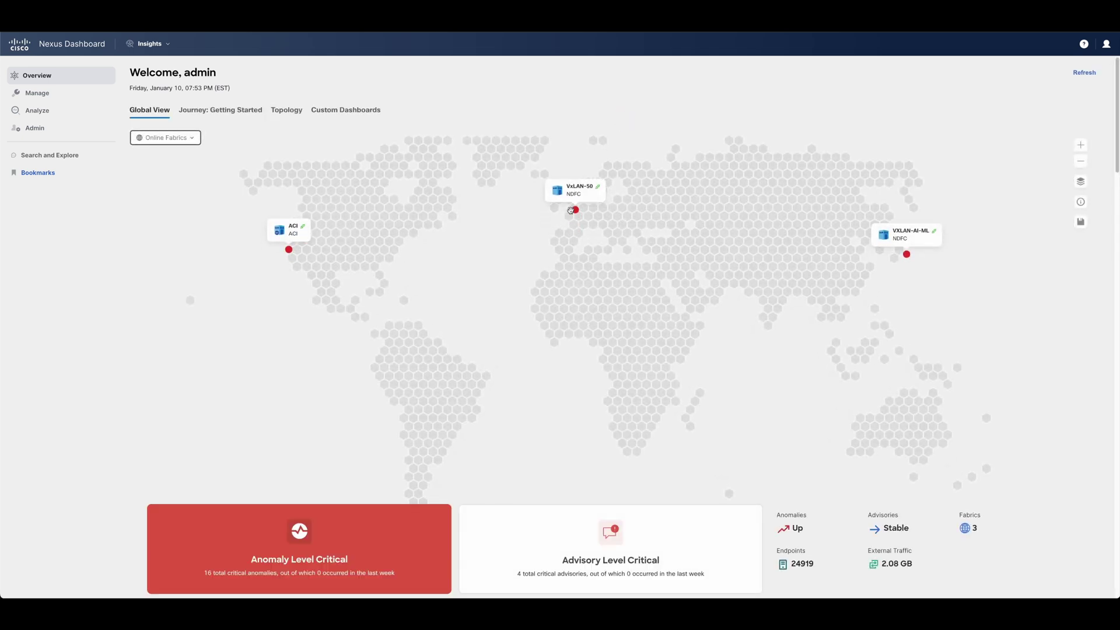
Go from the VxLAN-50 fabric card to the ACI fabric overview and its Traffic Analytics summary
{"action": "left_click", "coordinate": [586, 194]}
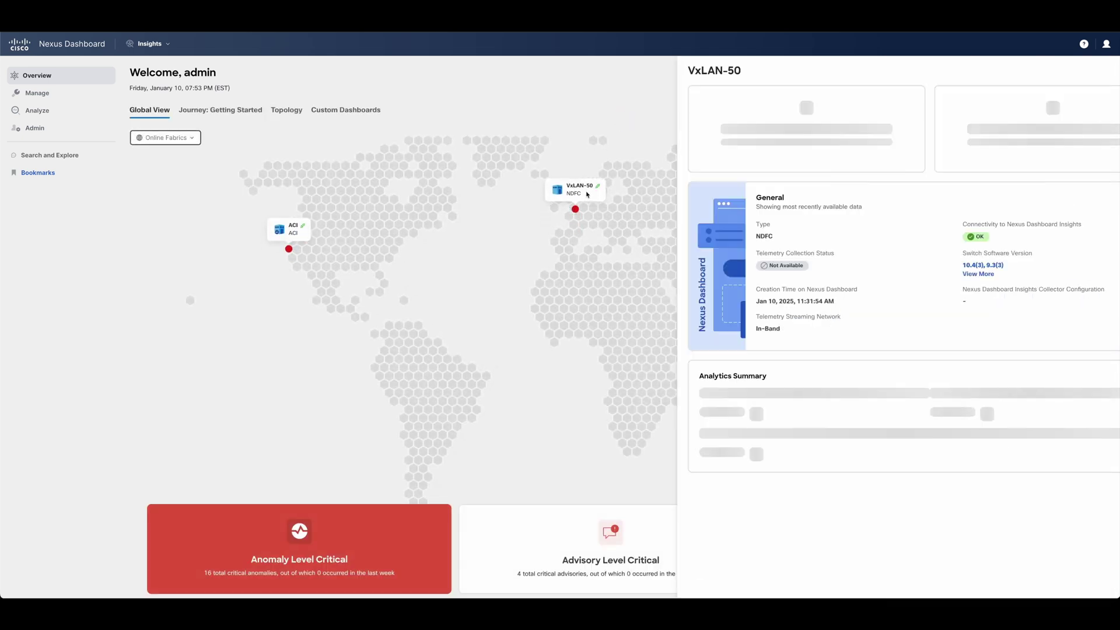
{"action": "left_click", "coordinate": [911, 281]}
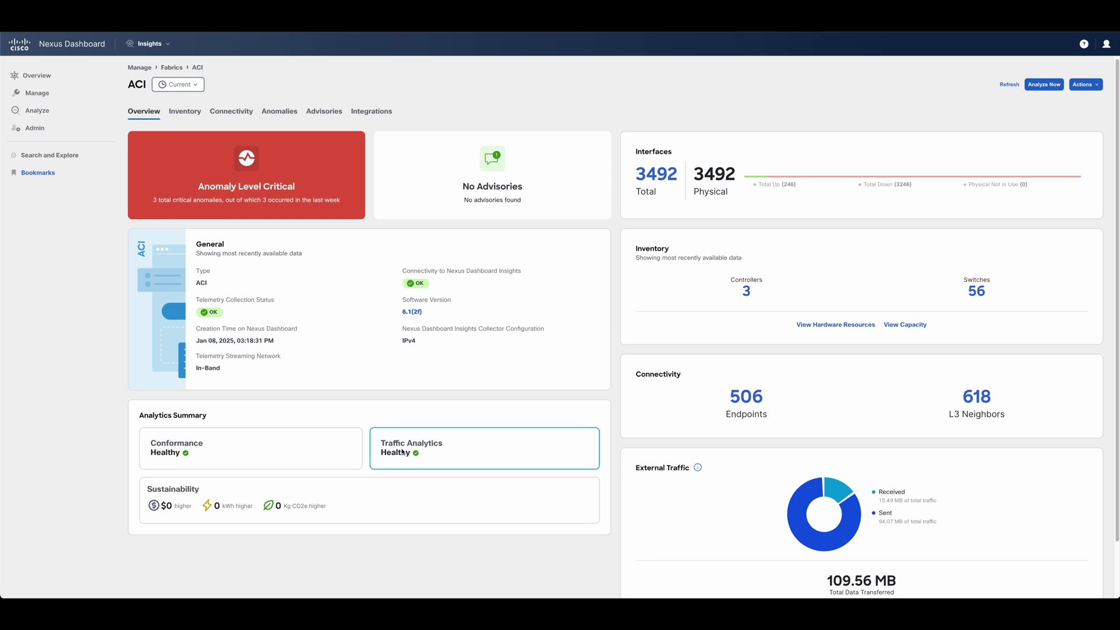
{"action": "left_click", "coordinate": [409, 453]}
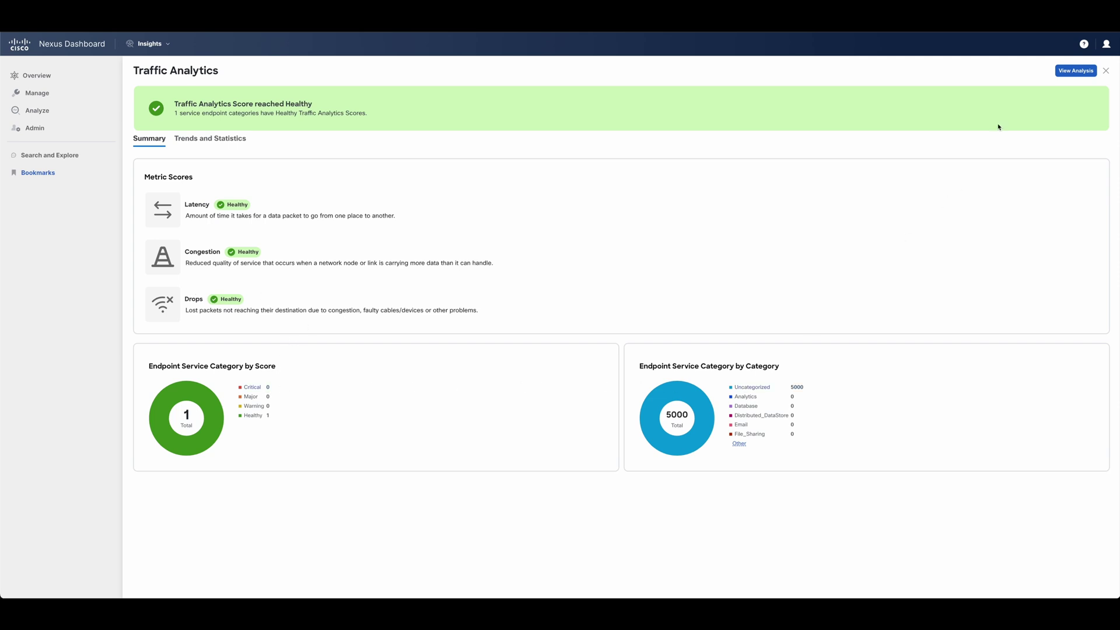
View ACI's full Traffic Analytics analysis, checking endpoint categories and score metric choices
{"action": "left_click", "coordinate": [1066, 71]}
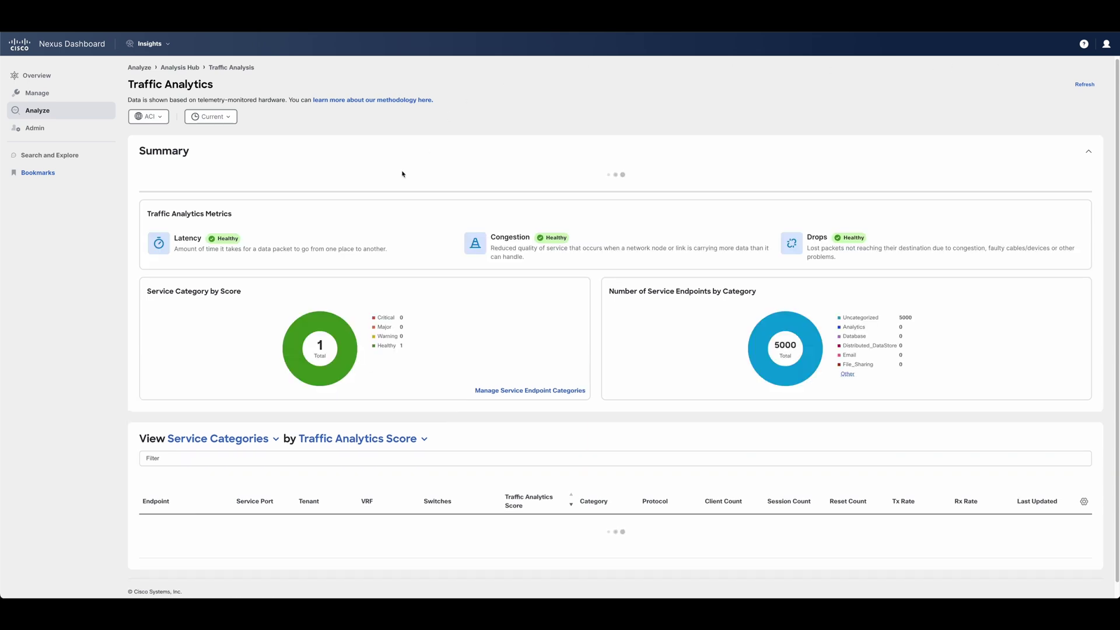
{"action": "scroll", "coordinate": [320, 225], "scroll_direction": "down", "scroll_amount": 5}
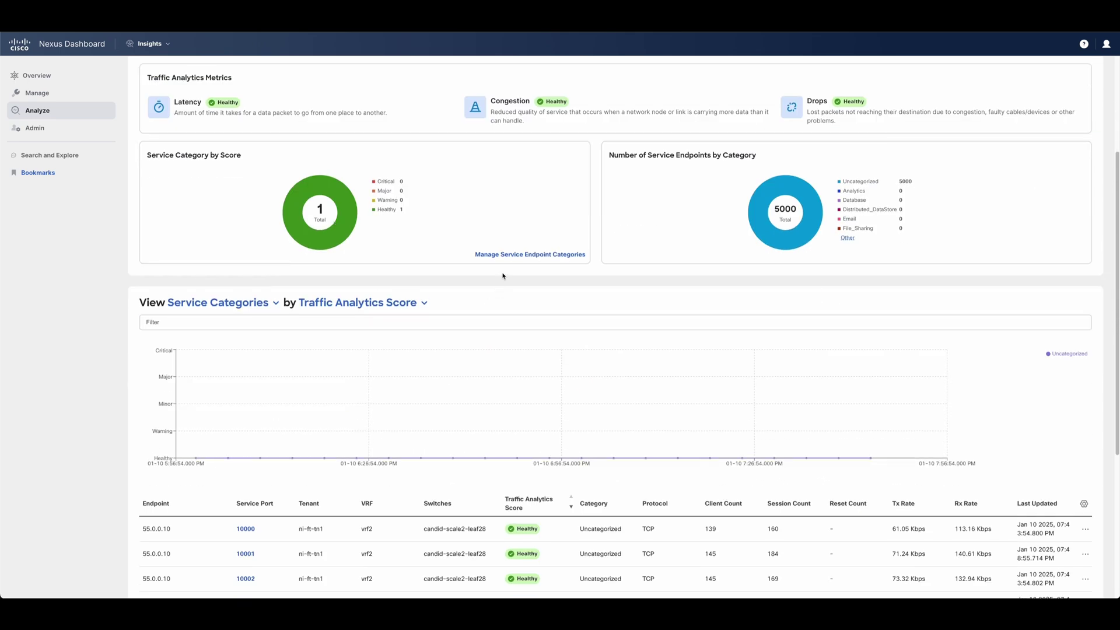
{"action": "left_click", "coordinate": [523, 255]}
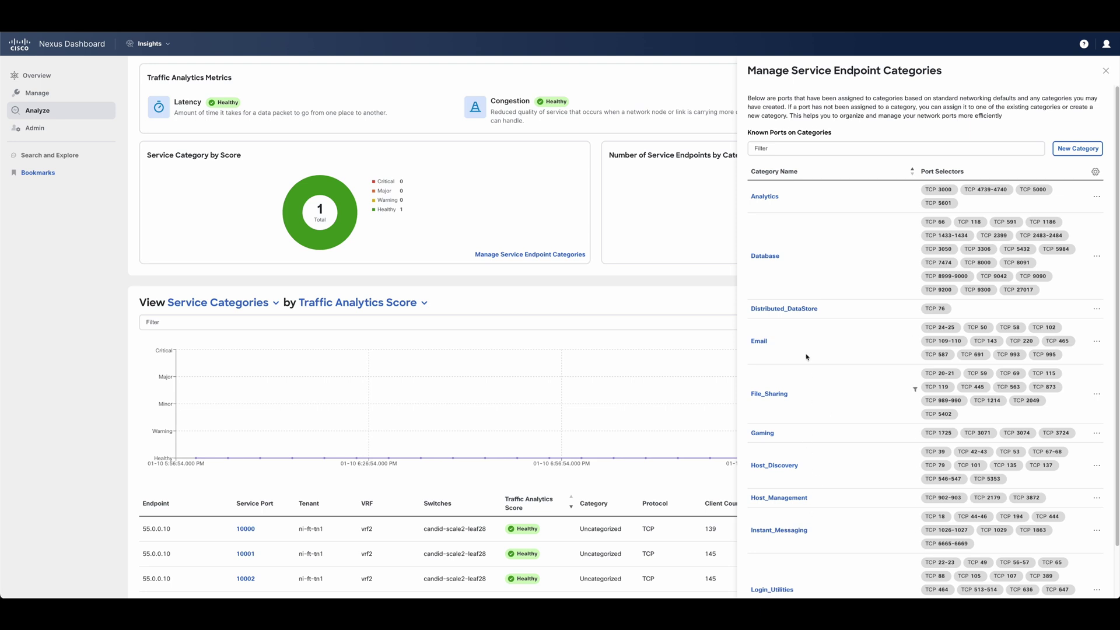
{"action": "left_click", "coordinate": [1105, 70]}
{"action": "scroll", "coordinate": [414, 151], "scroll_direction": "down", "scroll_amount": 3}
{"action": "left_click", "coordinate": [401, 110]}
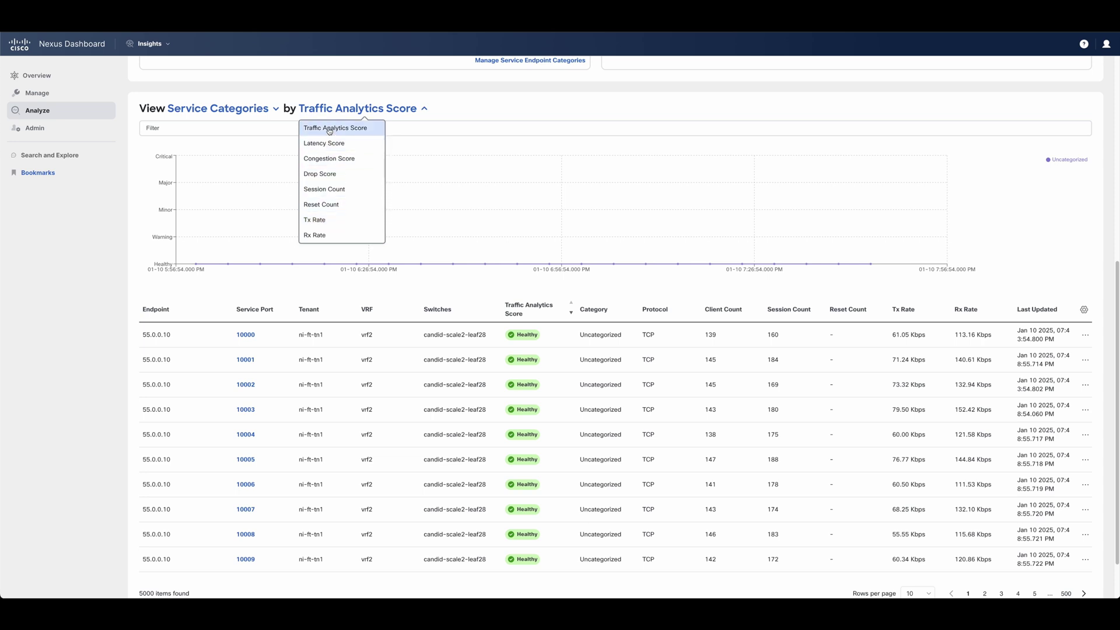
{"action": "left_click", "coordinate": [88, 296]}
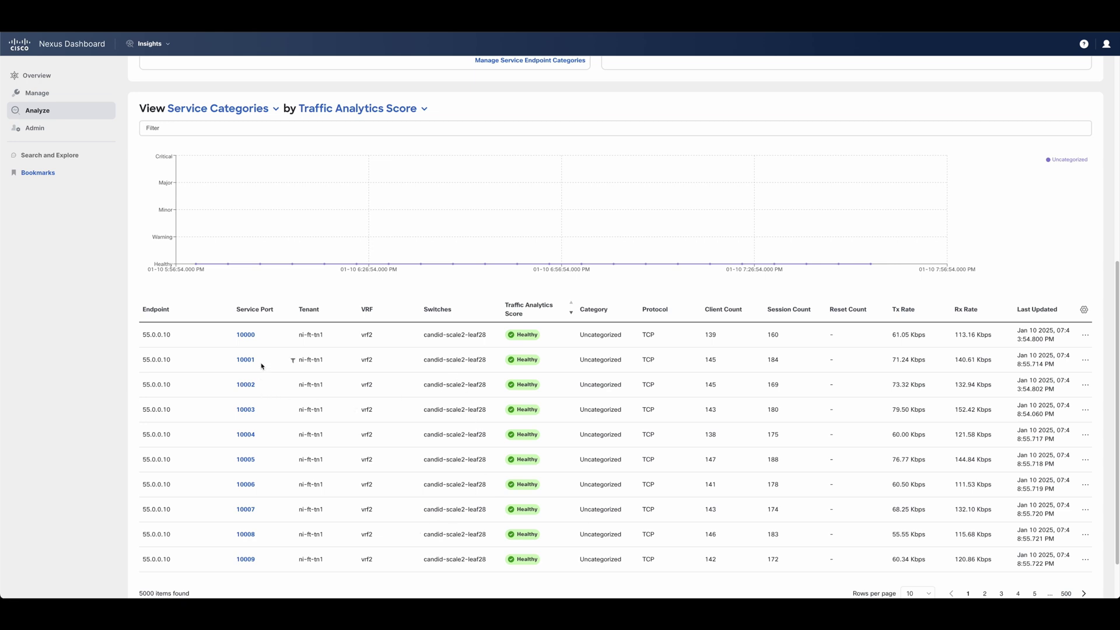
Open the service details for port 10000 and inspect its client rows, such as 54.0.0.108
{"action": "double_click", "coordinate": [248, 337]}
{"action": "left_click", "coordinate": [248, 337]}
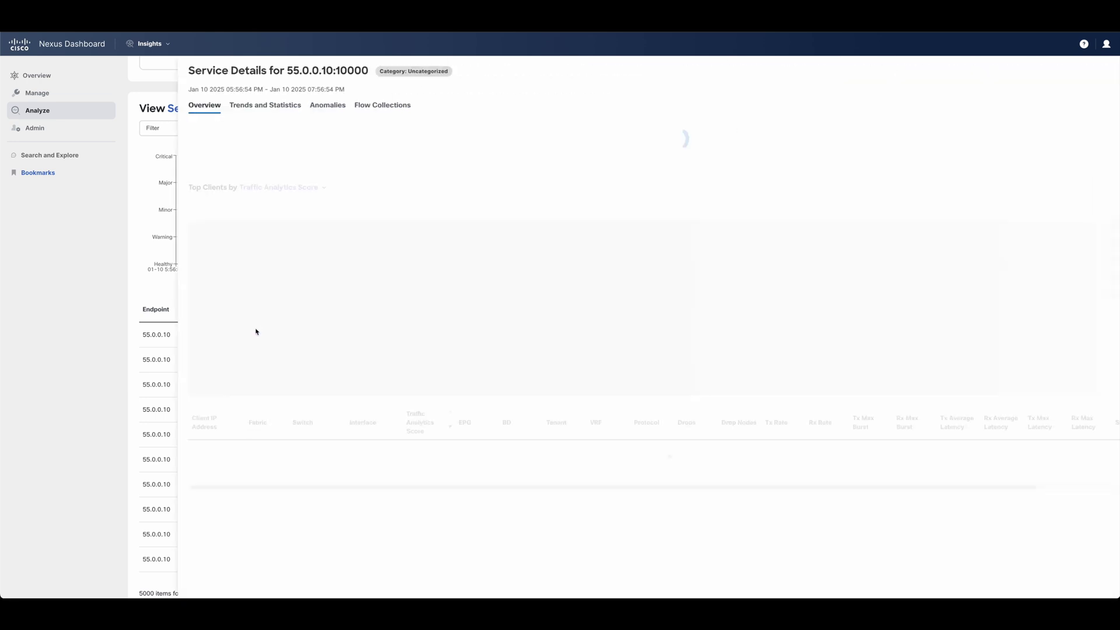
{"action": "left_click_drag", "start_coordinate": [167, 71], "coordinate": [306, 72]}
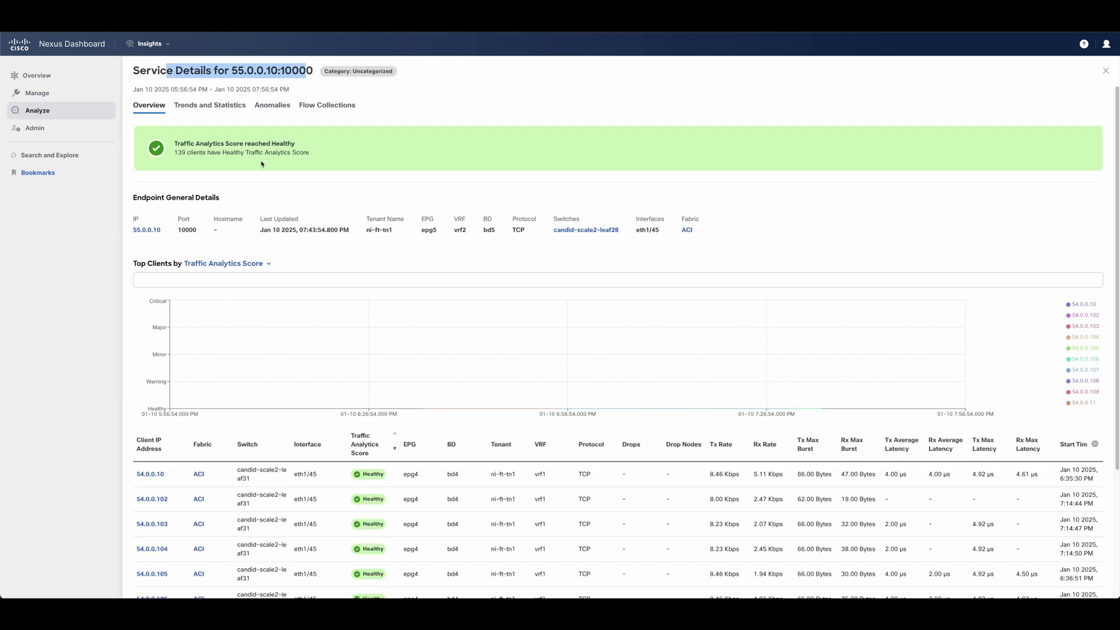
{"action": "scroll", "coordinate": [261, 164], "scroll_direction": "down", "scroll_amount": 3}
{"action": "left_click_drag", "start_coordinate": [135, 348], "coordinate": [147, 519]}
{"action": "double_click", "coordinate": [147, 519]}
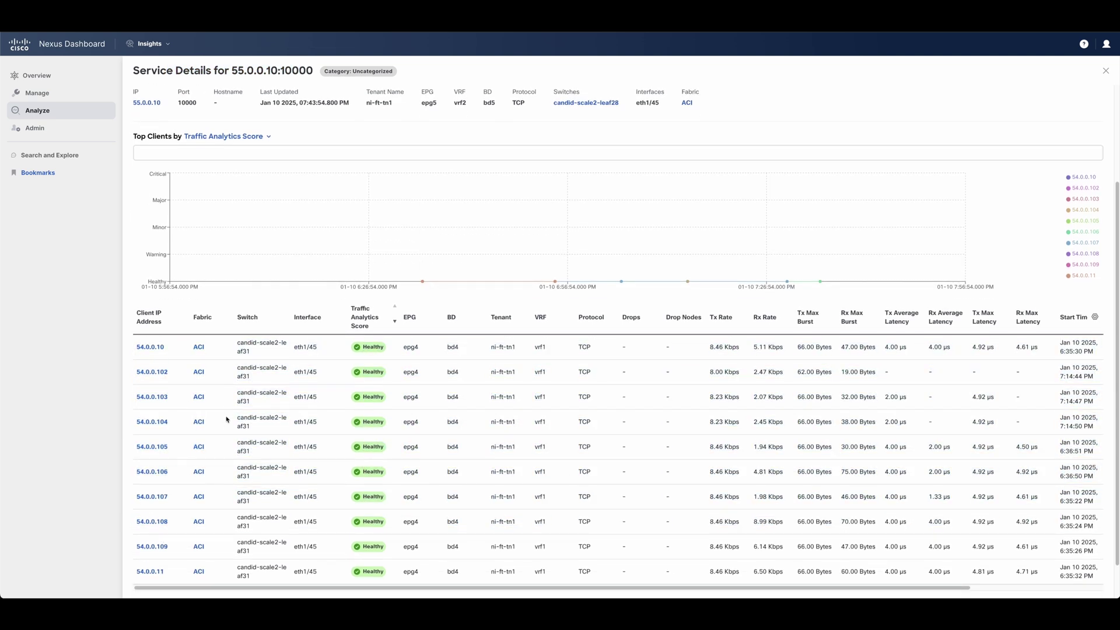
{"action": "scroll", "coordinate": [226, 428], "scroll_direction": "down", "scroll_amount": 1}
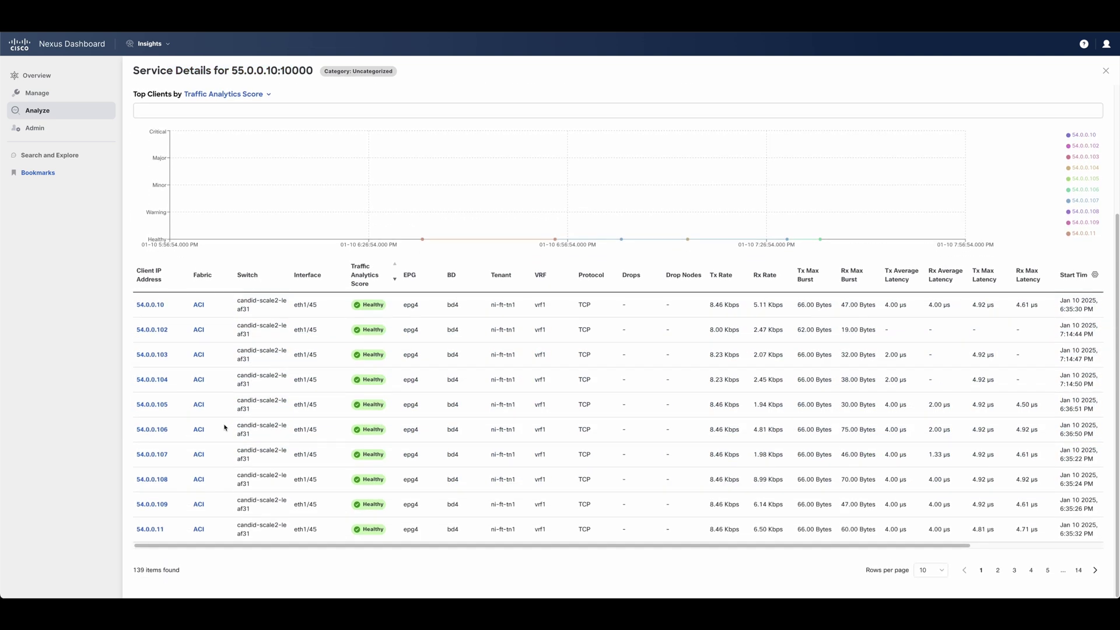
{"action": "left_click_drag", "start_coordinate": [722, 545], "coordinate": [927, 529]}
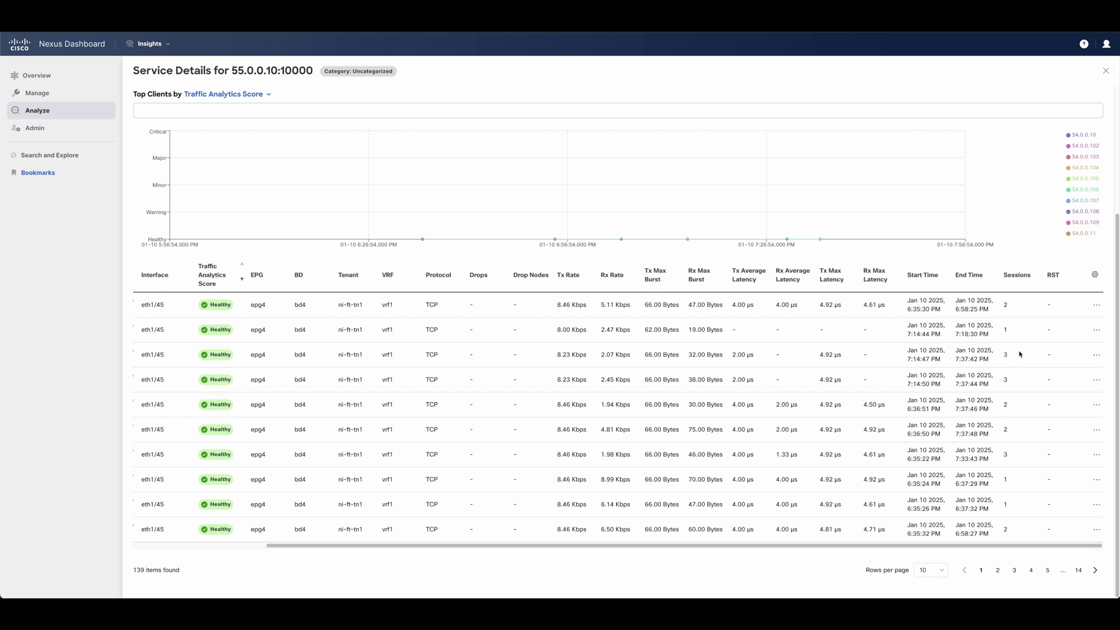
Start a flow collection for the first client and open its 08:00:11.066 PM flow record
{"action": "left_click", "coordinate": [1096, 308]}
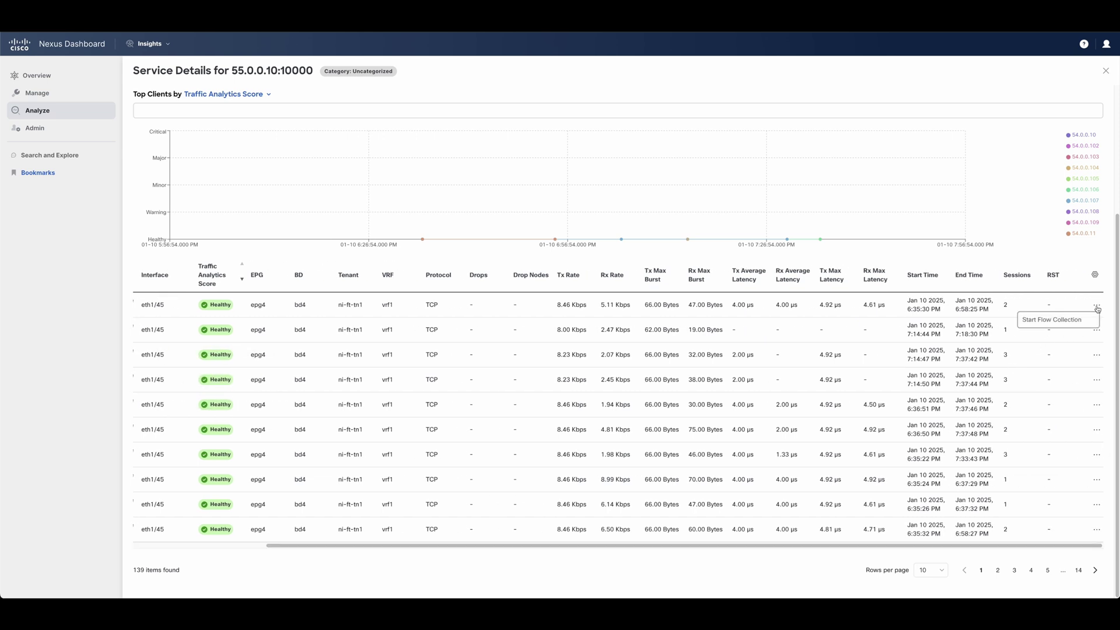
{"action": "left_click", "coordinate": [1071, 321]}
{"action": "left_click", "coordinate": [1016, 389]}
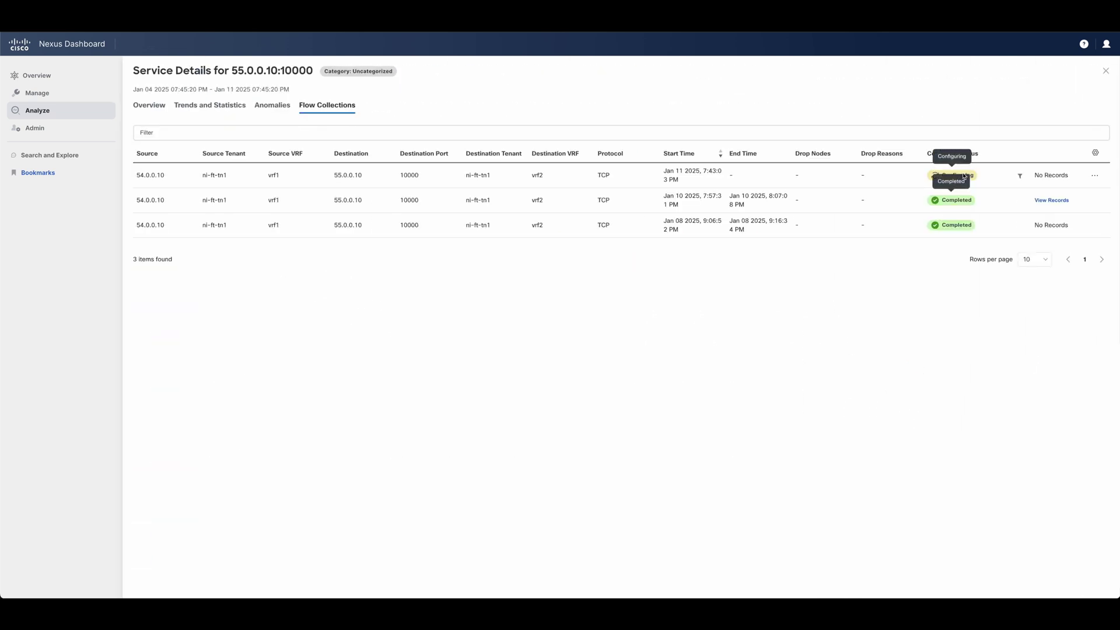
{"action": "left_click", "coordinate": [1052, 201]}
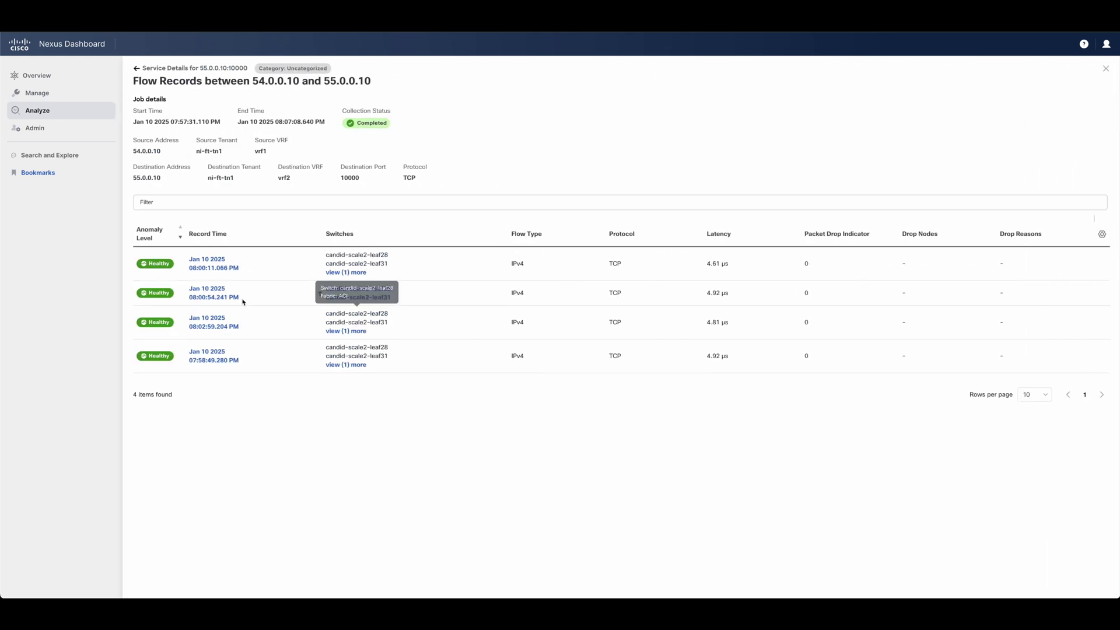
{"action": "left_click", "coordinate": [215, 271]}
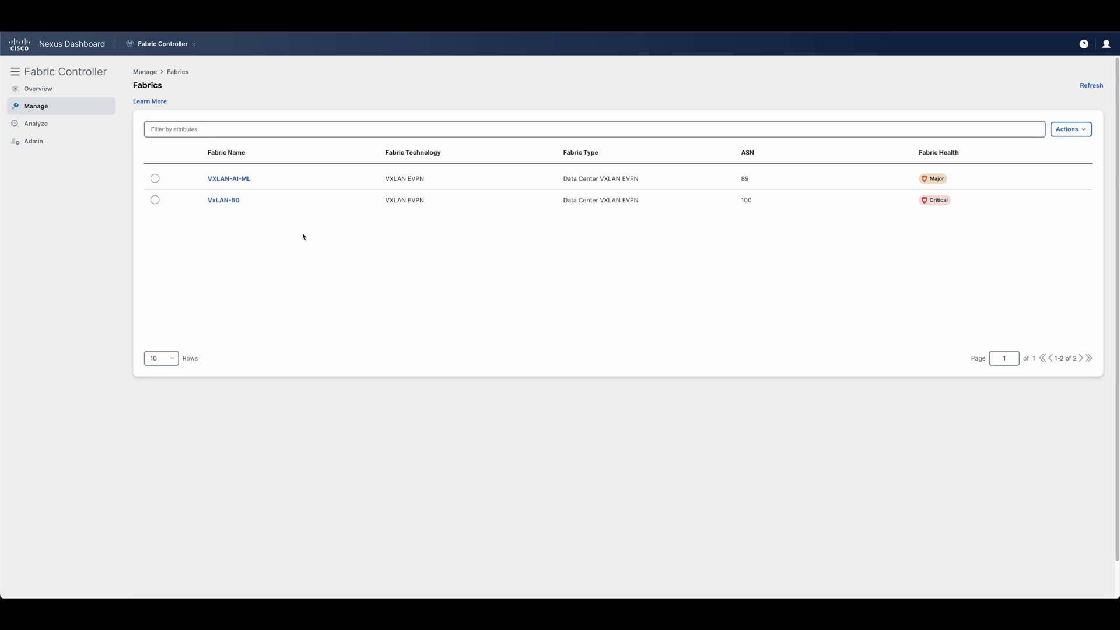
Open VxLAN-50's Networks list and start creating a new network
{"action": "left_click", "coordinate": [224, 200]}
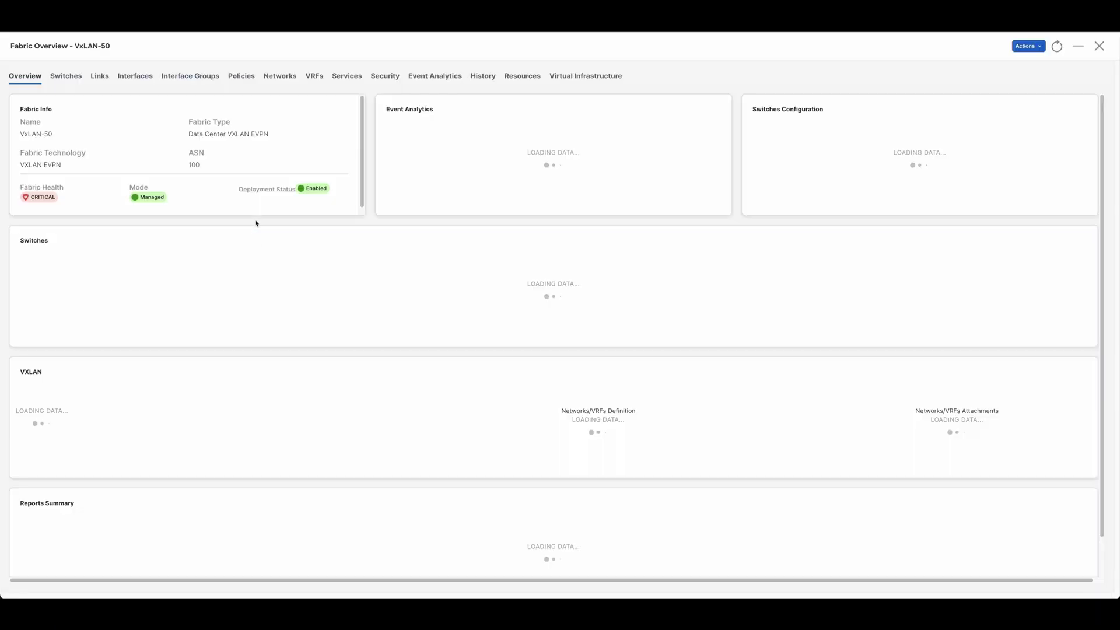
{"action": "left_click", "coordinate": [281, 76]}
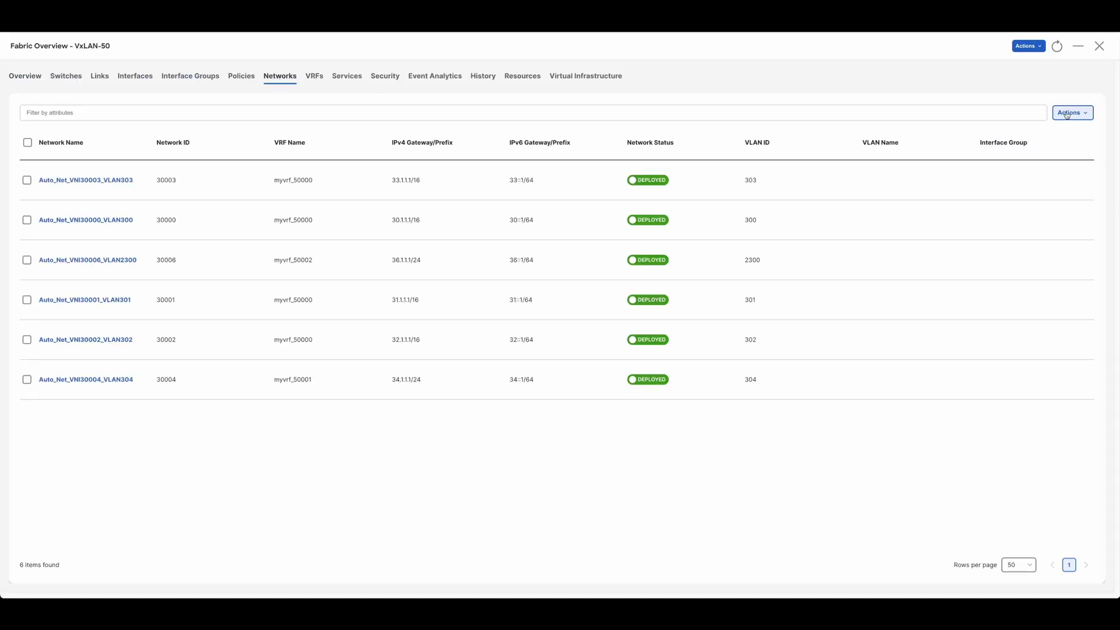
{"action": "left_click", "coordinate": [1070, 113]}
{"action": "left_click", "coordinate": [1035, 129]}
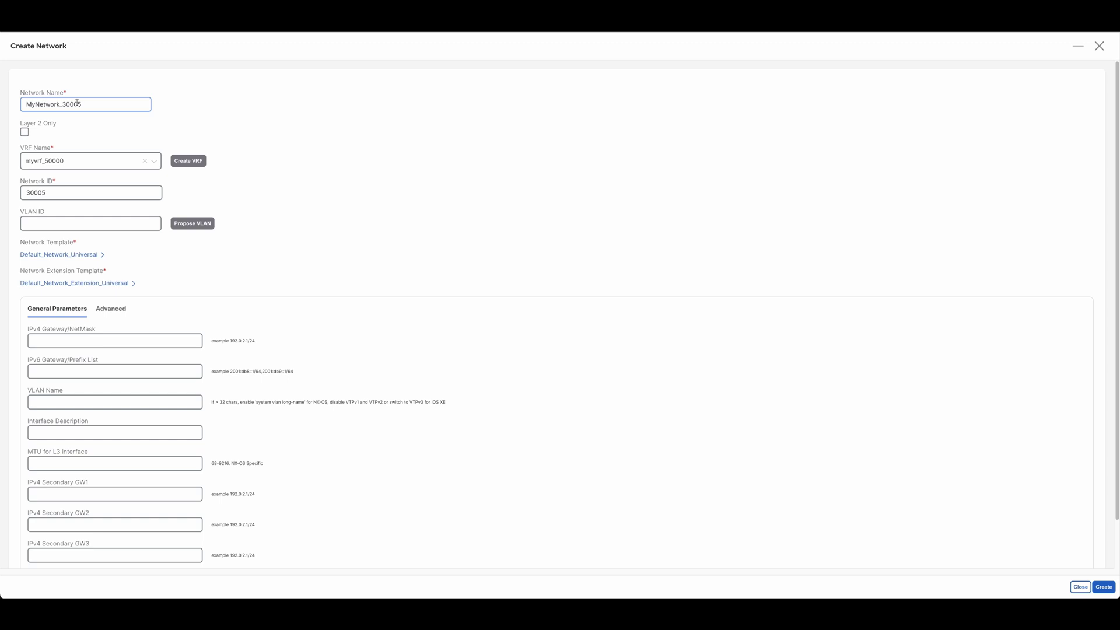
Create network Net1 as Layer 2 only with VLAN ID 100, then return to the fabric overview
{"action": "left_click_drag", "start_coordinate": [149, 105], "coordinate": [17, 100]}
{"action": "type", "text": "Net1"}
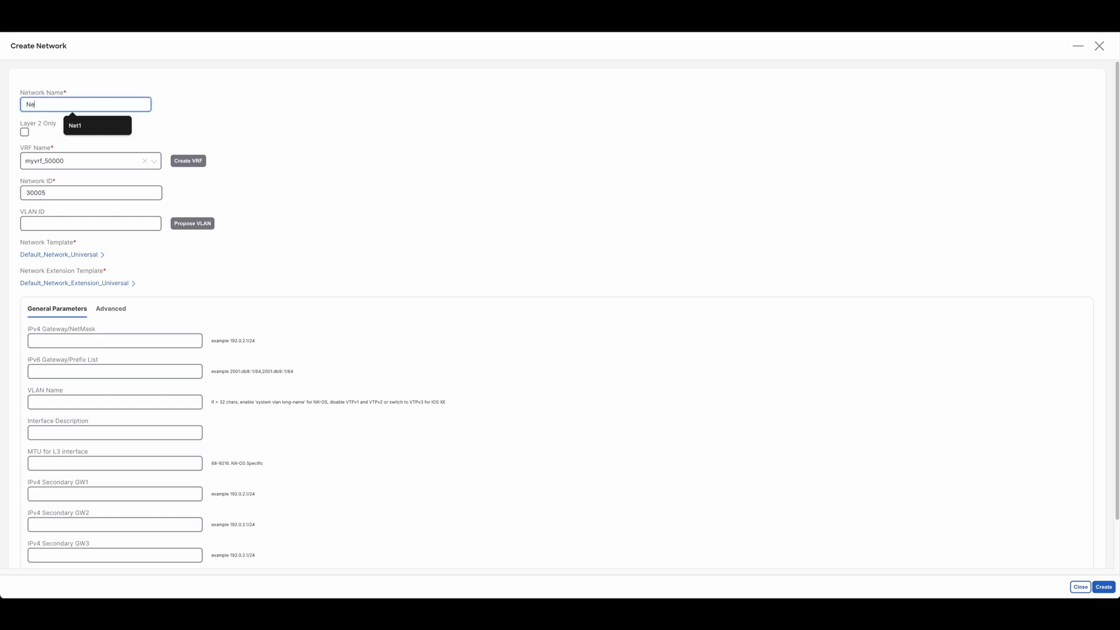
{"action": "left_click", "coordinate": [24, 132]}
{"action": "left_click", "coordinate": [47, 222]}
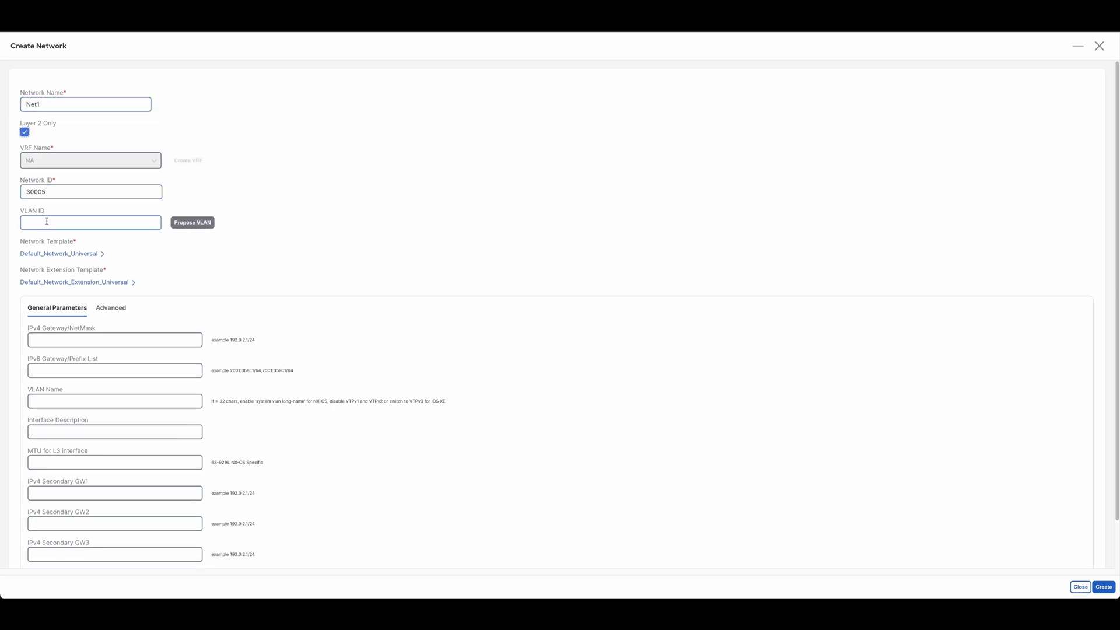
{"action": "left_click", "coordinate": [44, 220]}
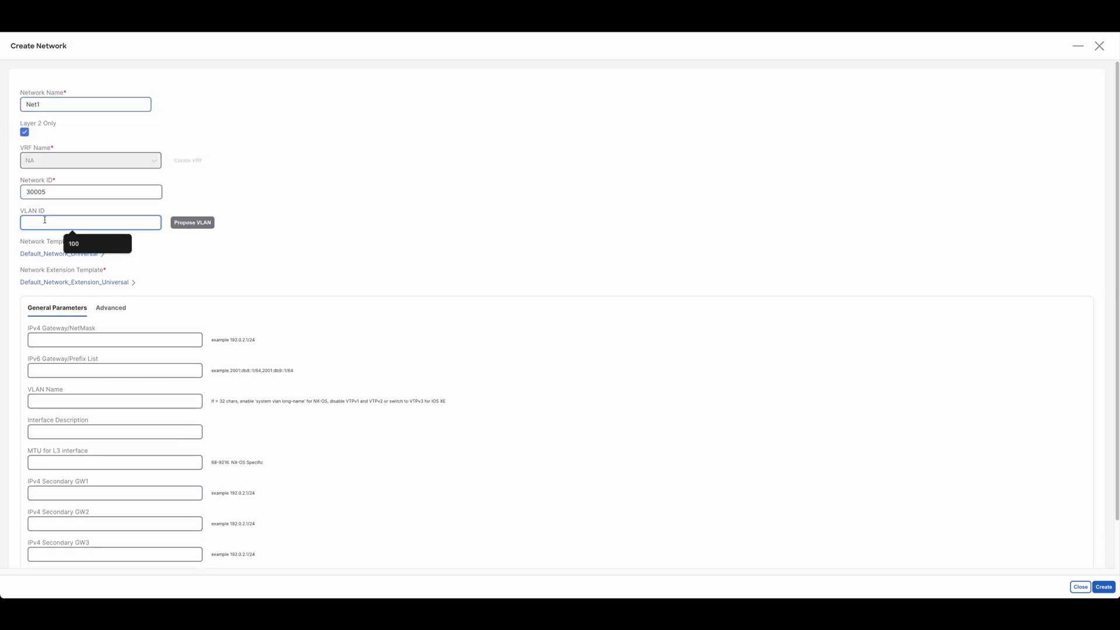
{"action": "type", "text": "100"}
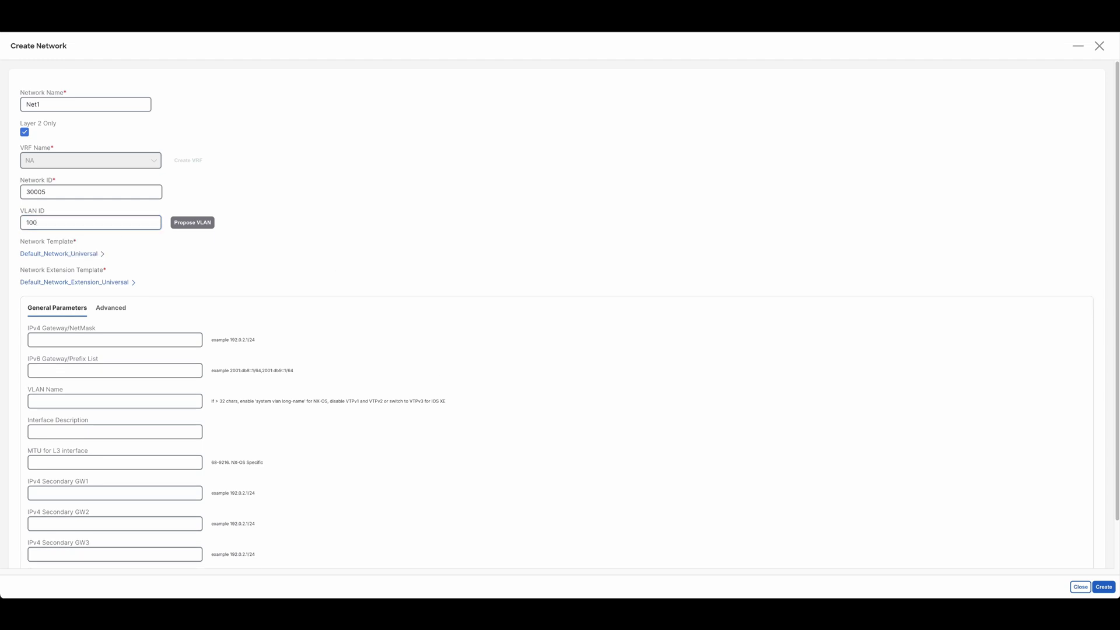
{"action": "left_click", "coordinate": [1100, 587]}
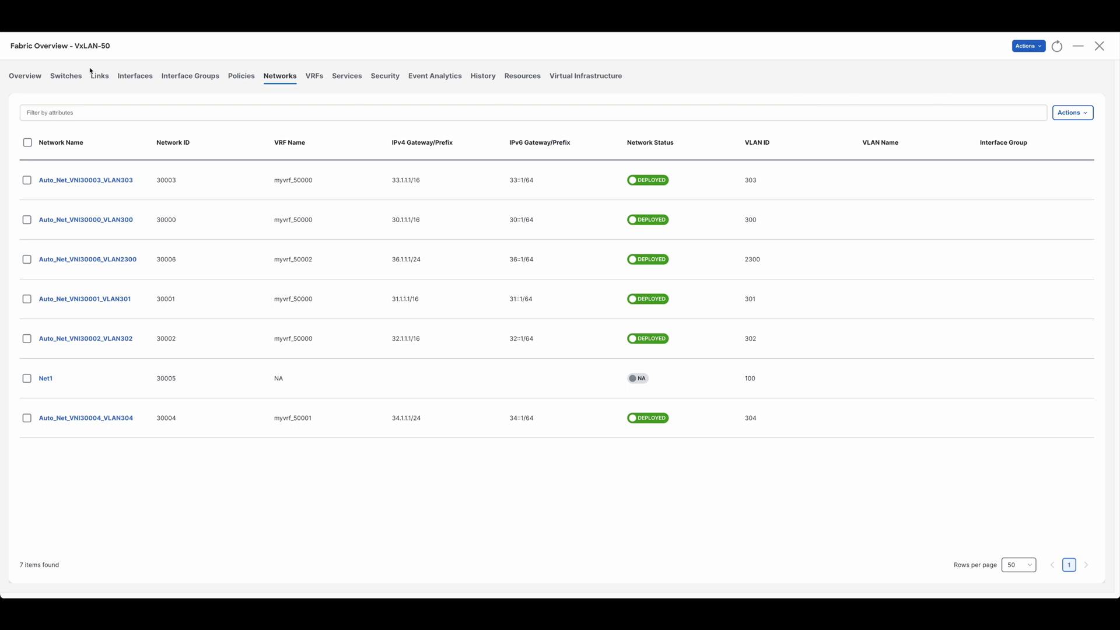
{"action": "left_click", "coordinate": [25, 76]}
Open Edit Fabric for VxLAN-50 and view its Protocols settings
{"action": "left_click", "coordinate": [1027, 46]}
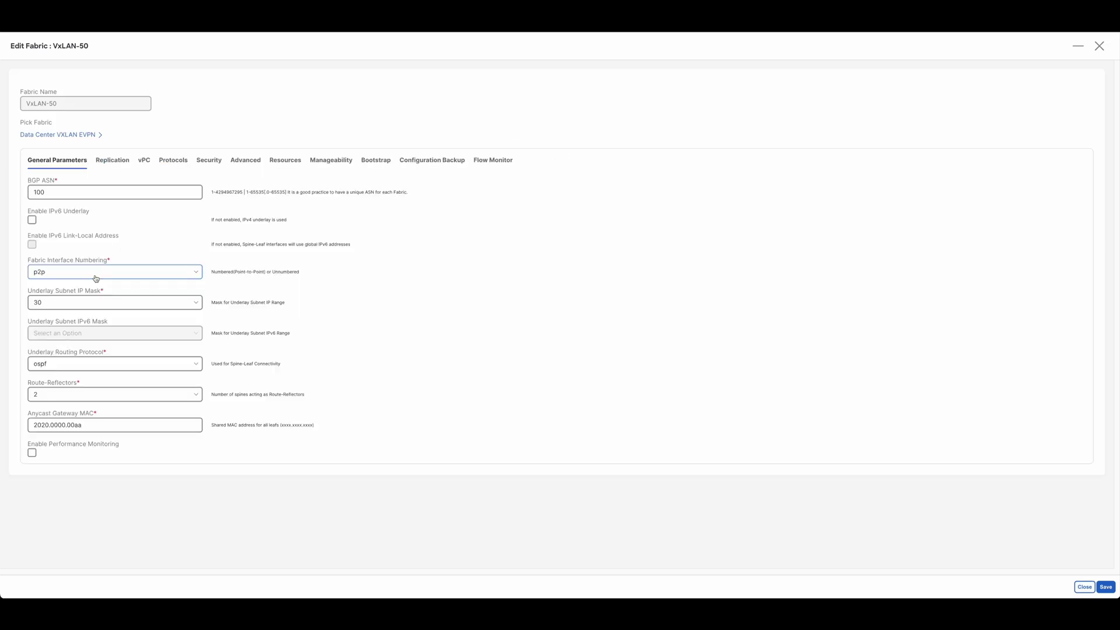
{"action": "left_click", "coordinate": [180, 162]}
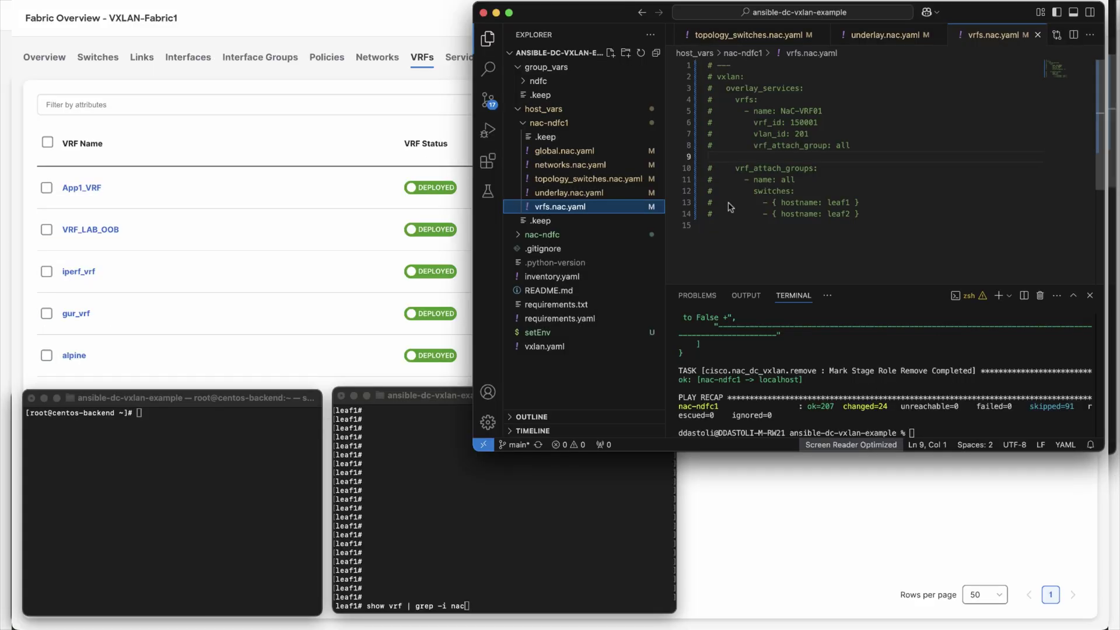
Rerun the VRF check on leaf1, then uncomment all of vrfs.nac.yaml
{"action": "left_click", "coordinate": [496, 507]}
{"action": "key", "text": "Return"}
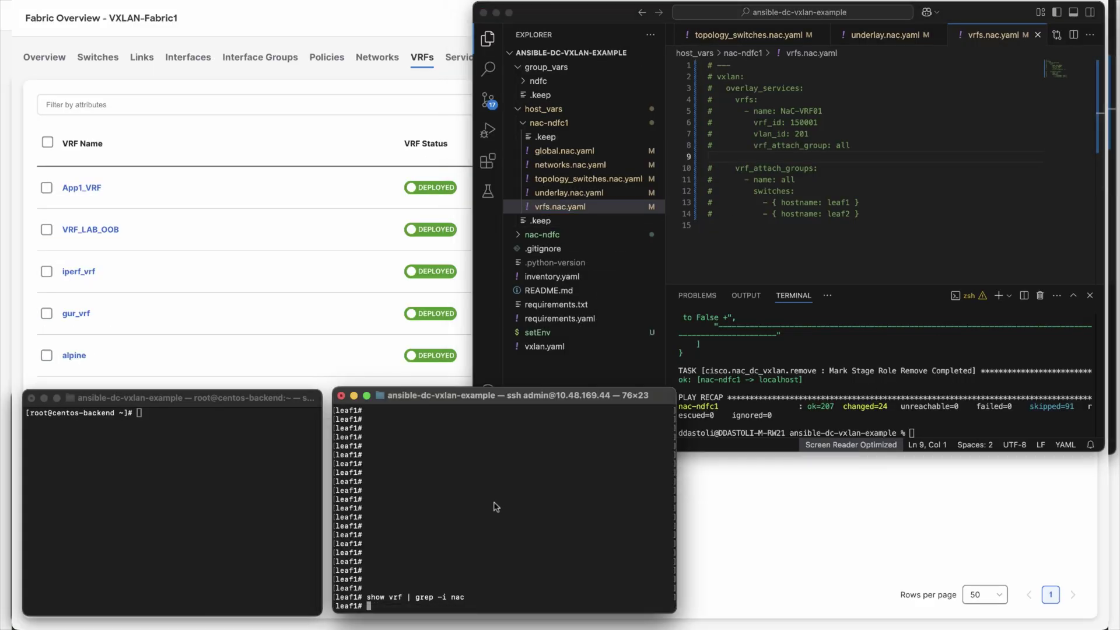
{"action": "left_click", "coordinate": [803, 216]}
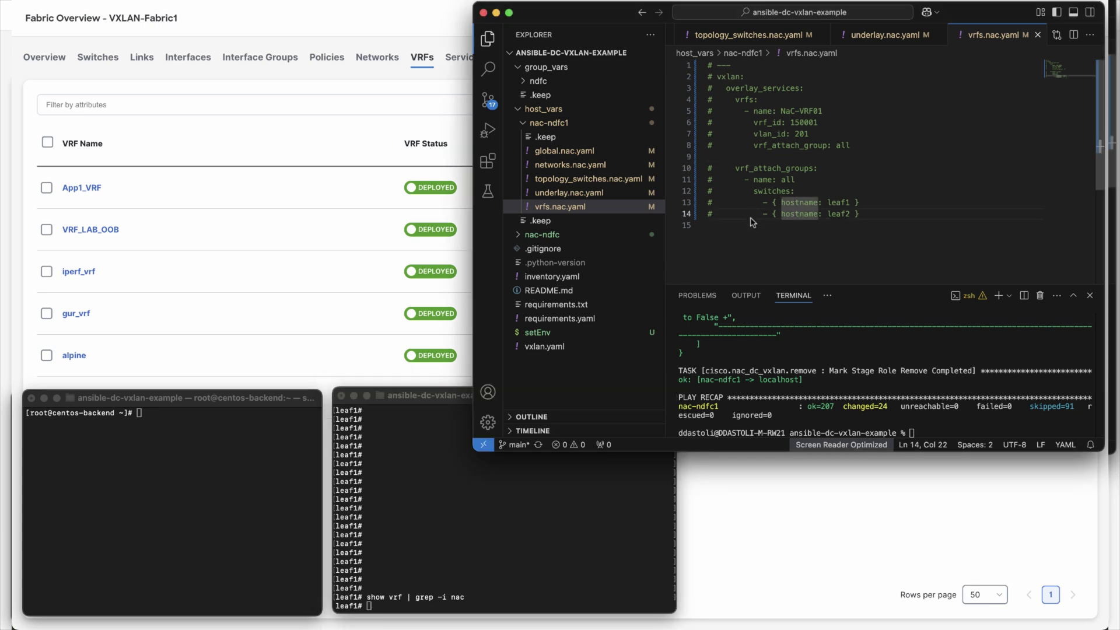
{"action": "key", "text": "super+a"}
{"action": "key", "text": "super+slash"}
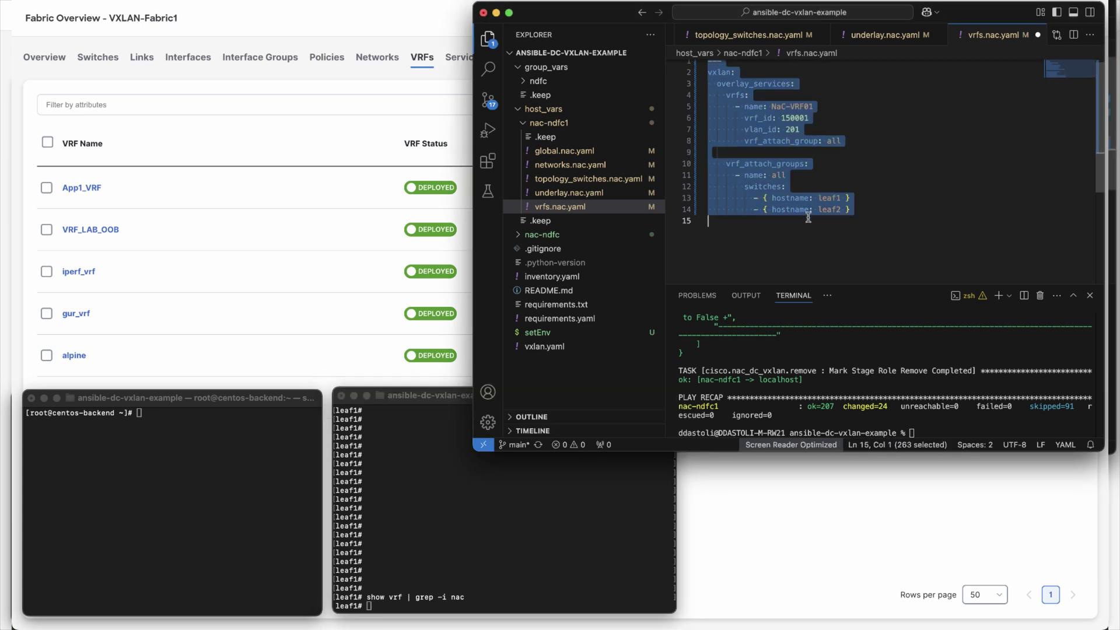
{"action": "left_click", "coordinate": [792, 99]}
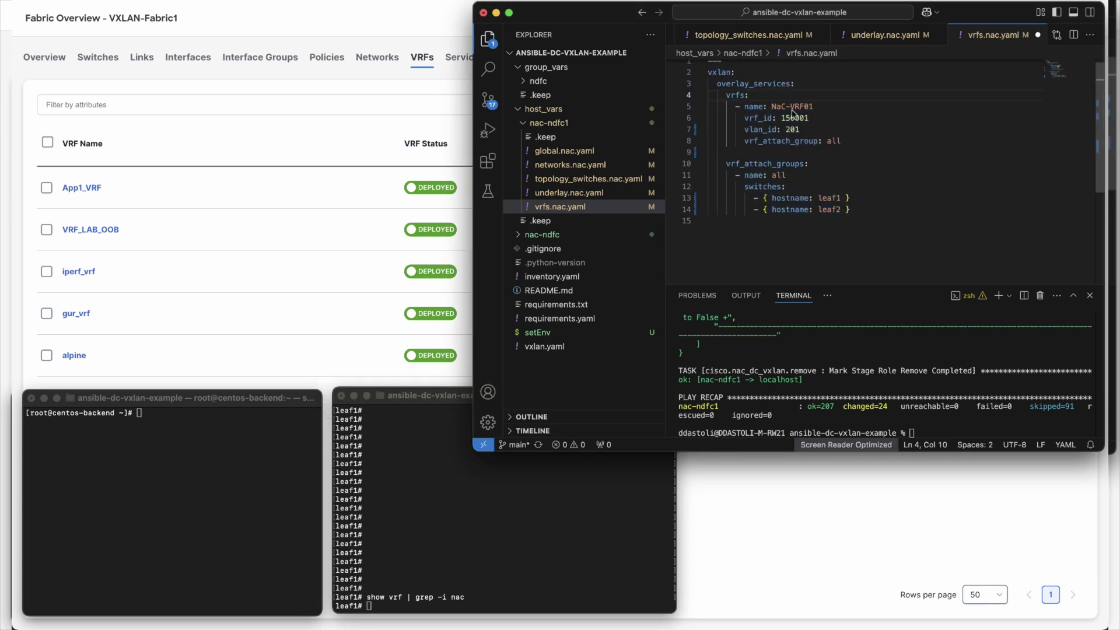
Uncomment all network definitions in networks.nac.yaml
{"action": "left_click", "coordinate": [570, 165]}
{"action": "left_click", "coordinate": [816, 181]}
{"action": "key", "text": "super+a"}
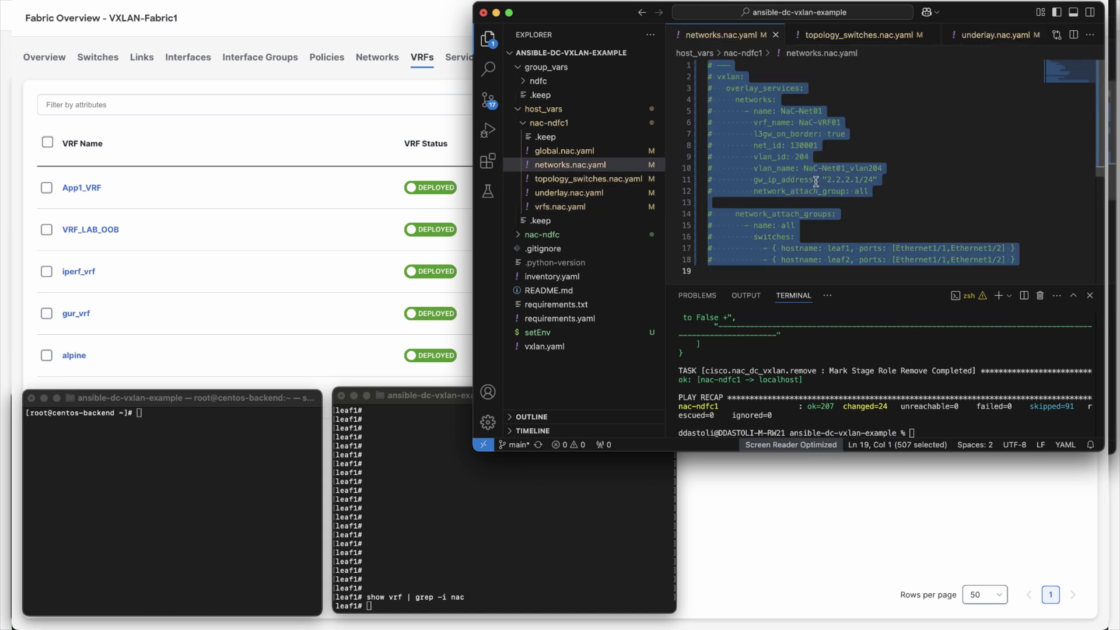
{"action": "key", "text": "super+slash"}
{"action": "scroll", "coordinate": [816, 181], "scroll_direction": "up", "scroll_amount": 3}
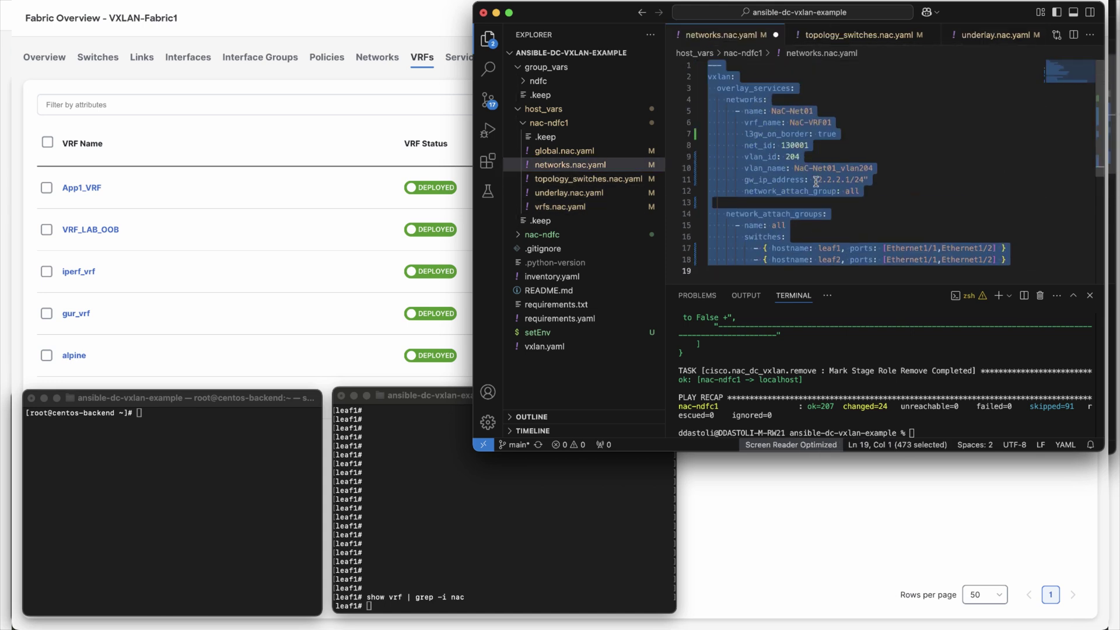
Save the edited YAML files and rerun the ansible-playbook deployment in the terminal
{"action": "left_click", "coordinate": [560, 206]}
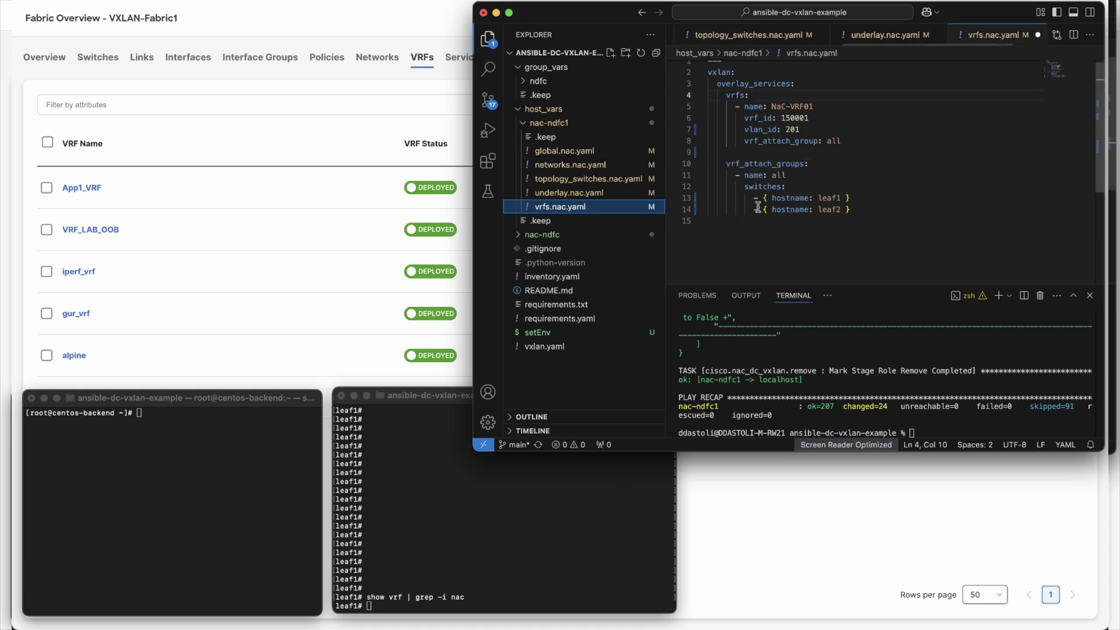
{"action": "left_click", "coordinate": [809, 209]}
{"action": "key", "text": "super+s"}
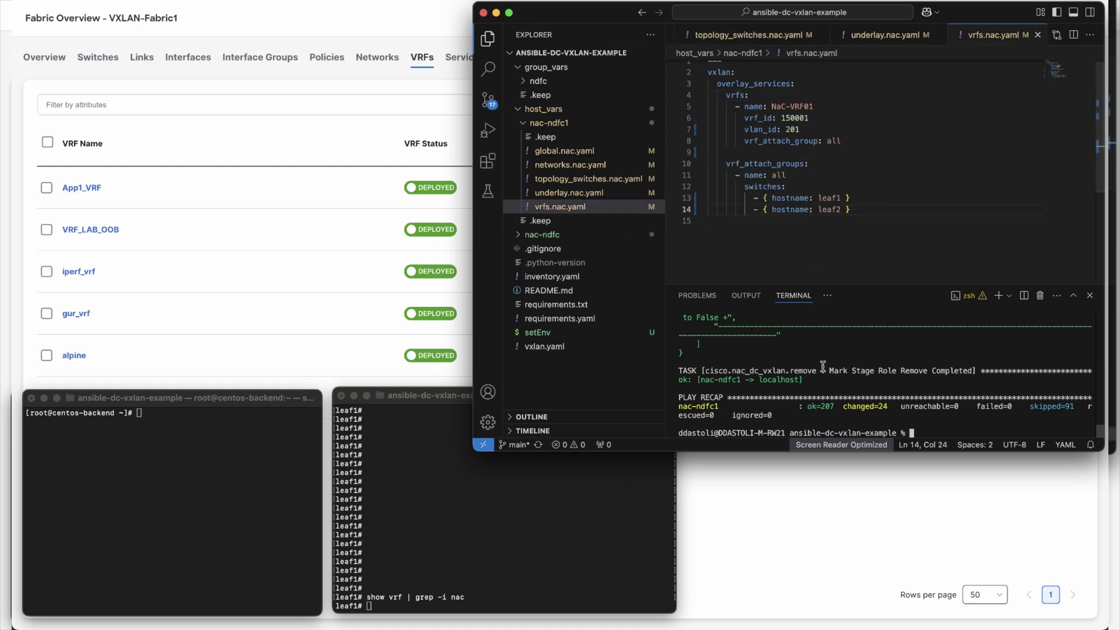
{"action": "key", "text": "Up"}
{"action": "key", "text": "Return"}
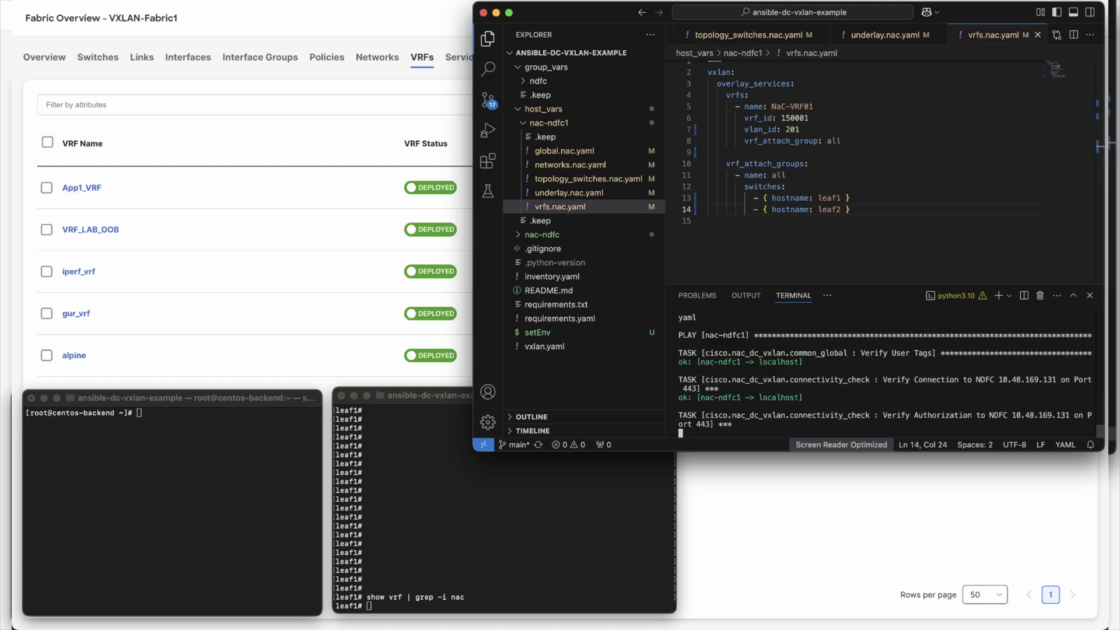
On the backend host, ping 2.2.2.1, check its 2.2.2.3/29 address with ip a, and ping again
{"action": "left_click", "coordinate": [167, 535]}
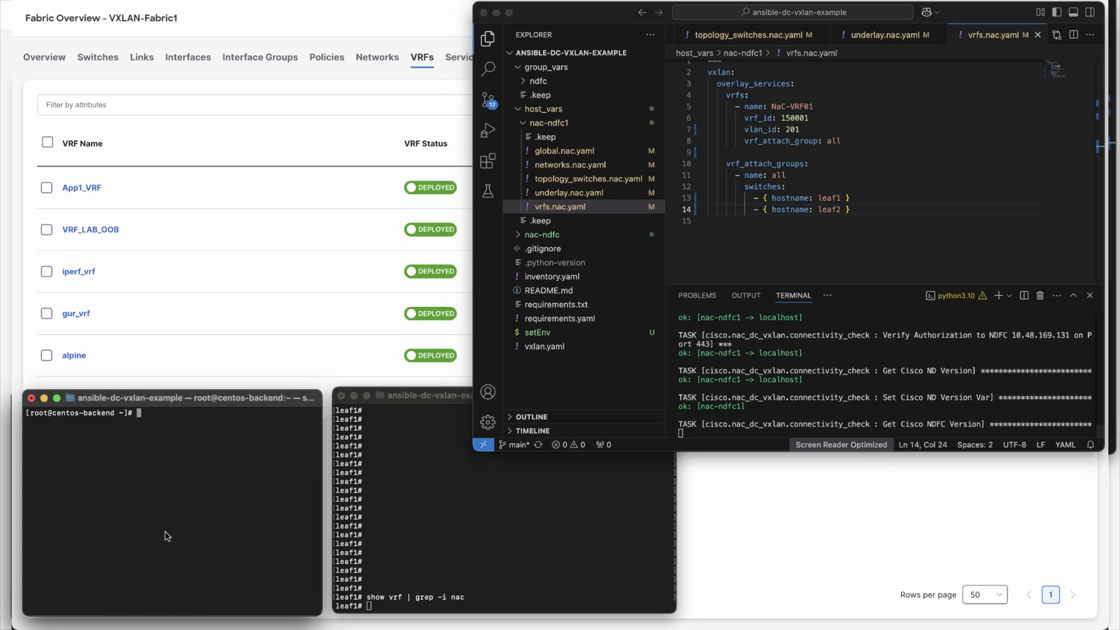
{"action": "type", "text": "ping 2.2.2.1"}
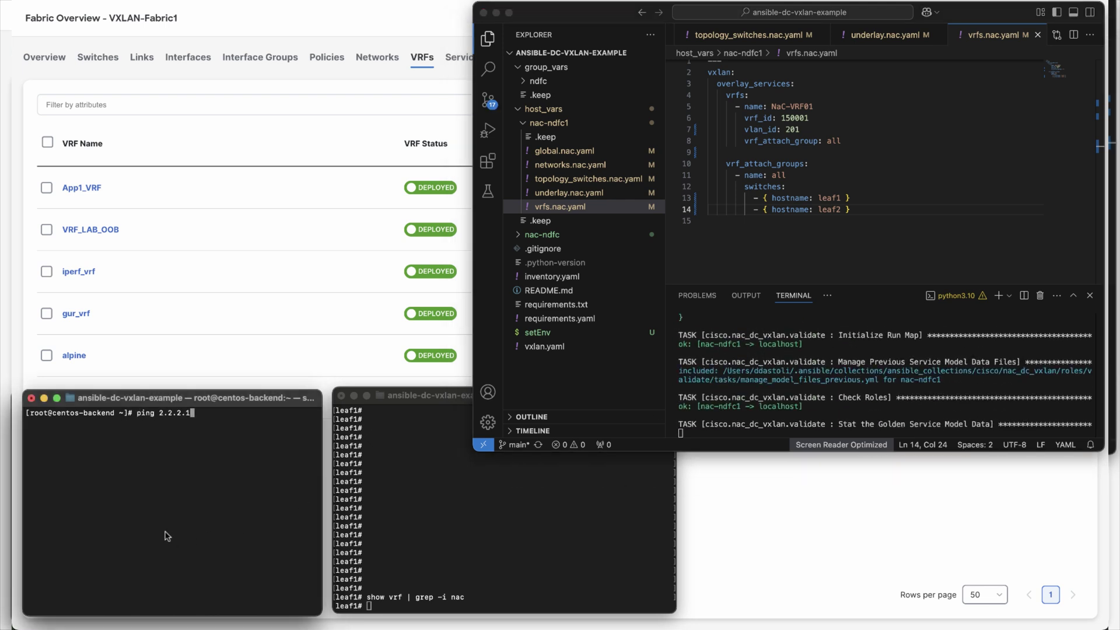
{"action": "key", "text": "Return"}
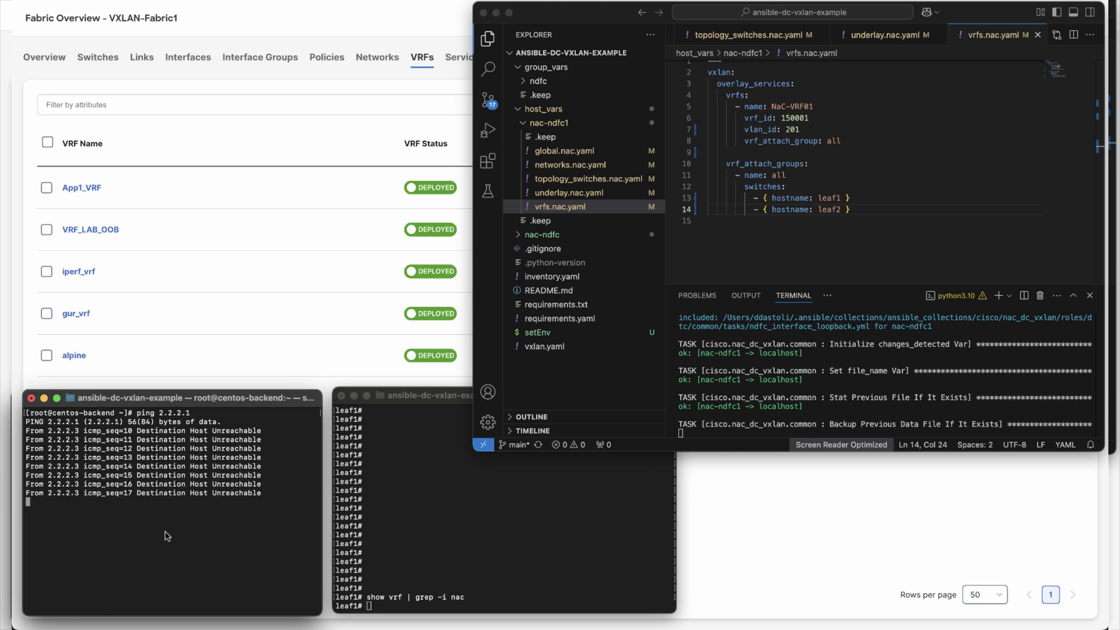
{"action": "key", "text": "ctrl+c"}
{"action": "type", "text": "ip "}
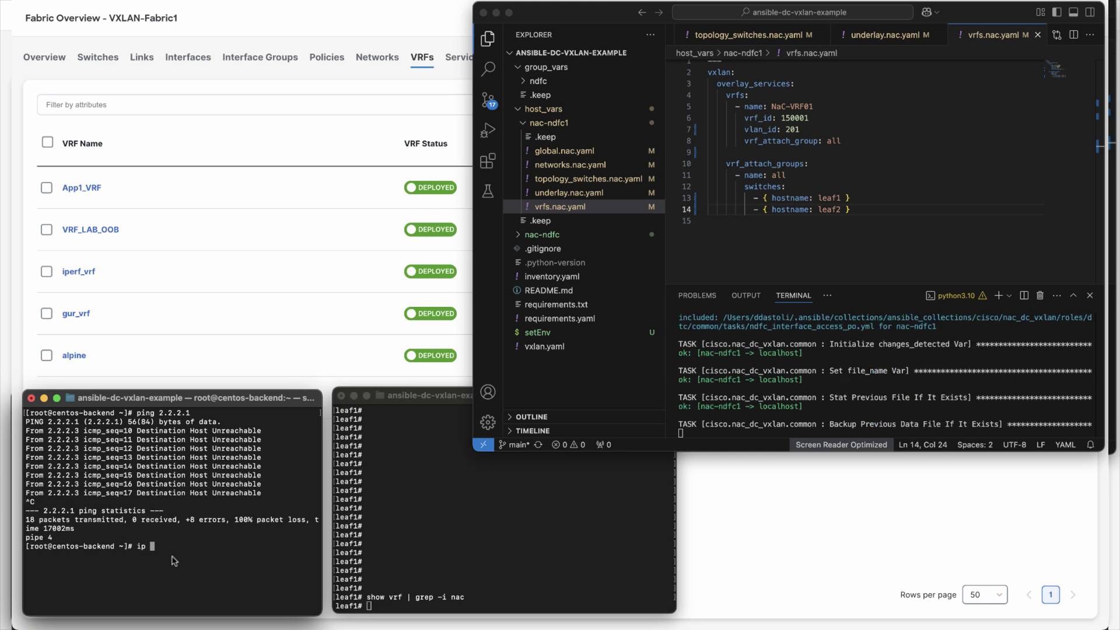
{"action": "type", "text": "a"}
{"action": "key", "text": "Return"}
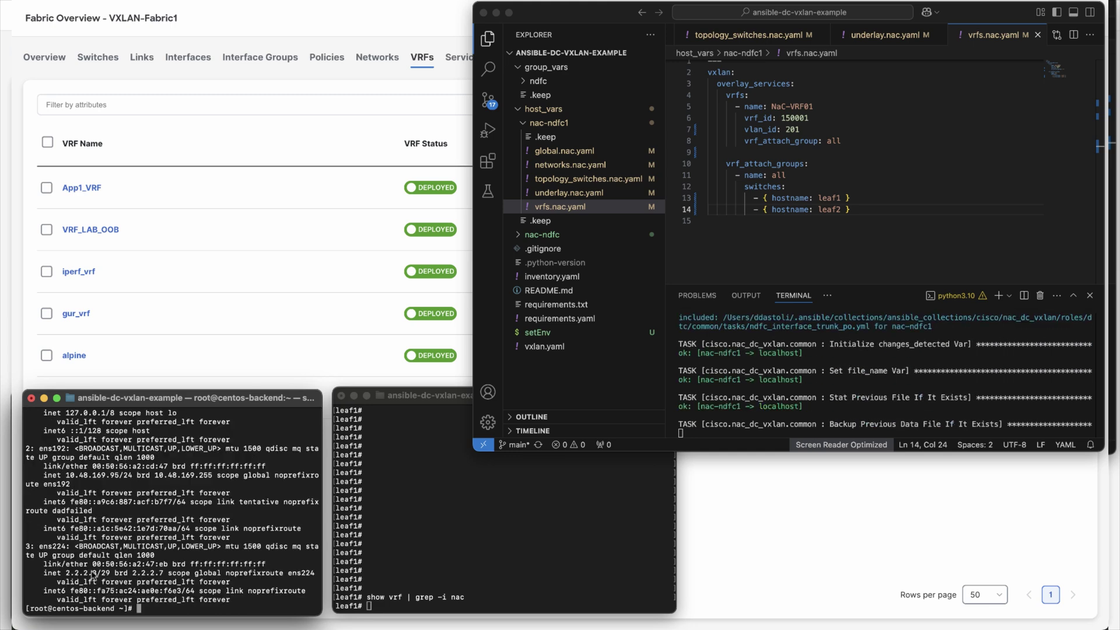
{"action": "triple_click", "coordinate": [94, 574]}
{"action": "left_click", "coordinate": [188, 576]}
{"action": "type", "text": "ping 2.2.2.1"}
{"action": "key", "text": "Return"}
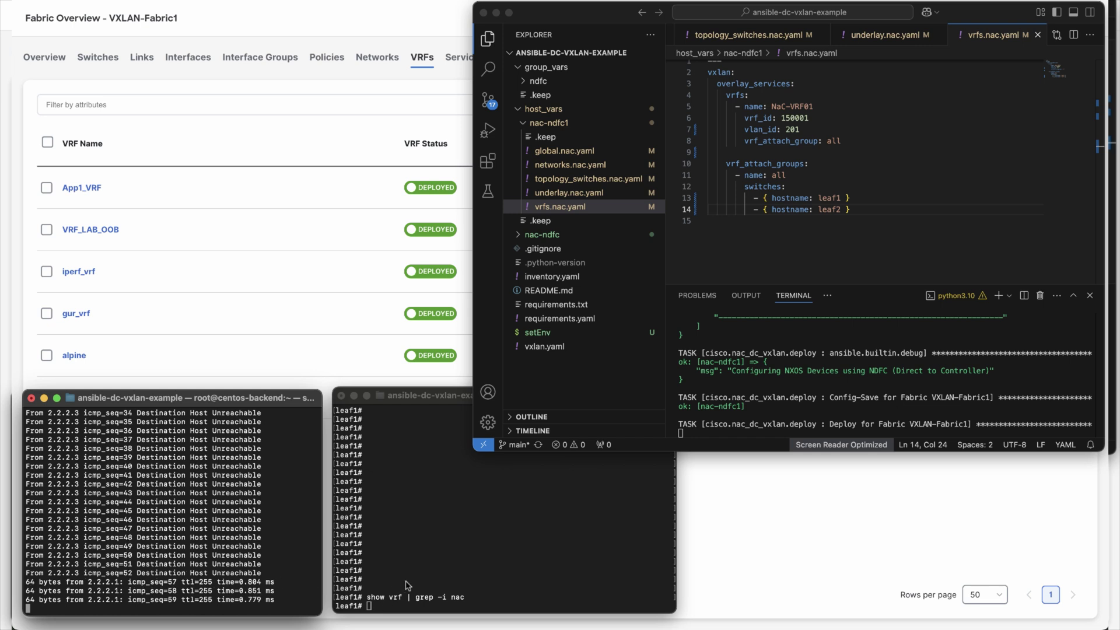
On leaf1, rerun the VRF check and run sh ip int bri vrf nac-vrf01 to confirm Vlan204 at 2.2.2.1
{"action": "left_click", "coordinate": [407, 584]}
{"action": "key", "text": "Up"}
{"action": "key", "text": "Return"}
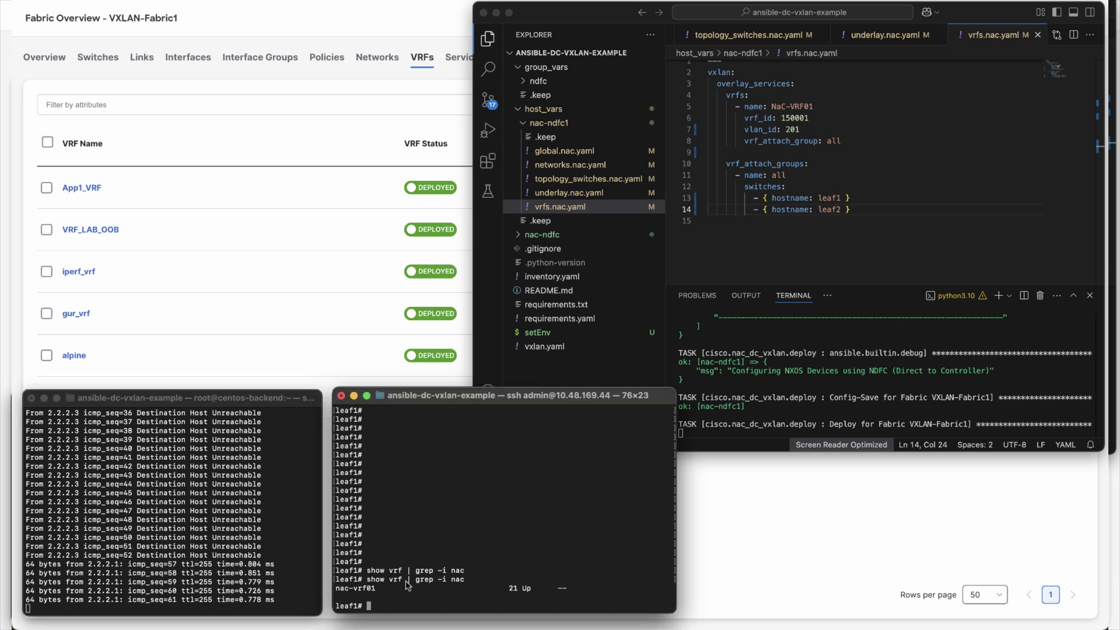
{"action": "type", "text": "sh ip int bri vrf nac-vrf01"}
{"action": "key", "text": "Return"}
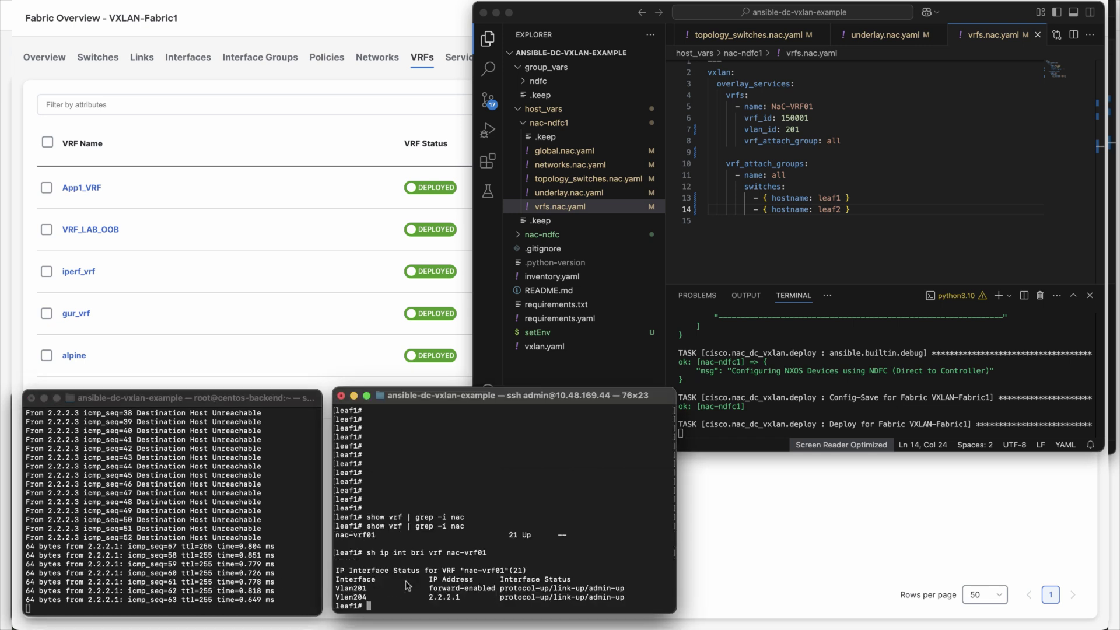
{"action": "triple_click", "coordinate": [450, 597]}
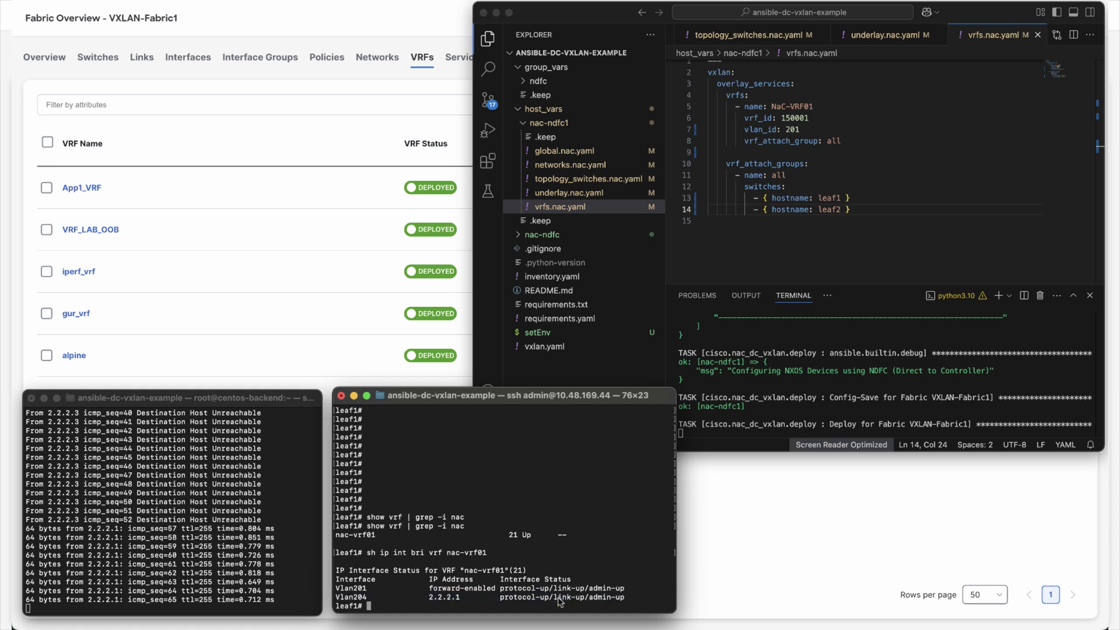
{"action": "left_click", "coordinate": [710, 569]}
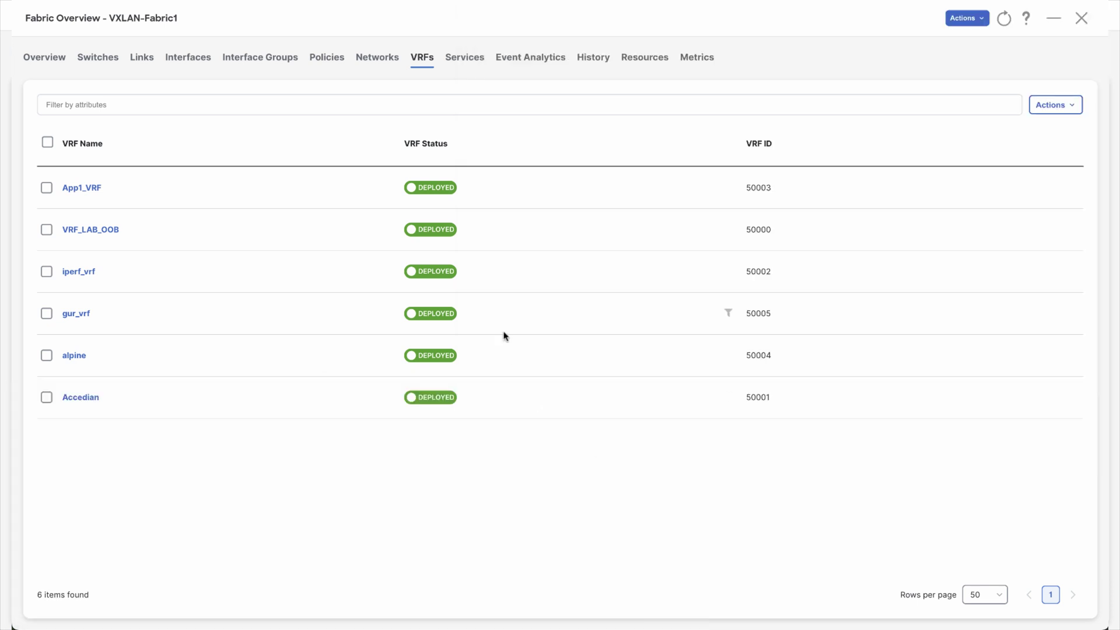
Refresh VXLAN-Fabric1's VRFs to show NaC-VRF01, then open NaC-Net01 from the Networks tab
{"action": "left_click", "coordinate": [1004, 19]}
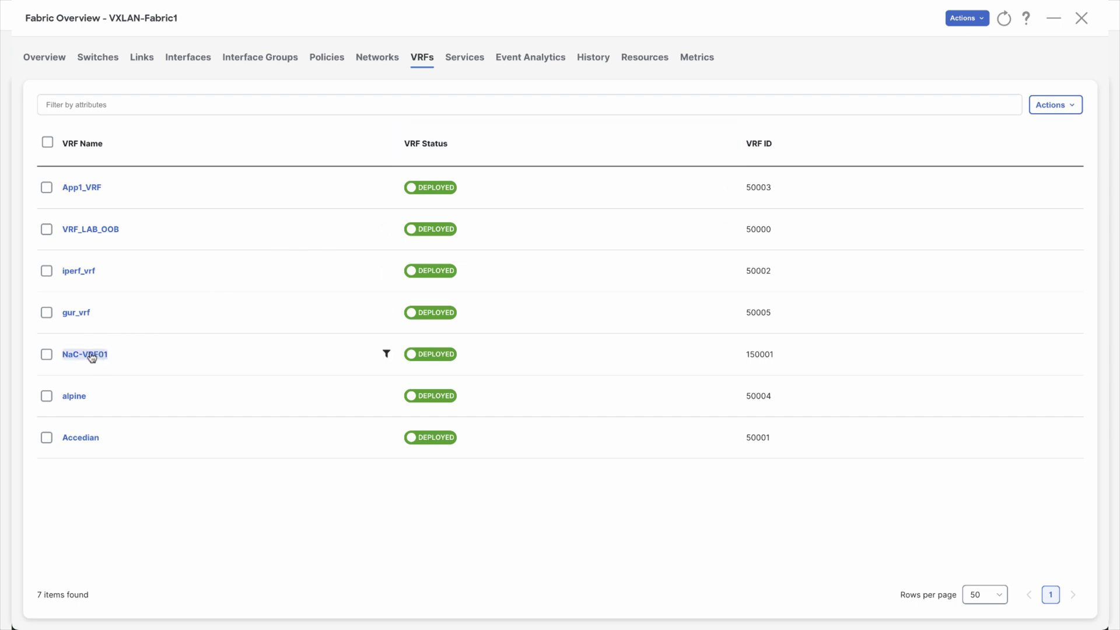
{"action": "left_click", "coordinate": [377, 57]}
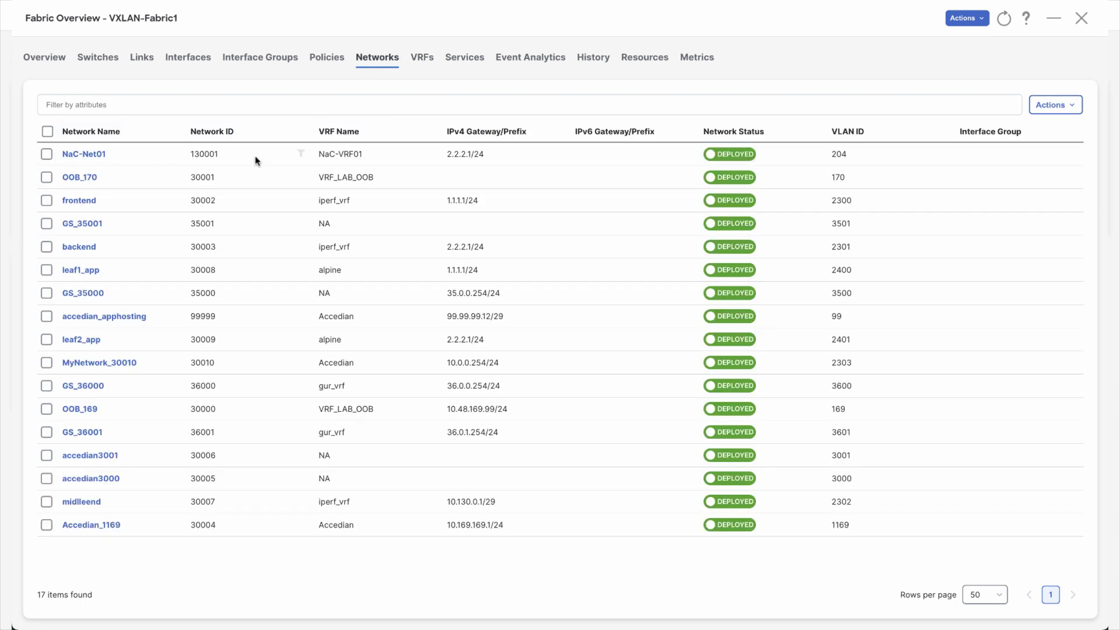
{"action": "left_click", "coordinate": [82, 155]}
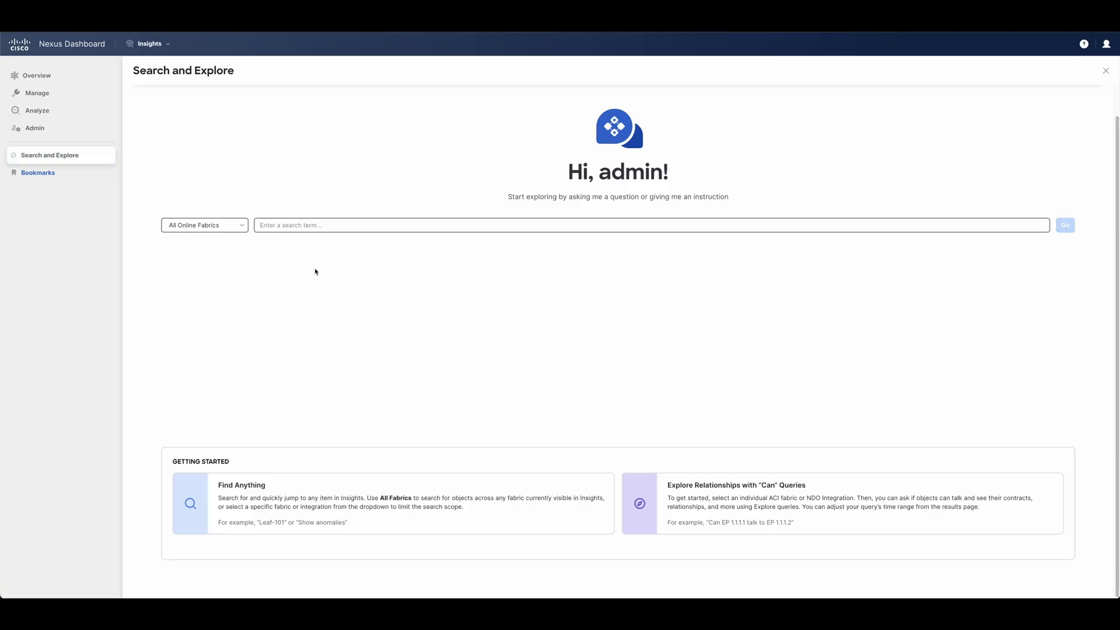
Search for 55.0.0.10 in Search and Explore and open its IP details
{"action": "left_click", "coordinate": [314, 227]}
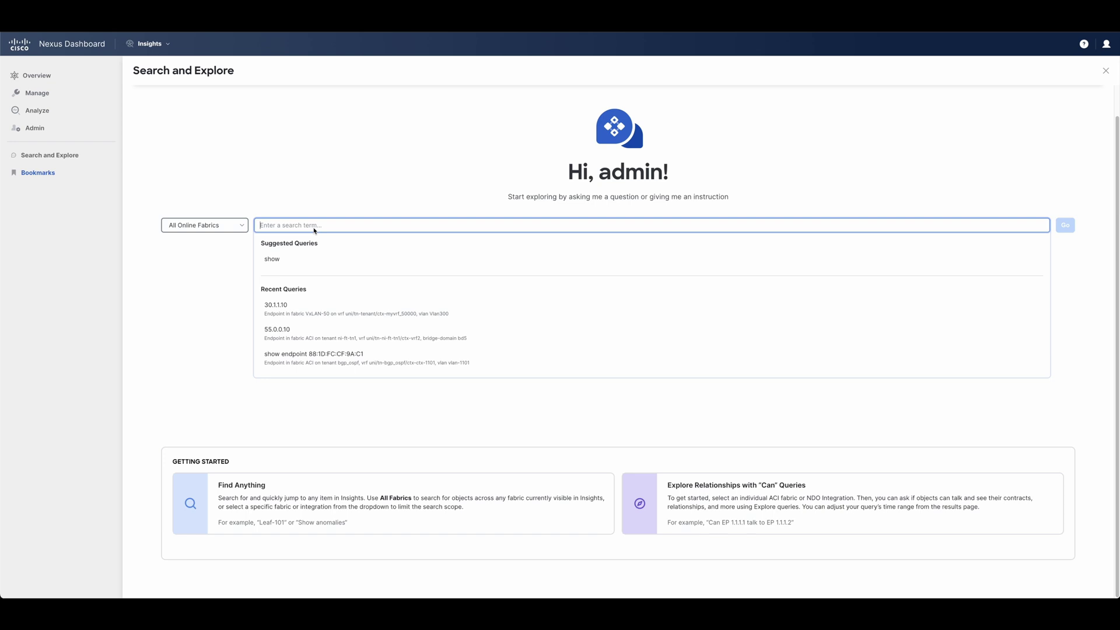
{"action": "type", "text": "55.0.0."}
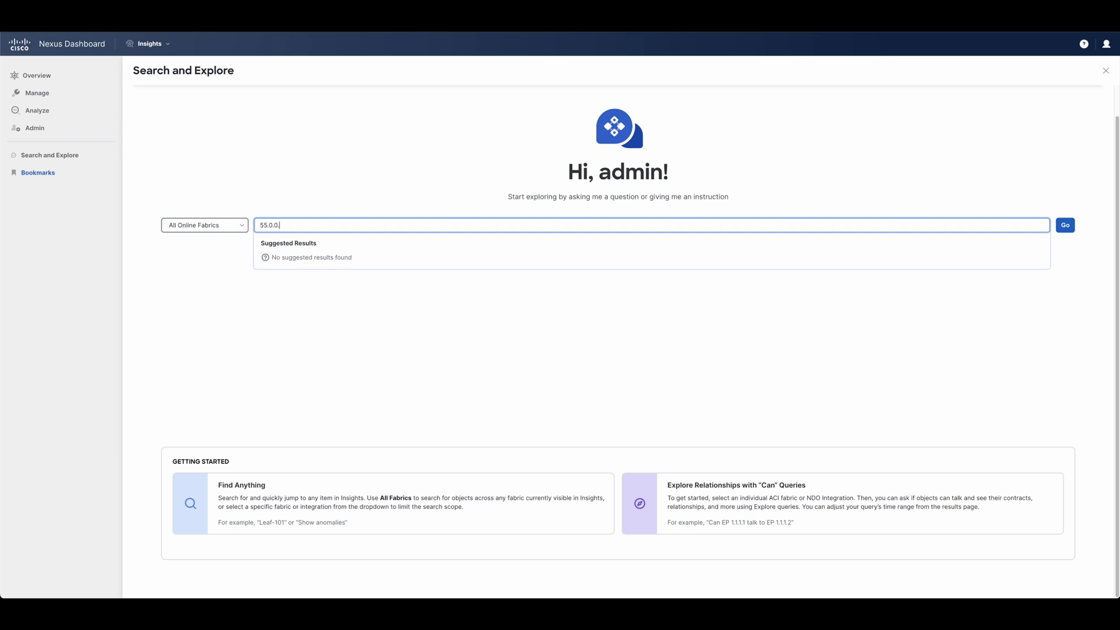
{"action": "type", "text": "10"}
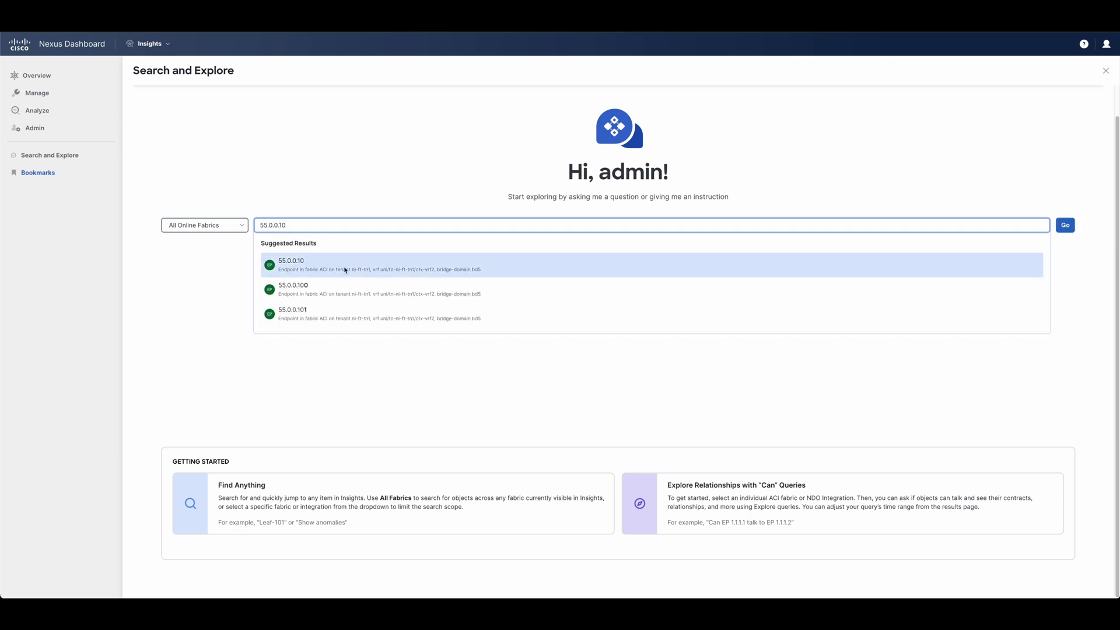
{"action": "left_click", "coordinate": [346, 270]}
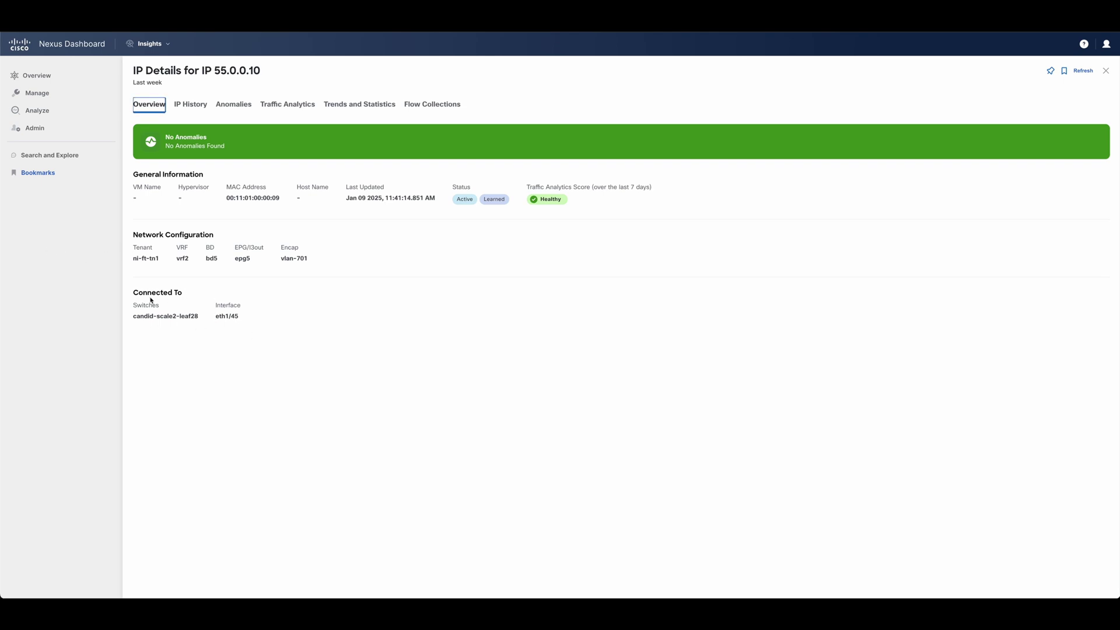
Review endpoint 55.0.0.10's Traffic Analytics, IP History and Overview tabs
{"action": "left_click", "coordinate": [286, 108]}
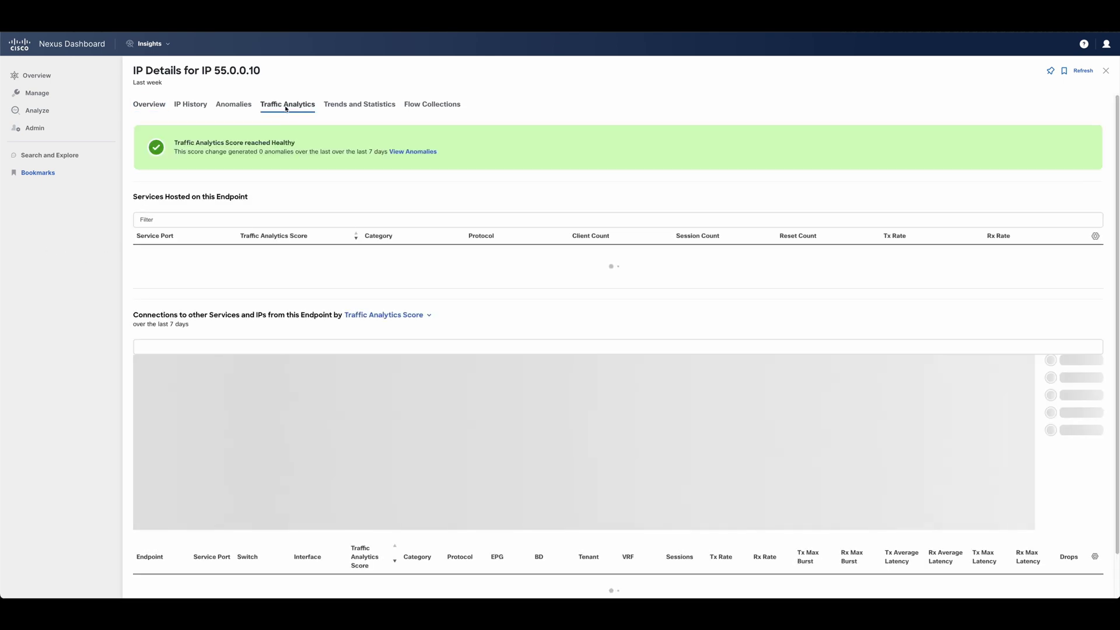
{"action": "scroll", "coordinate": [290, 291], "scroll_direction": "down", "scroll_amount": 1}
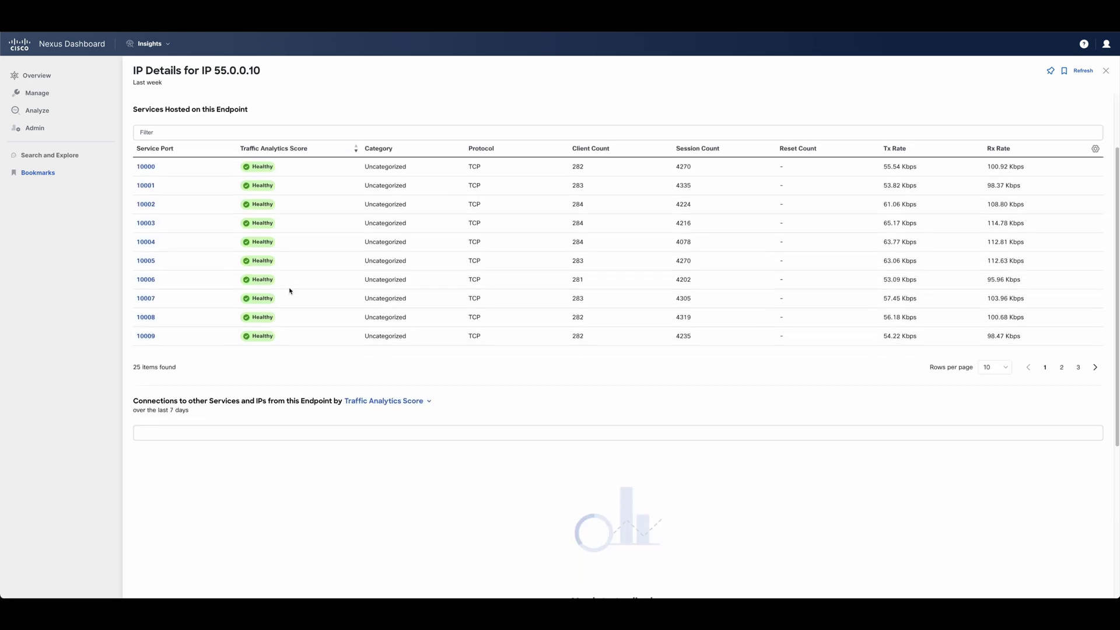
{"action": "scroll", "coordinate": [208, 282], "scroll_direction": "up", "scroll_amount": 3}
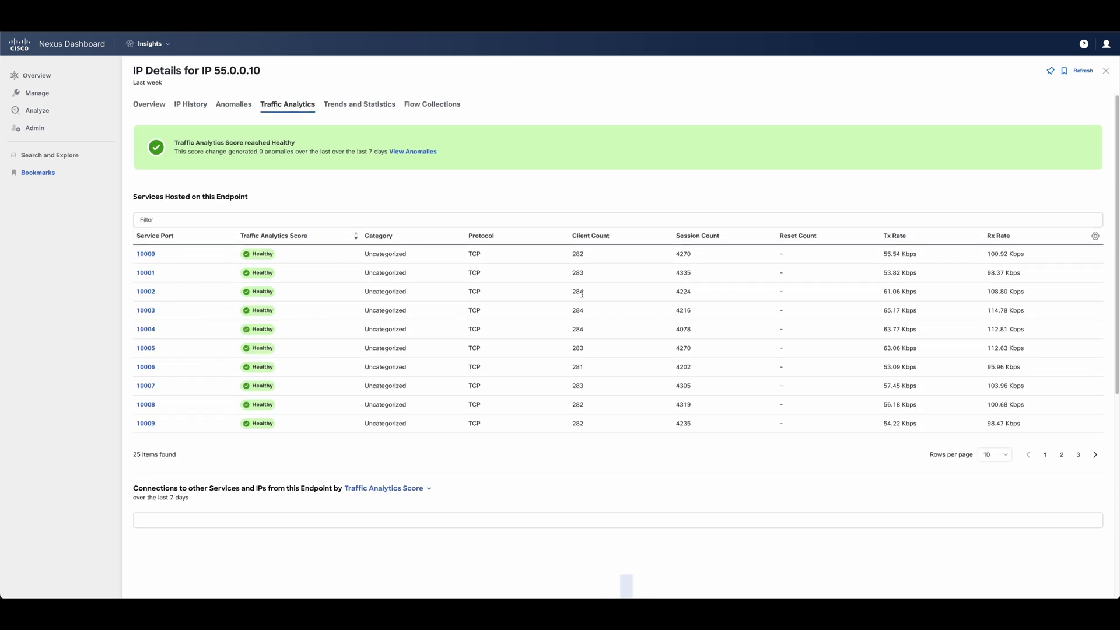
{"action": "left_click", "coordinate": [196, 106]}
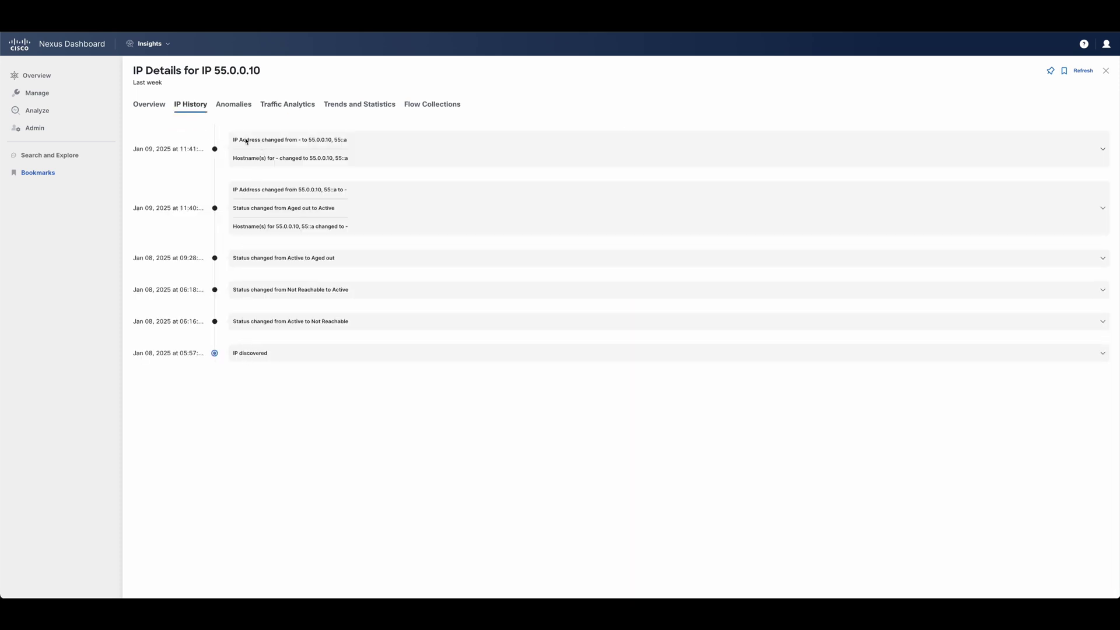
{"action": "left_click", "coordinate": [157, 106]}
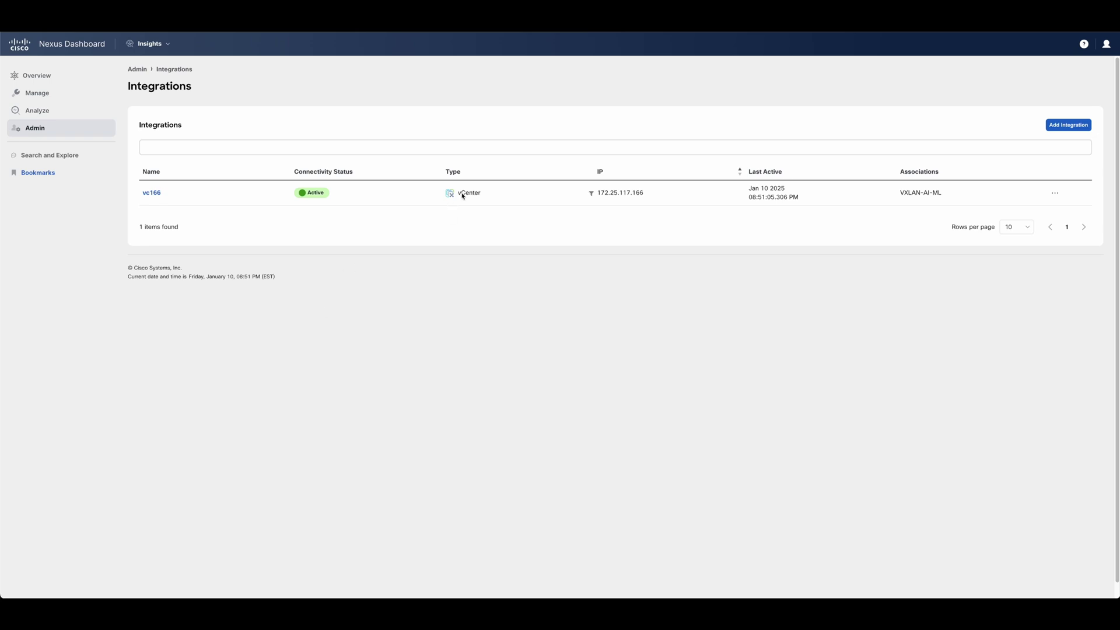
Open the vCenter vc166 integration and keep Top Virtual Machines ranked by CPU
{"action": "left_click", "coordinate": [153, 193]}
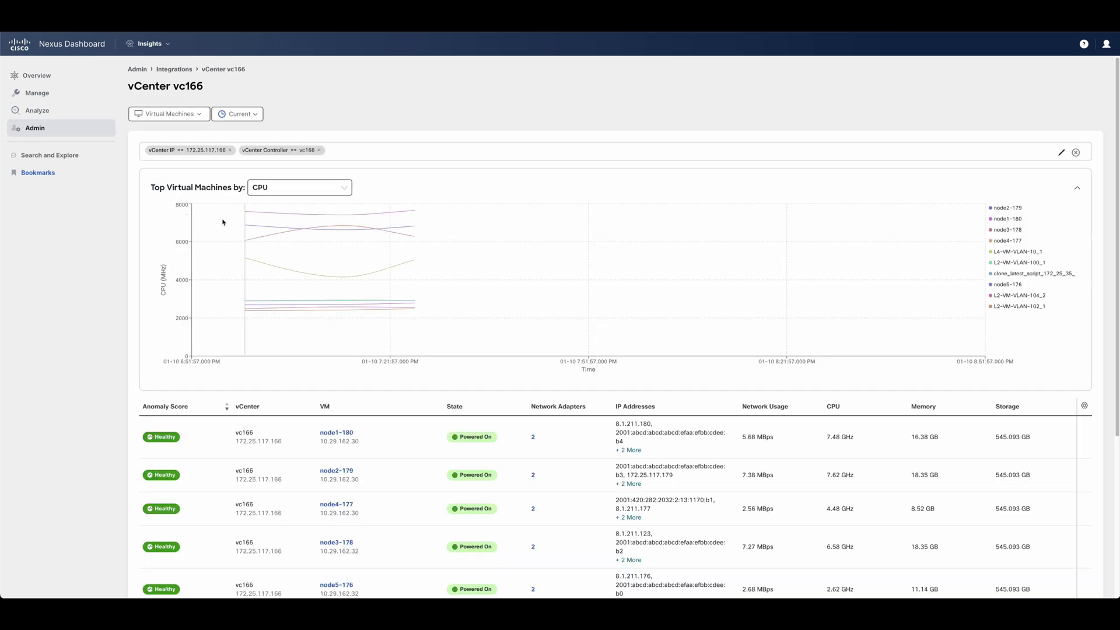
{"action": "left_click", "coordinate": [295, 187]}
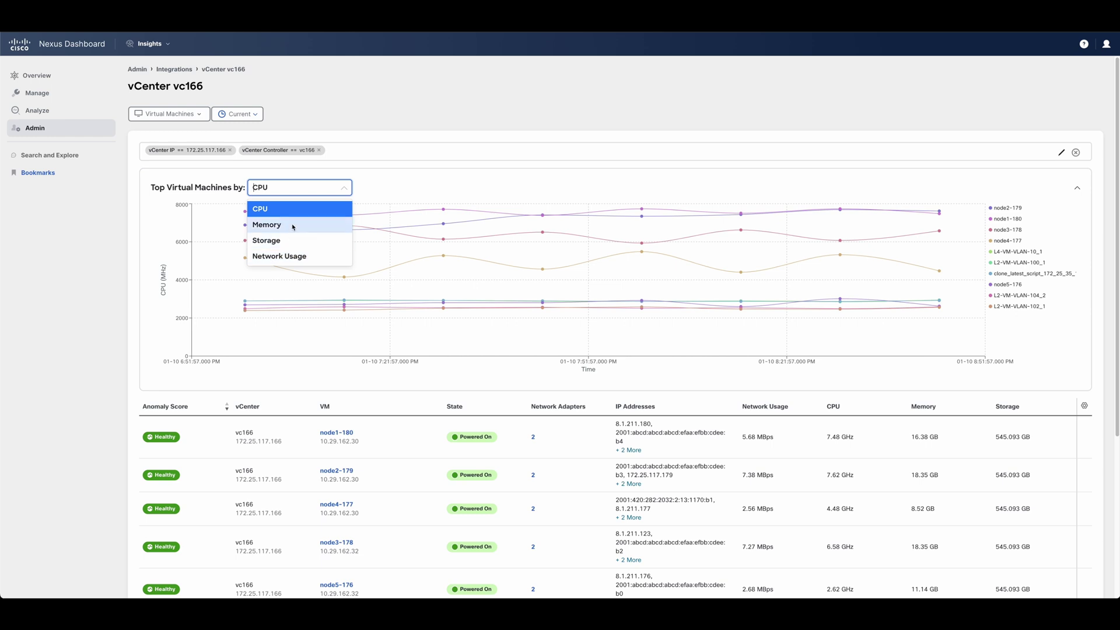
{"action": "left_click", "coordinate": [123, 270]}
Scroll through the VM inventory table and open node1-180's details
{"action": "scroll", "coordinate": [128, 335], "scroll_direction": "down", "scroll_amount": 2}
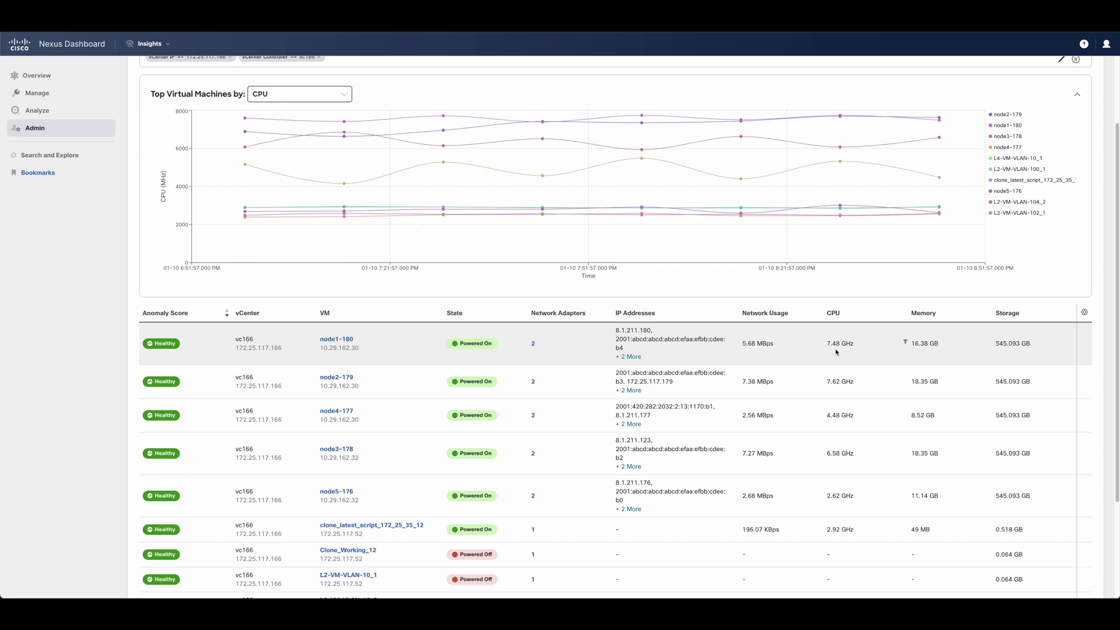
{"action": "scroll", "coordinate": [835, 352], "scroll_direction": "down", "scroll_amount": 3}
{"action": "scroll", "coordinate": [822, 395], "scroll_direction": "up", "scroll_amount": 4}
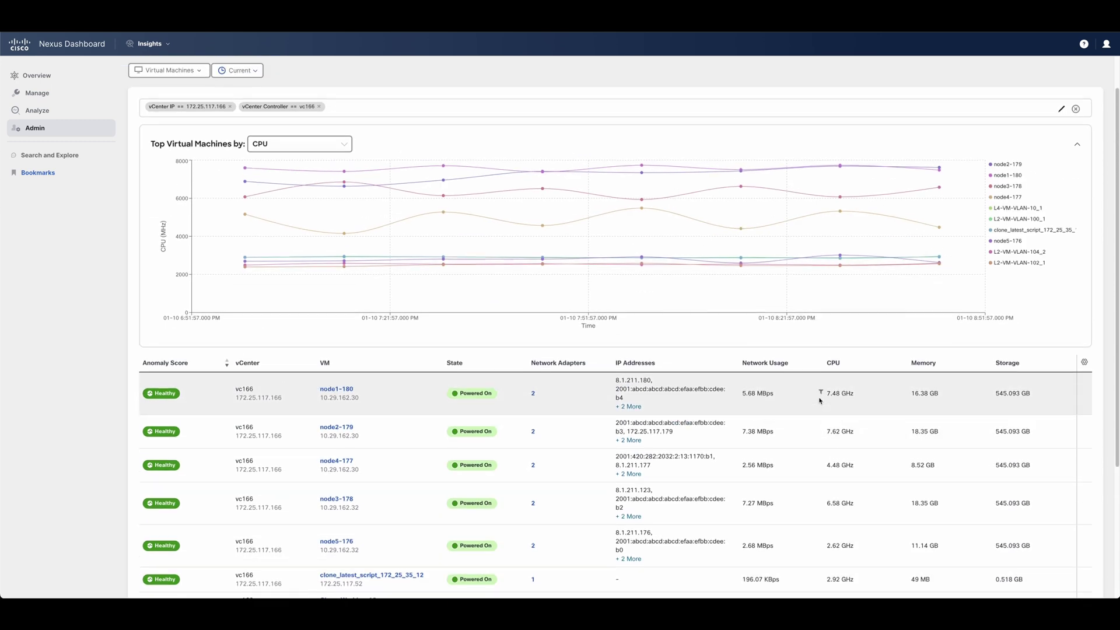
{"action": "scroll", "coordinate": [819, 400], "scroll_direction": "up", "scroll_amount": 1}
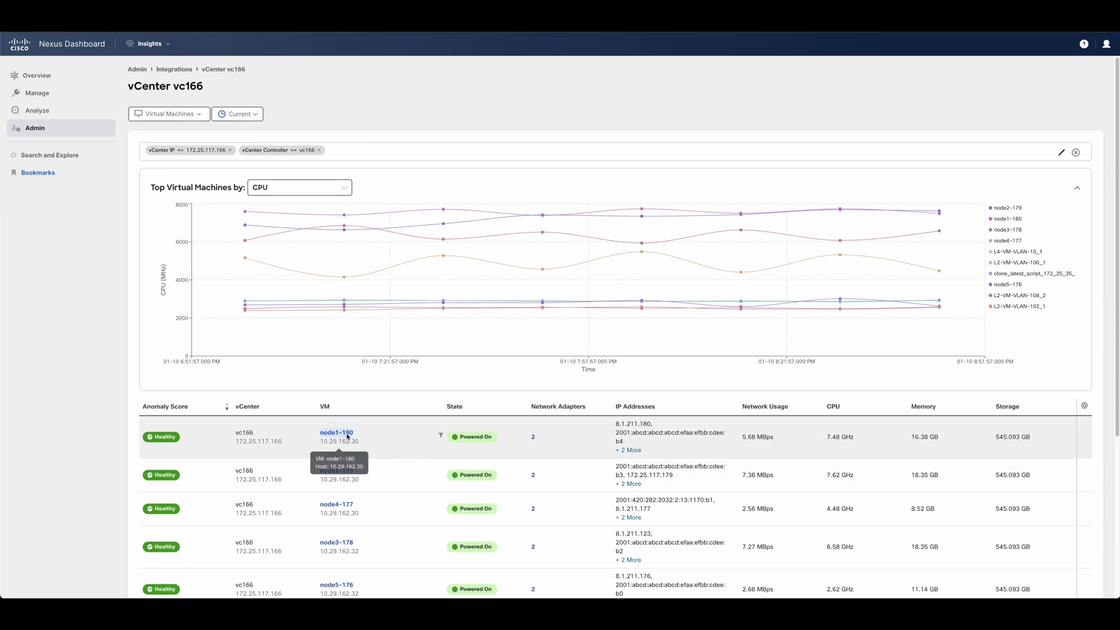
{"action": "left_click", "coordinate": [344, 434]}
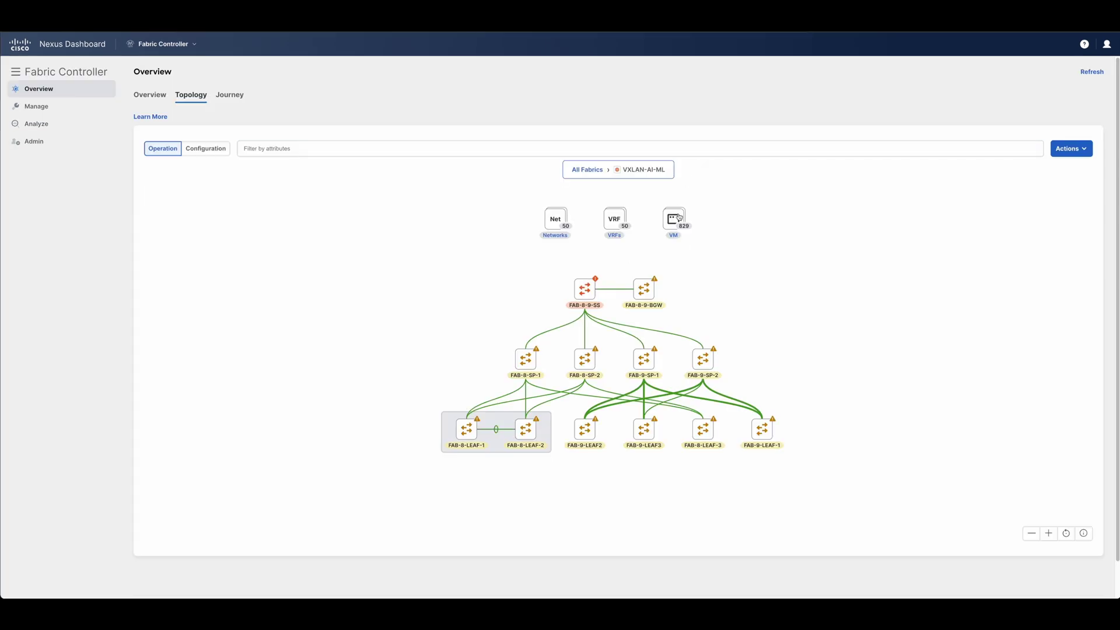
Trace L2-VM-VLAN-10_1 in the VXLAN-AI-ML topology through vSwitch3 and ESX to FAB-9-LEAF-1
{"action": "mouse_move", "coordinate": [678, 218]}
{"action": "left_click", "coordinate": [717, 220]}
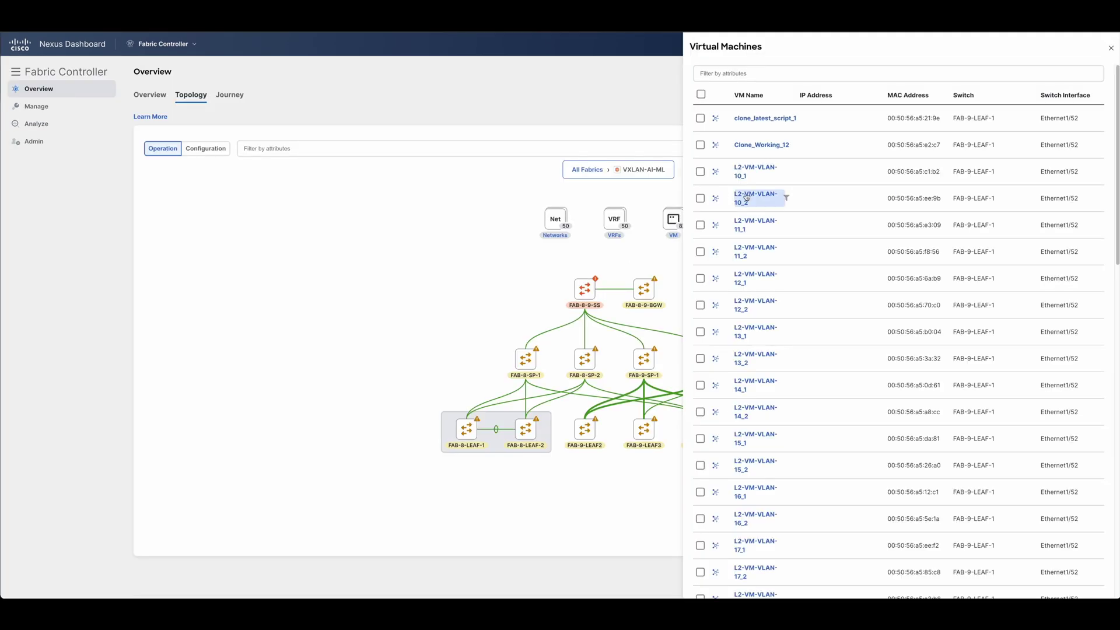
{"action": "left_click", "coordinate": [717, 174]}
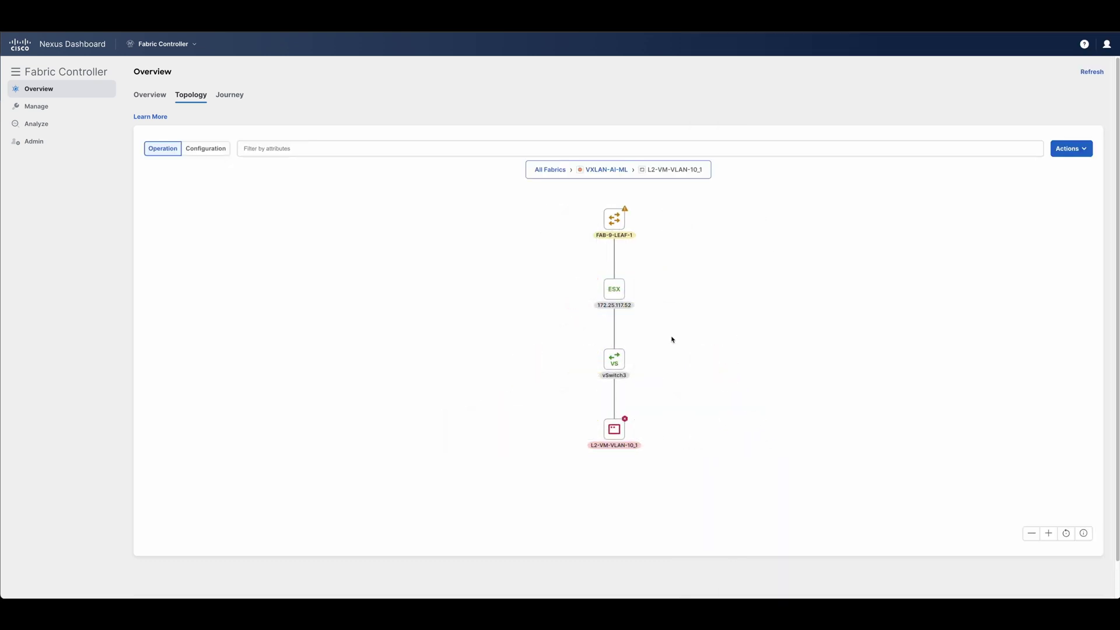
{"action": "mouse_move", "coordinate": [616, 430]}
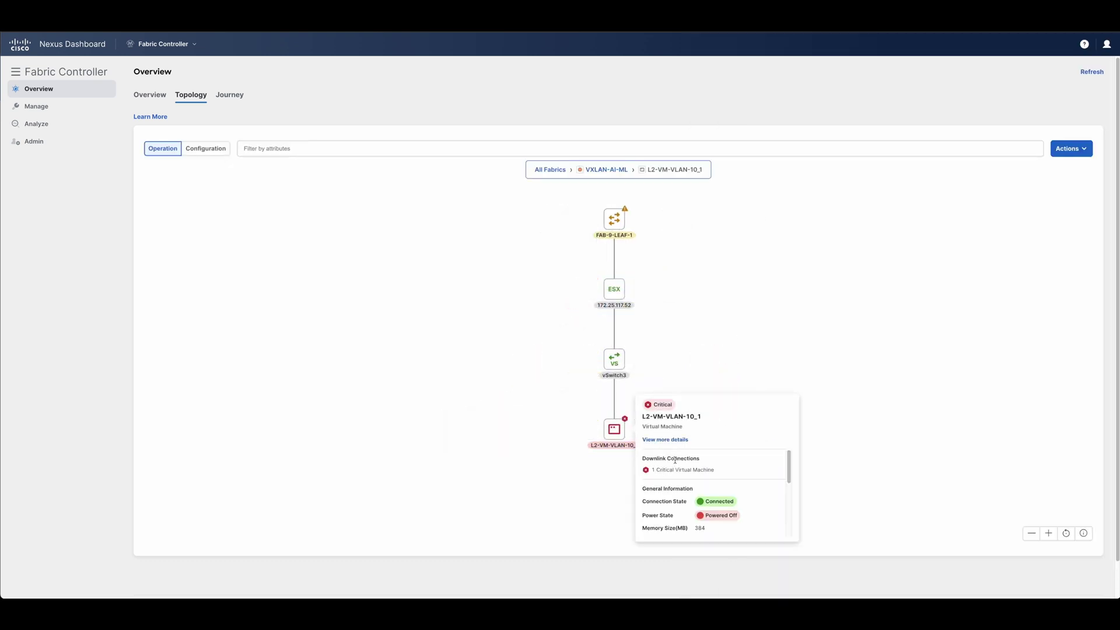
{"action": "scroll", "coordinate": [675, 461], "scroll_direction": "down", "scroll_amount": 6}
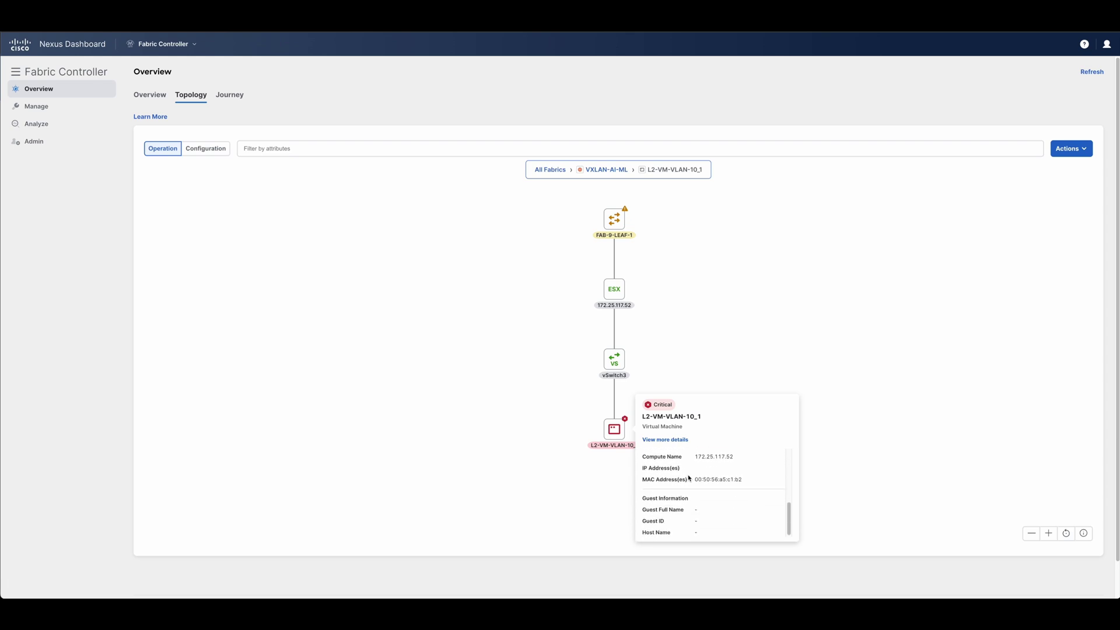
{"action": "mouse_move", "coordinate": [619, 362]}
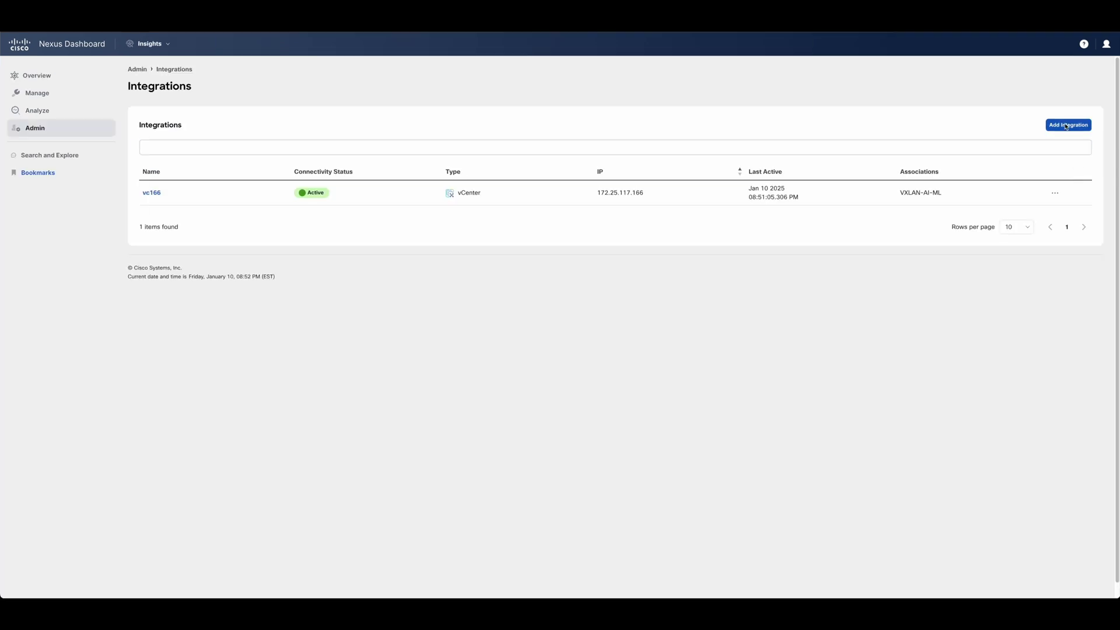
Start a new integration and compare the Panduit PDU and AppDynamics integration types
{"action": "left_click", "coordinate": [1065, 126]}
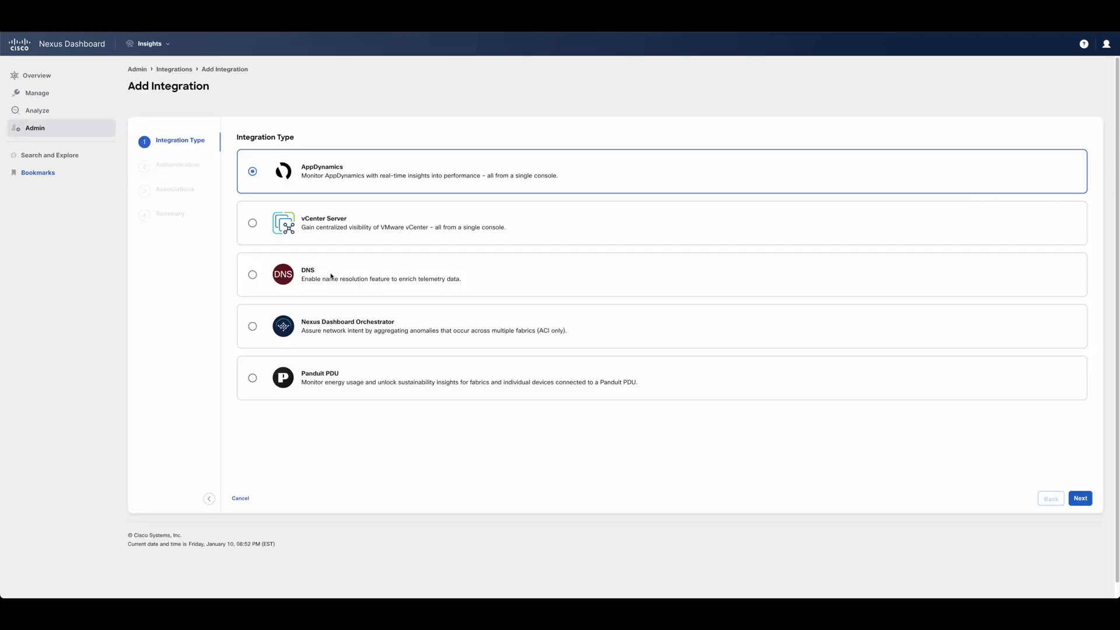
{"action": "left_click", "coordinate": [350, 380]}
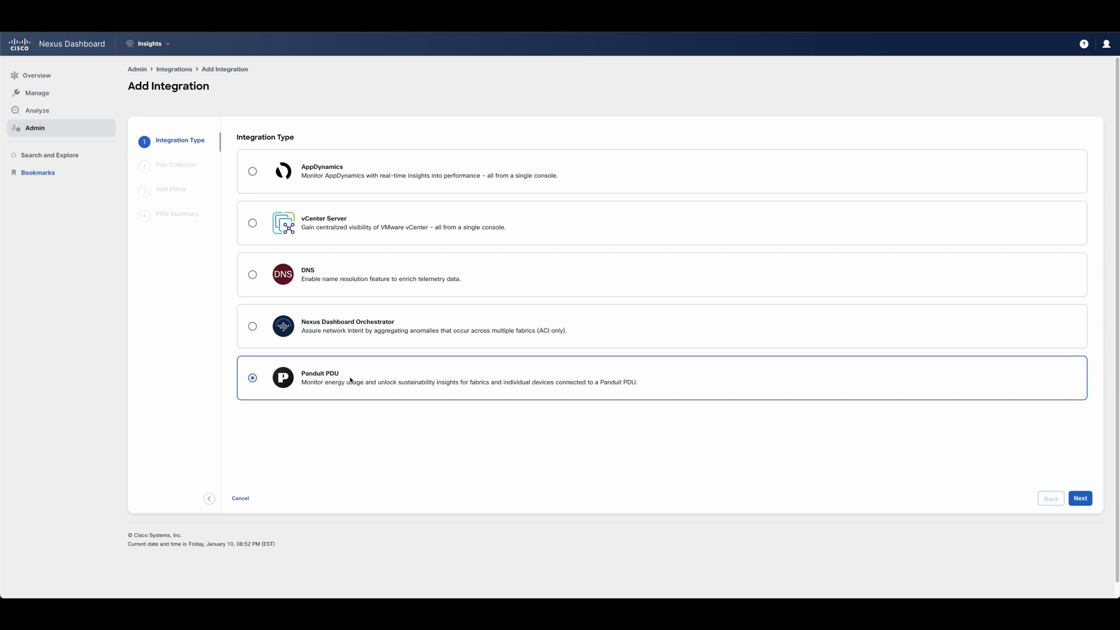
{"action": "left_click", "coordinate": [343, 177]}
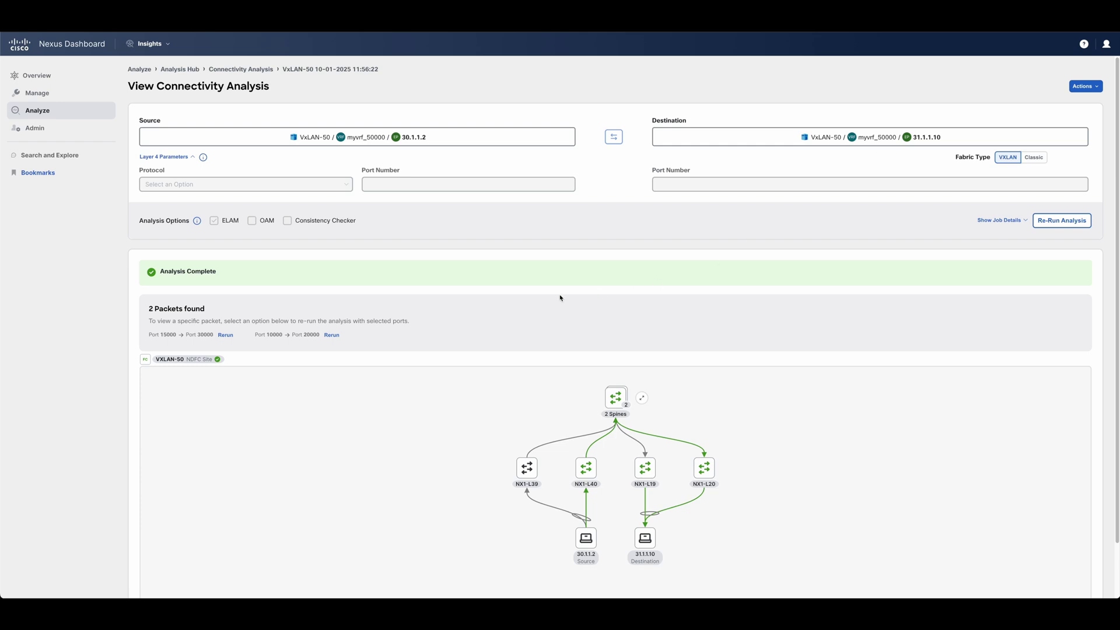
Expand 2 Spines into NX1-S1 and NX1-S2, then show leaf NX1-L40's connections
{"action": "scroll", "coordinate": [554, 435], "scroll_direction": "down", "scroll_amount": 2}
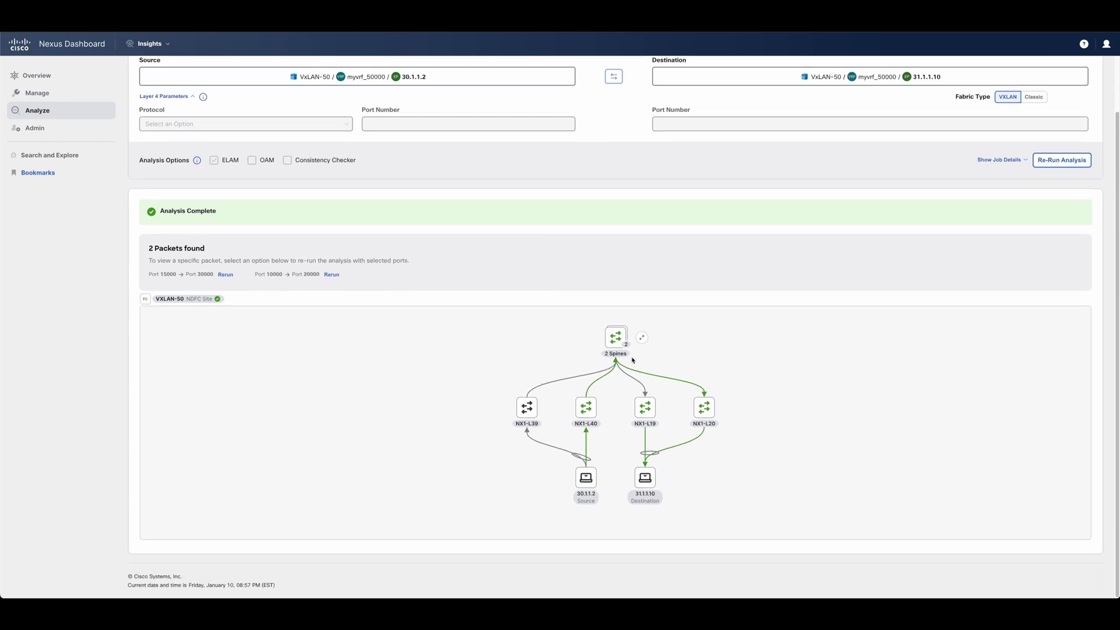
{"action": "left_click", "coordinate": [642, 337]}
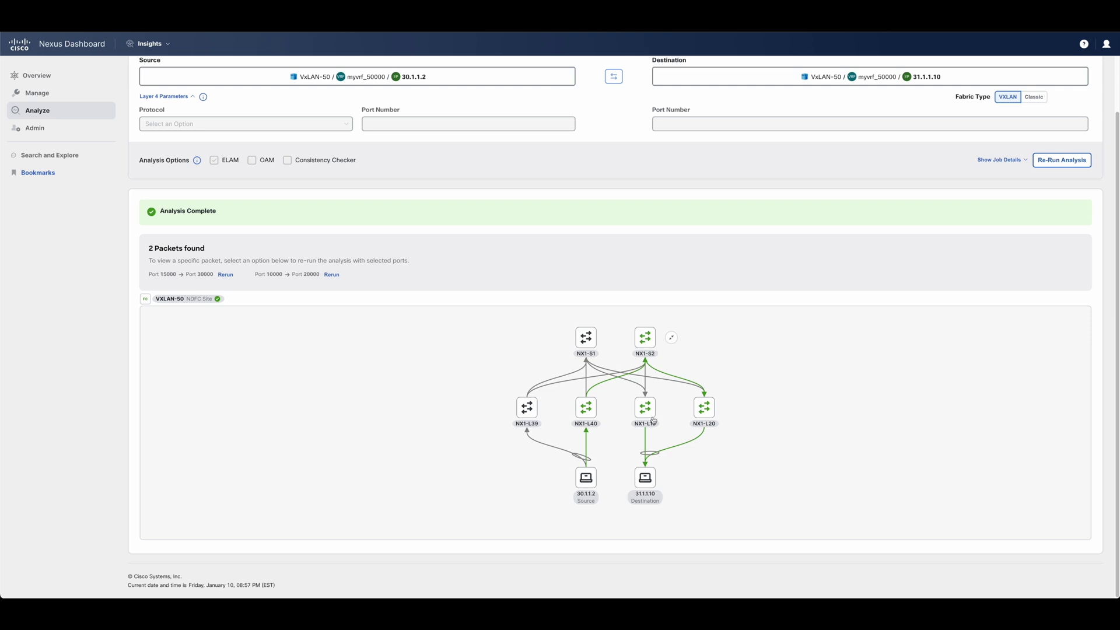
{"action": "left_click", "coordinate": [586, 407]}
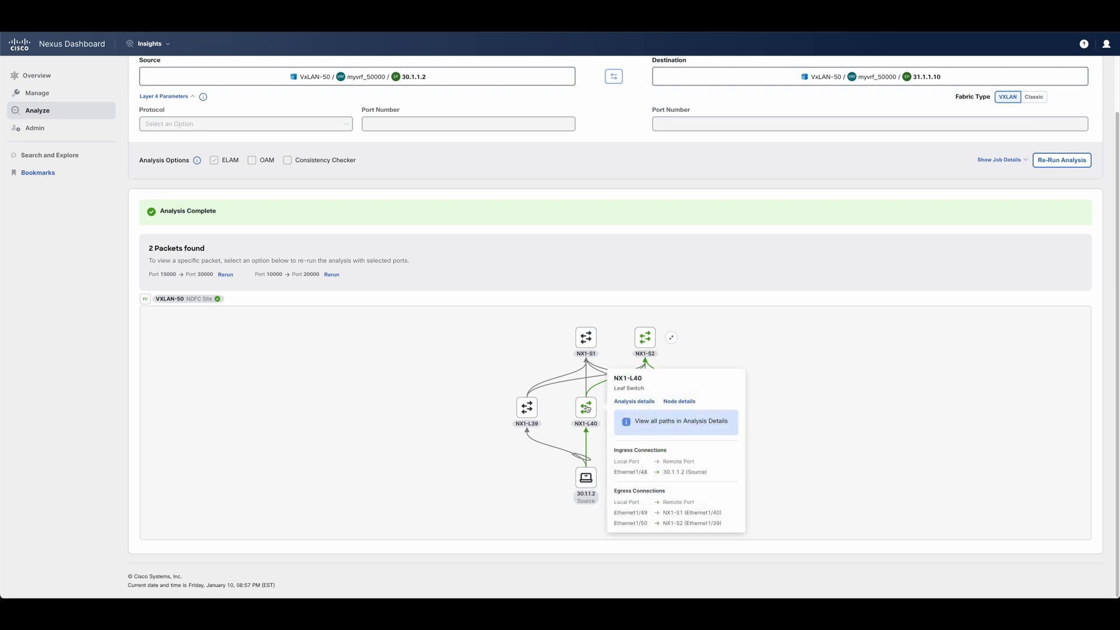
Open NX1-L40's full analysis details and review its Data Plane results
{"action": "left_click", "coordinate": [641, 402]}
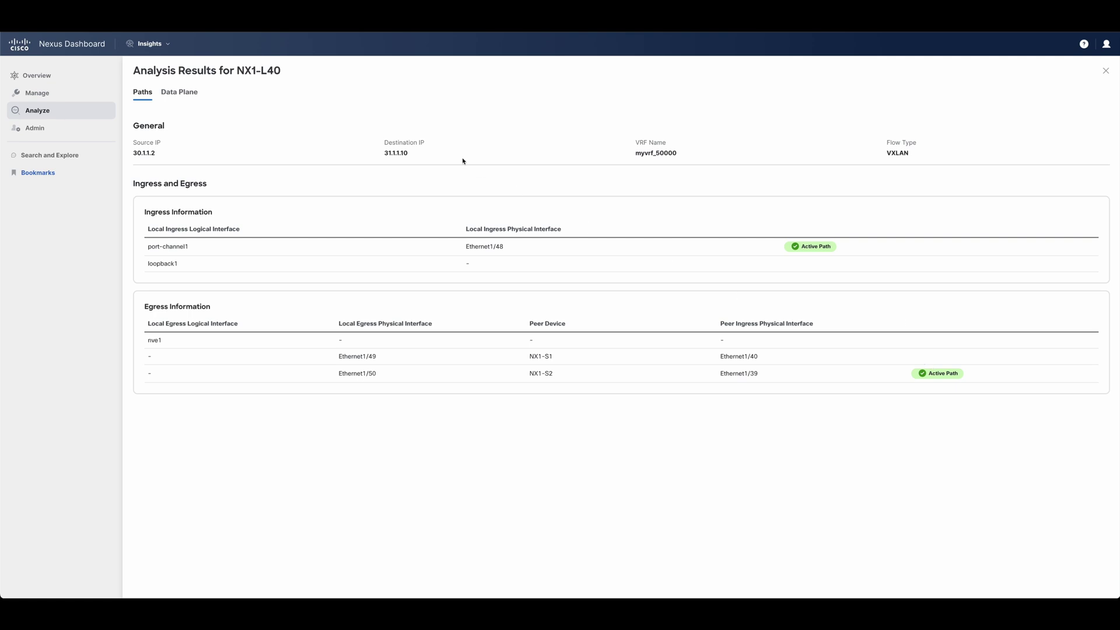
{"action": "left_click", "coordinate": [185, 92]}
{"action": "scroll", "coordinate": [265, 214], "scroll_direction": "down", "scroll_amount": 3}
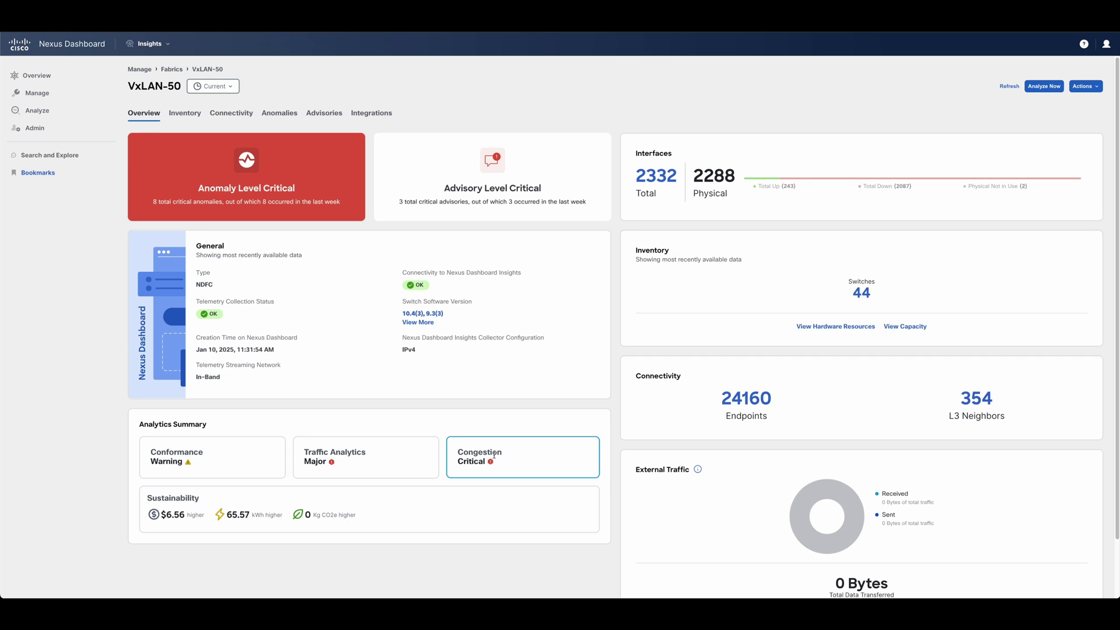
Open VxLAN-50's full Traffic Analytics page and scroll to the service chart and endpoint table
{"action": "left_click", "coordinate": [355, 452]}
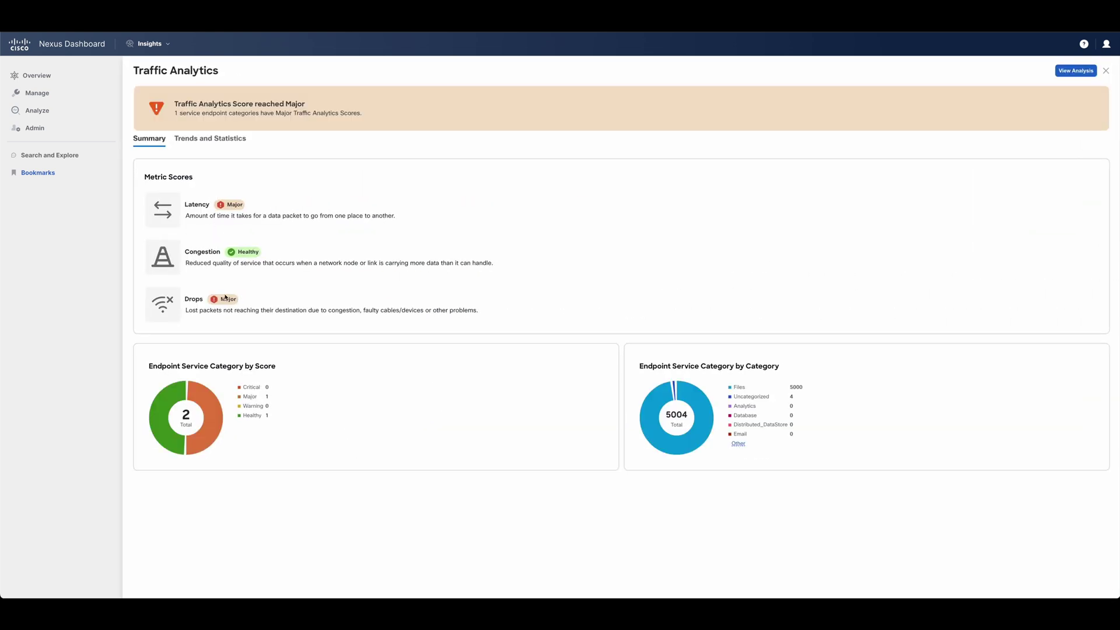
{"action": "left_click", "coordinate": [1075, 71]}
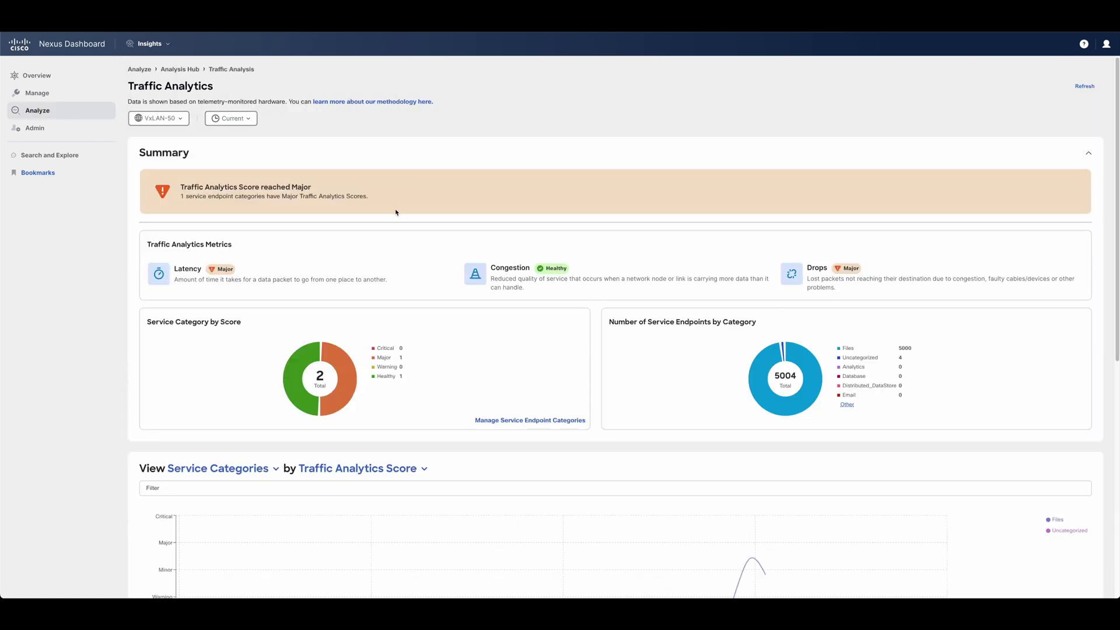
{"action": "scroll", "coordinate": [397, 212], "scroll_direction": "down", "scroll_amount": 1}
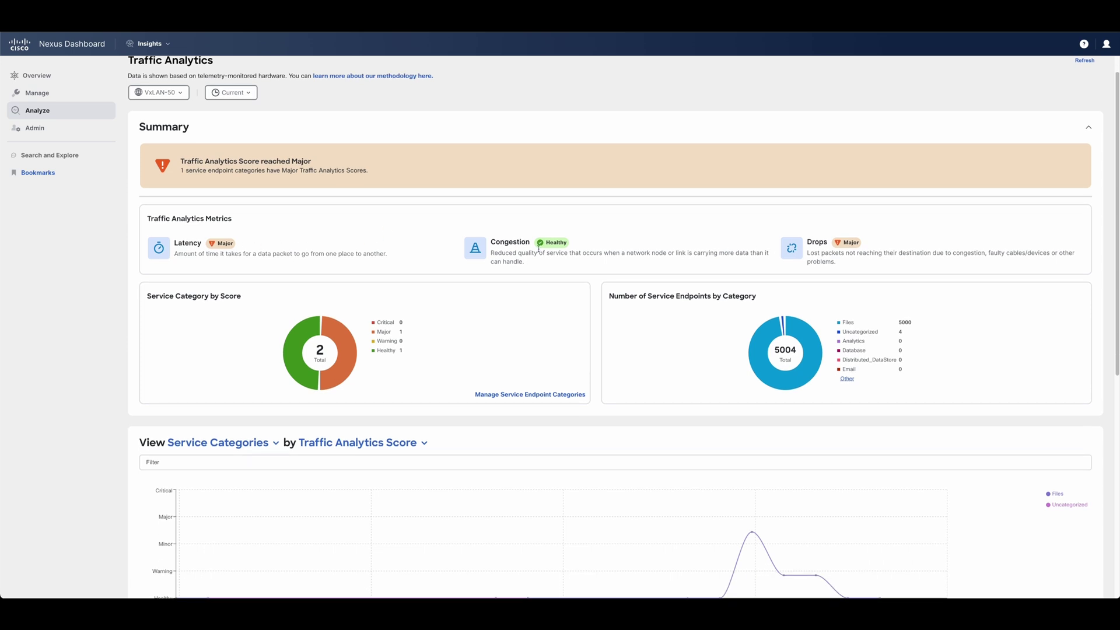
{"action": "scroll", "coordinate": [285, 248], "scroll_direction": "down", "scroll_amount": 6}
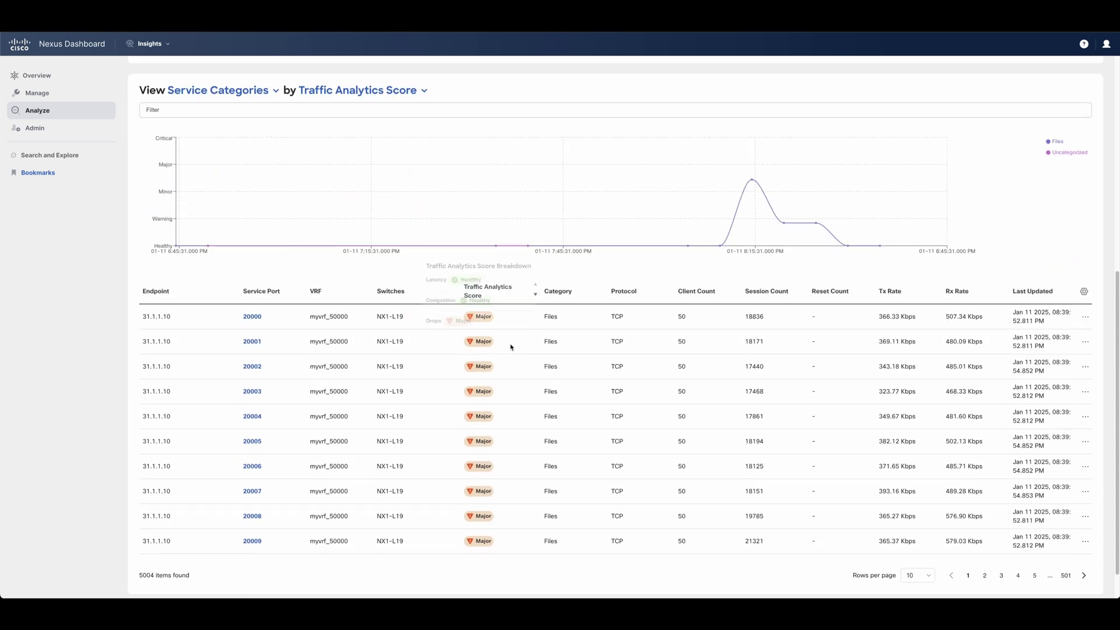
Open Service Details for 31.1.1.10:20000 and inspect top clients rated Major for buffer drops
{"action": "left_click", "coordinate": [251, 317]}
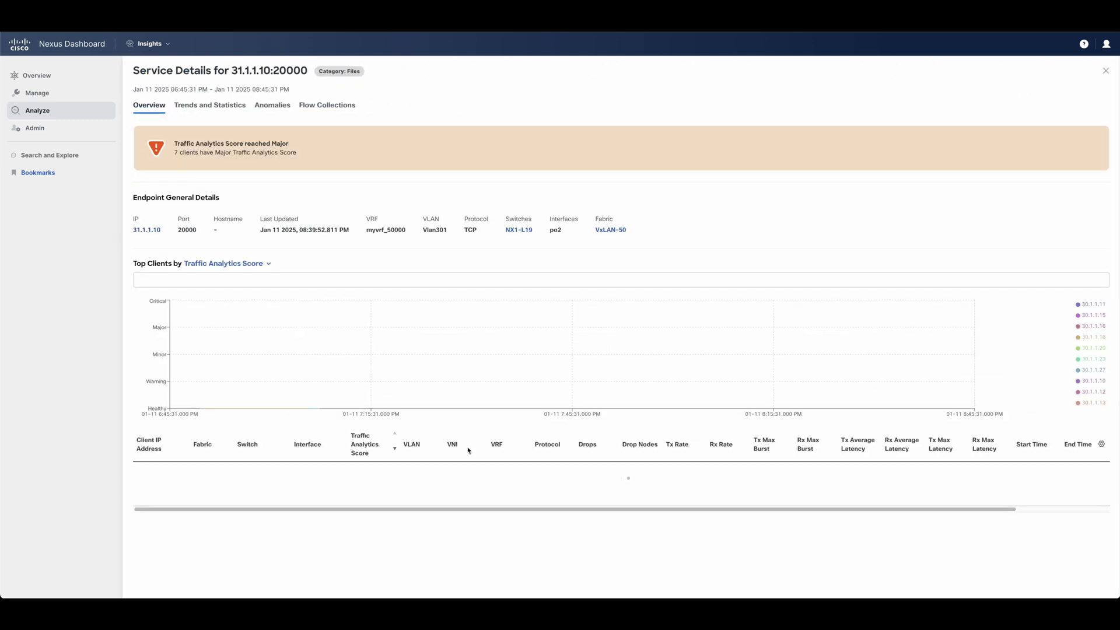
{"action": "scroll", "coordinate": [464, 444], "scroll_direction": "down", "scroll_amount": 2}
{"action": "mouse_move", "coordinate": [372, 350]}
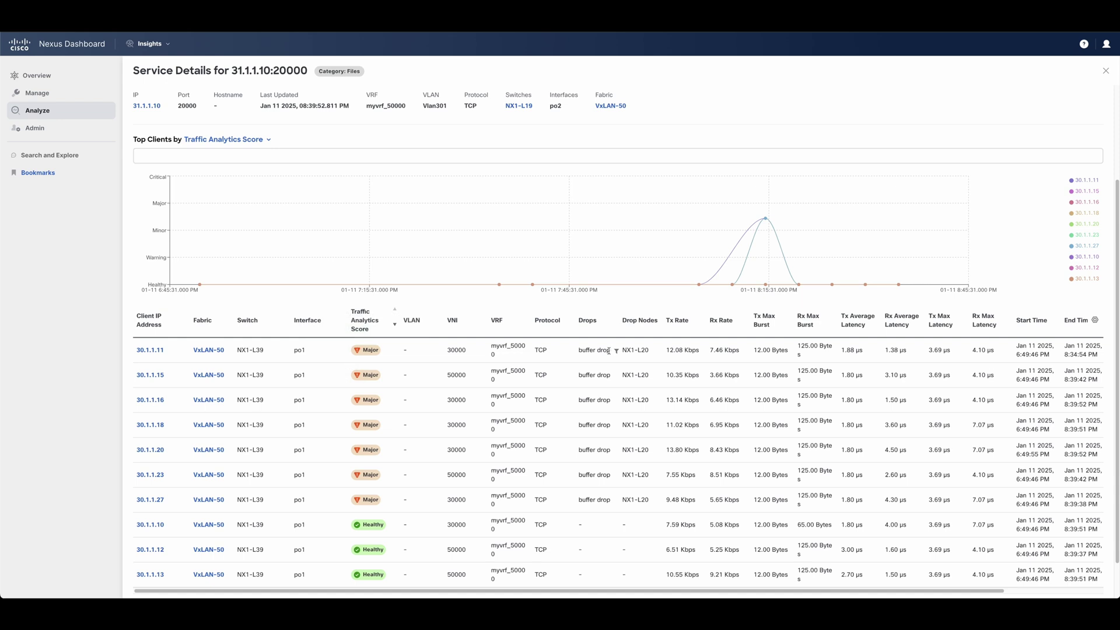
{"action": "left_click_drag", "start_coordinate": [611, 350], "coordinate": [579, 349]}
{"action": "left_click", "coordinate": [574, 354]}
Scroll the client table right and view flow collections for a client flow
{"action": "left_click_drag", "start_coordinate": [537, 592], "coordinate": [687, 593]}
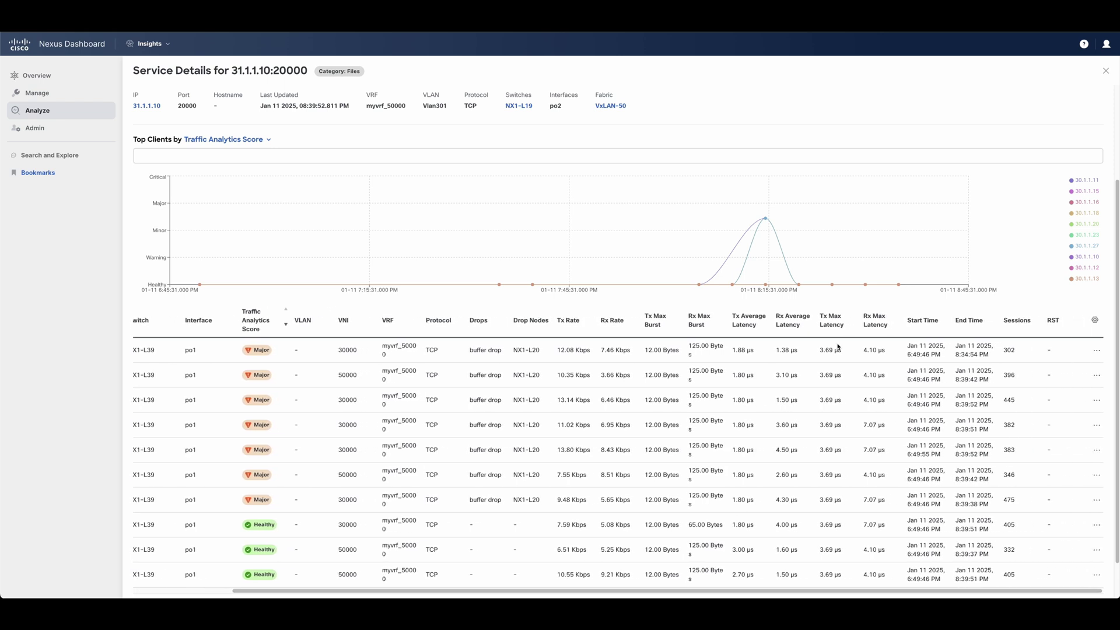
{"action": "left_click", "coordinate": [1095, 351]}
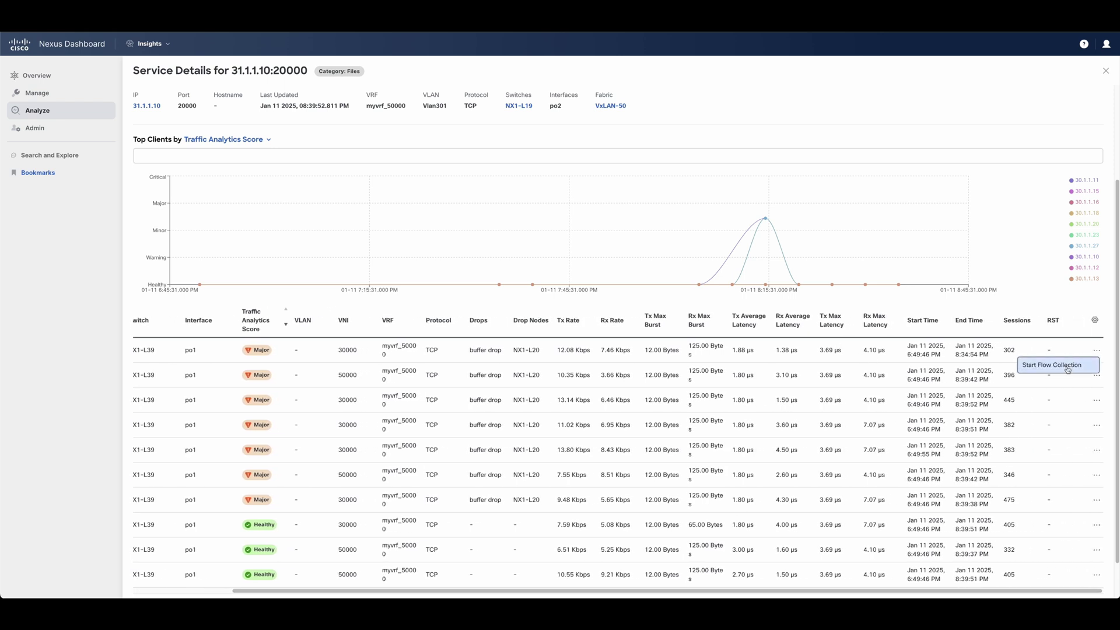
{"action": "left_click", "coordinate": [1073, 365]}
Open the first flow record from 31.1.1.10 to 30.1.1.10, marking packet drop indicator 732
{"action": "left_click", "coordinate": [1051, 175]}
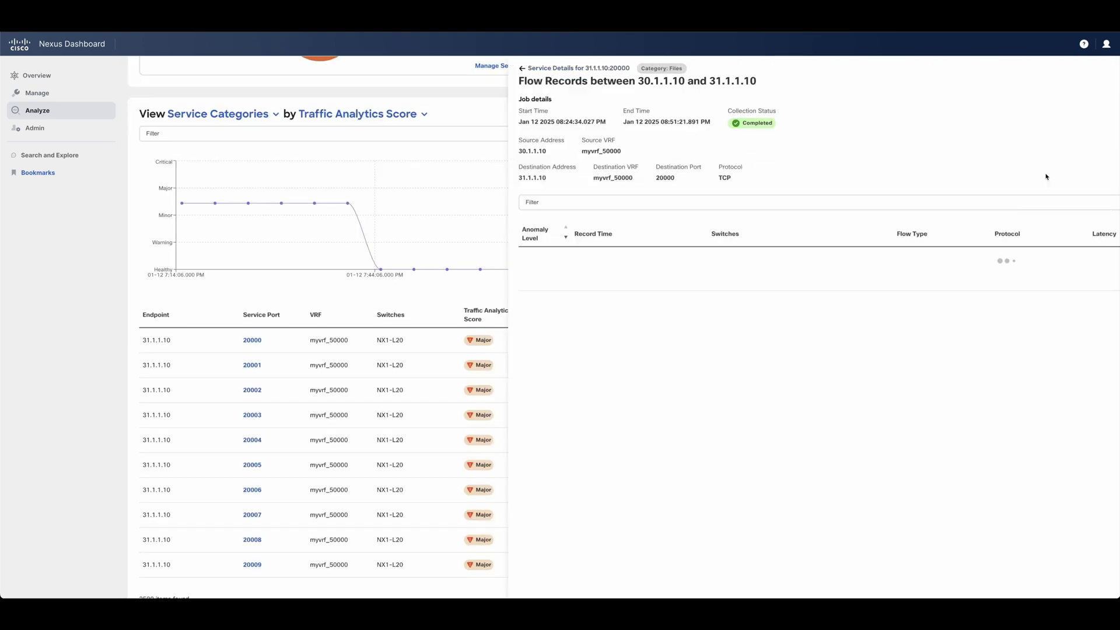
{"action": "left_click", "coordinate": [213, 259]}
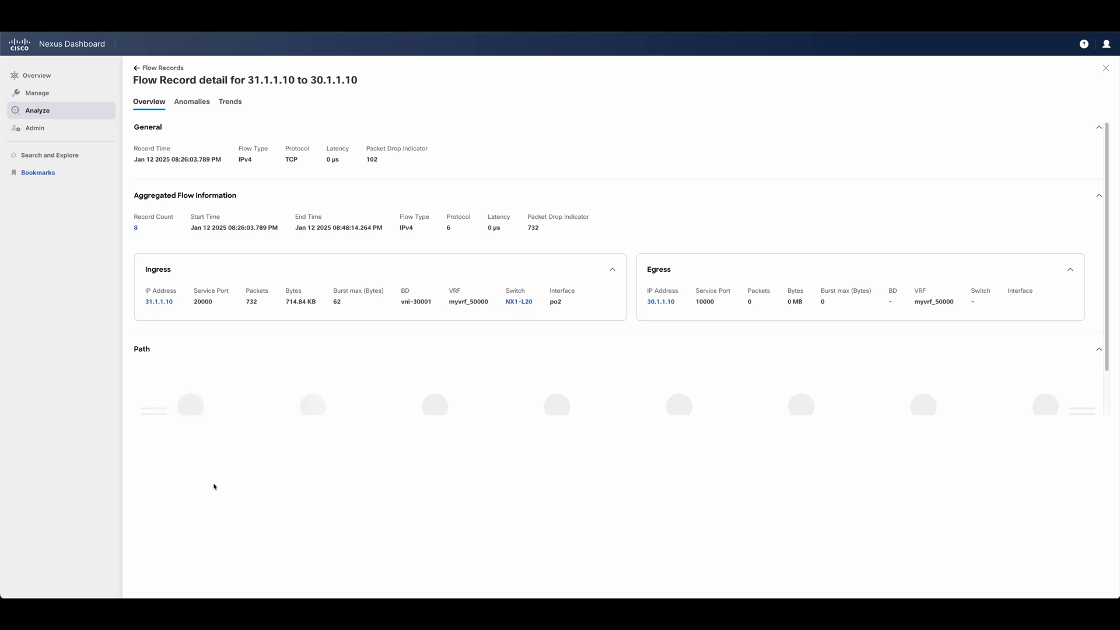
{"action": "double_click", "coordinate": [532, 227]}
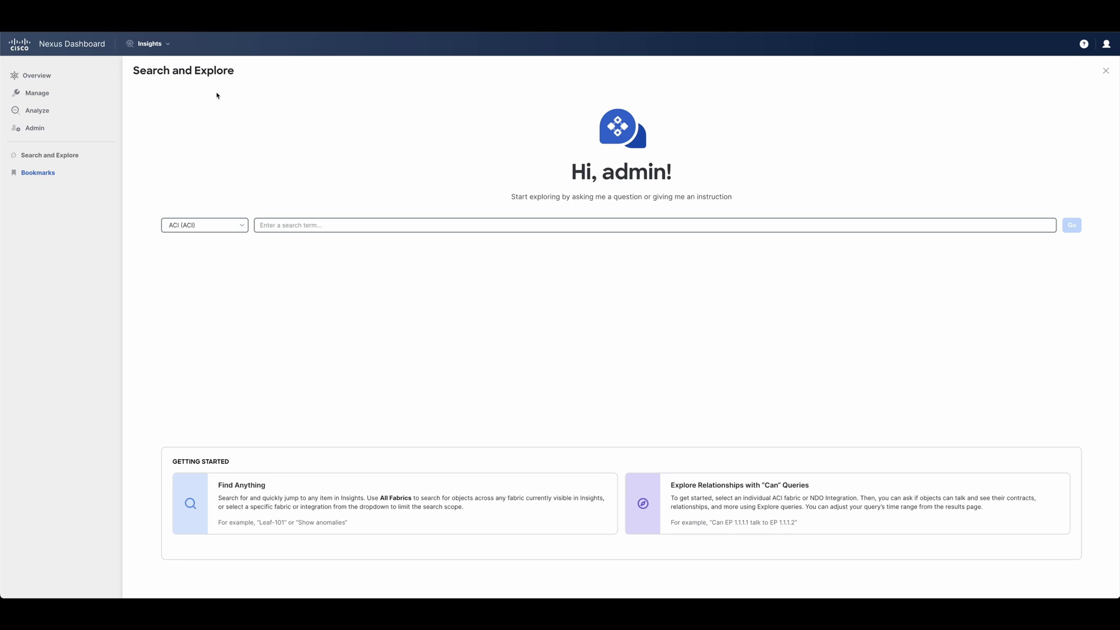
Rerun the recent query asking whether 54.0.0.10/32 can talk to 55.0.0.10/32
{"action": "left_click", "coordinate": [280, 225]}
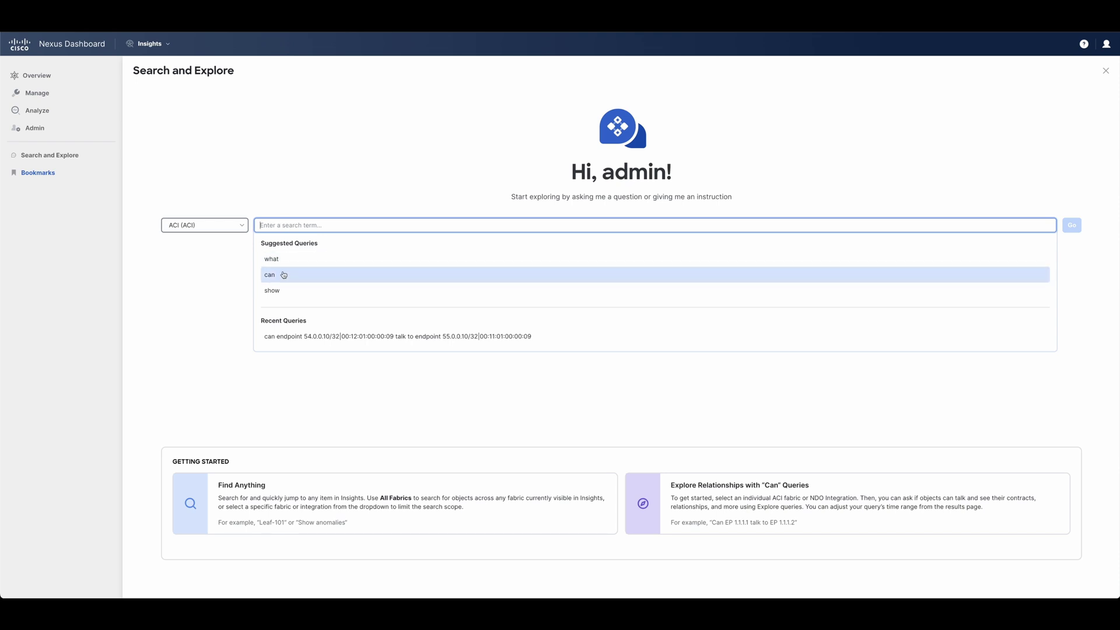
{"action": "key", "text": "Down"}
{"action": "key", "text": "Down"}
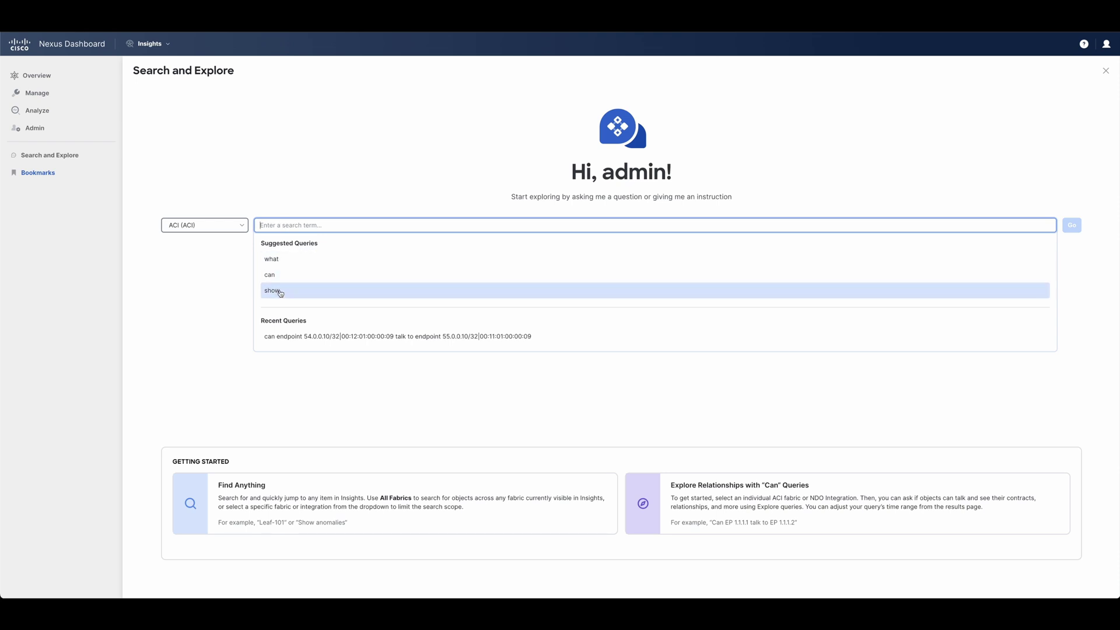
{"action": "key", "text": "Up"}
{"action": "key", "text": "Up"}
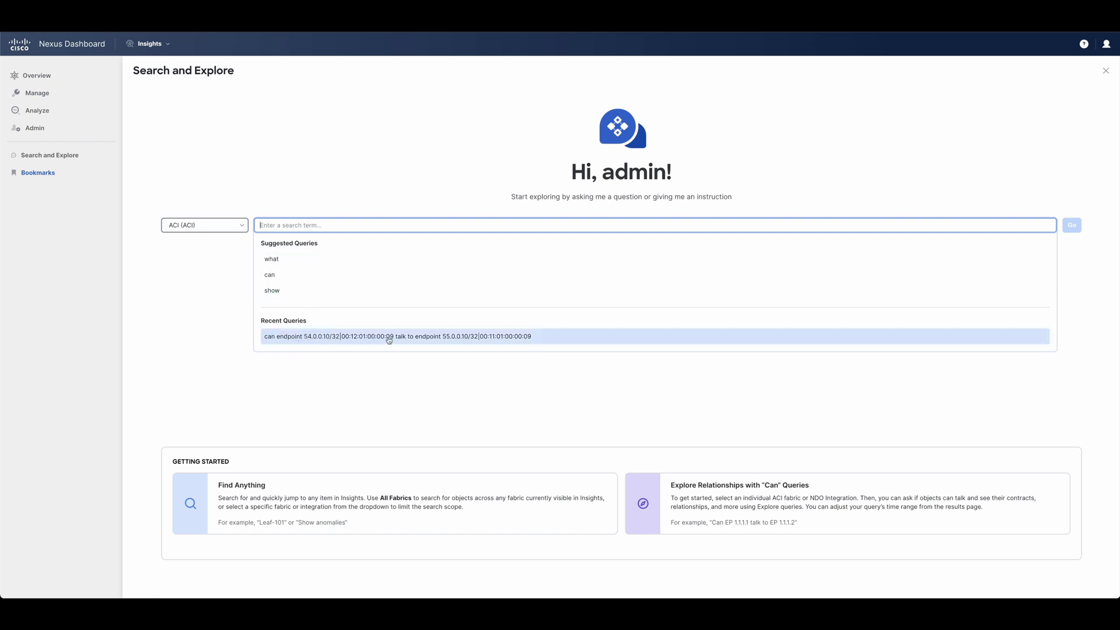
{"action": "left_click", "coordinate": [512, 338]}
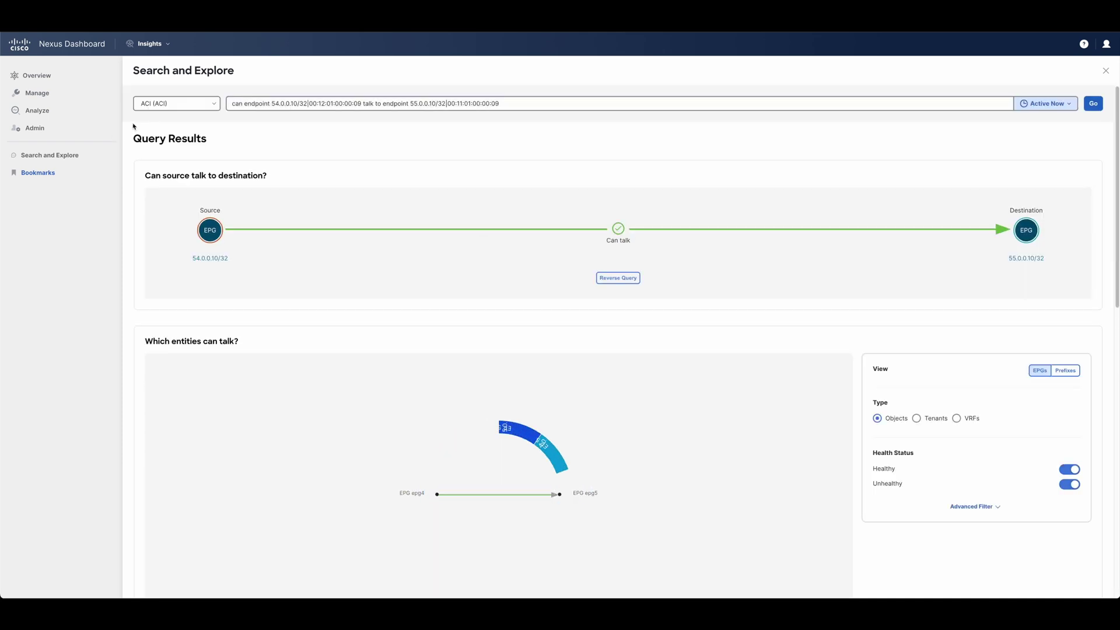
Scroll through the Connectivity and Policy results of the endpoint query
{"action": "scroll", "coordinate": [663, 272], "scroll_direction": "down", "scroll_amount": 9}
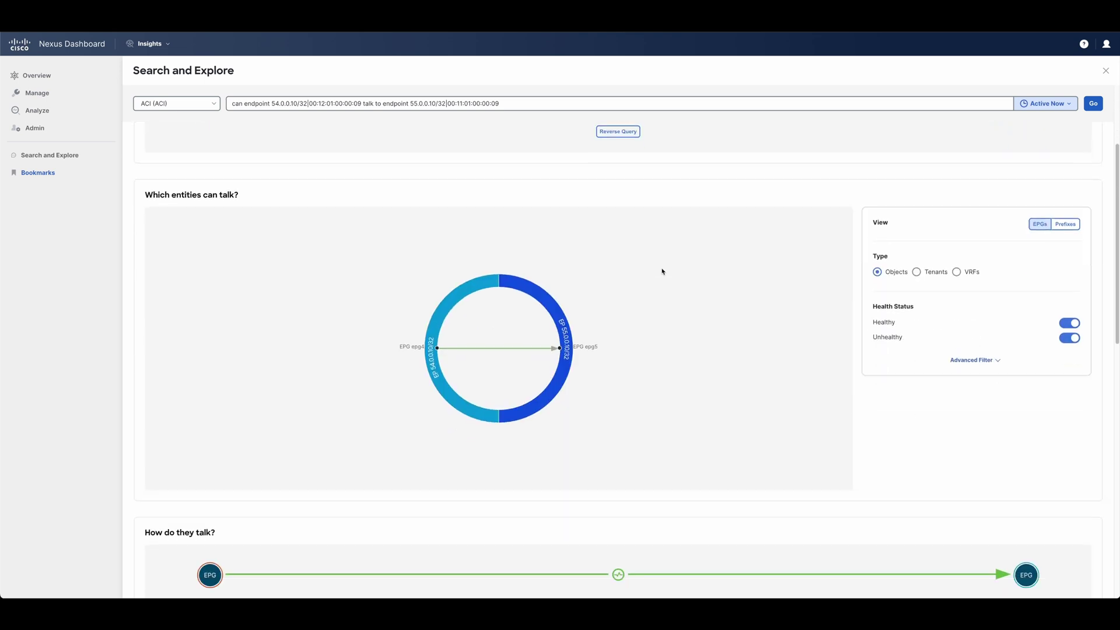
{"action": "scroll", "coordinate": [637, 286], "scroll_direction": "down", "scroll_amount": 3}
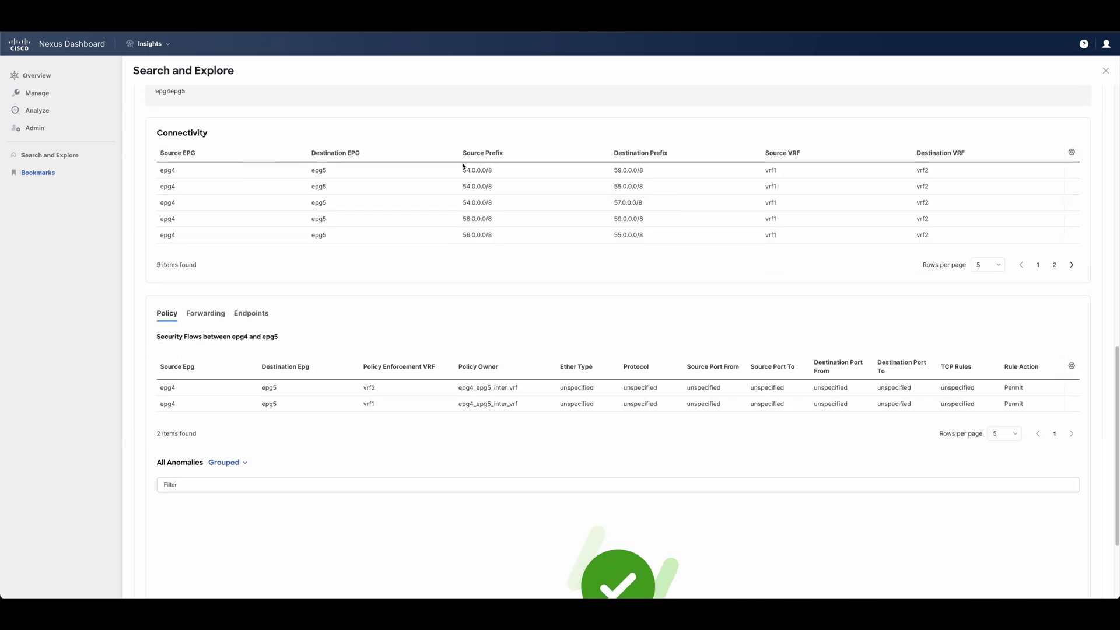
{"action": "scroll", "coordinate": [357, 458], "scroll_direction": "down", "scroll_amount": 1}
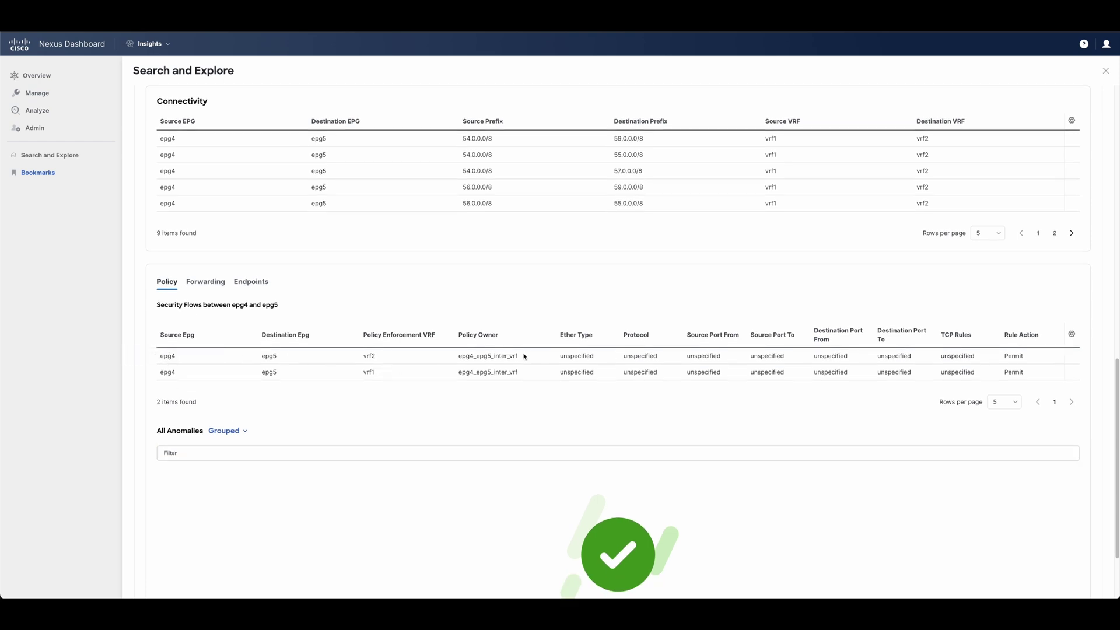
{"action": "mouse_move", "coordinate": [467, 355]}
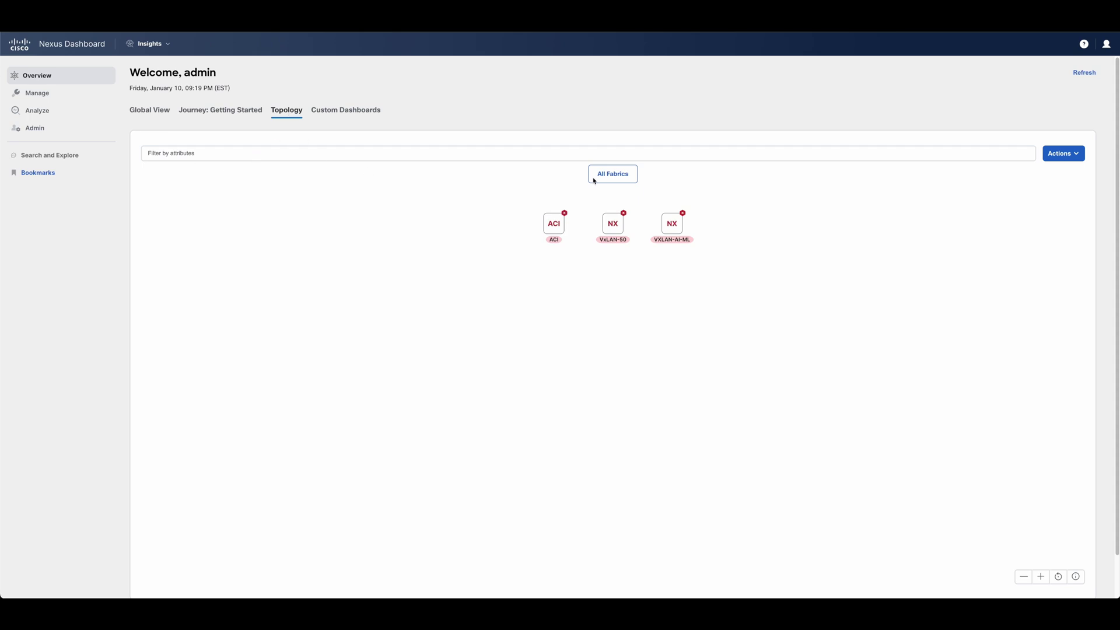
Drill into the ACI fabric topology and expand the spine cluster into individual spines
{"action": "left_click", "coordinate": [556, 225]}
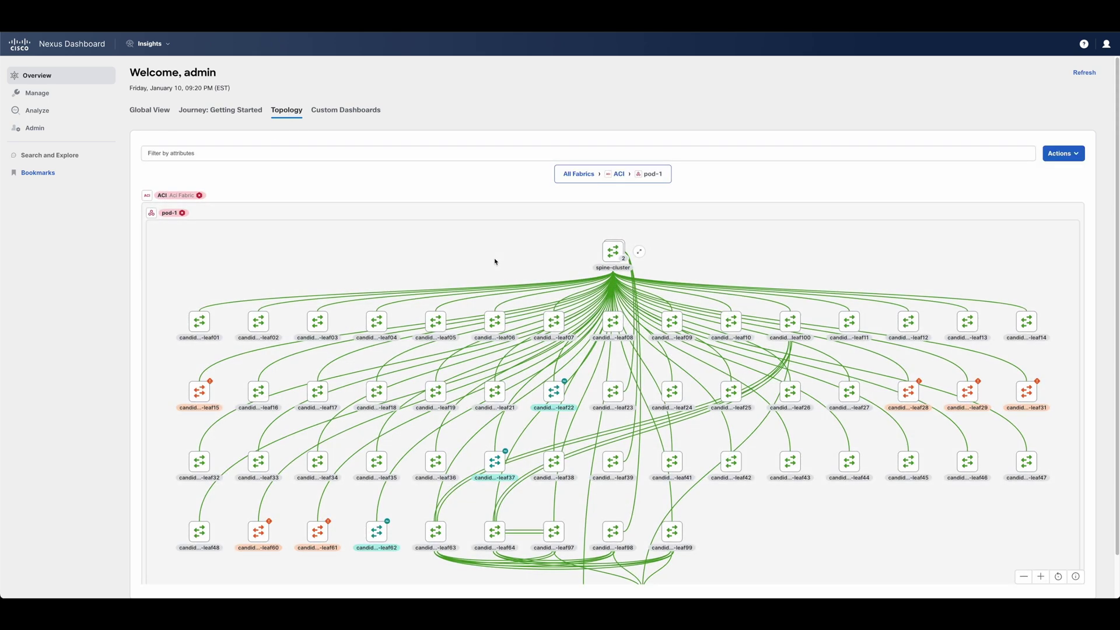
{"action": "scroll", "coordinate": [496, 262], "scroll_direction": "down", "scroll_amount": 1}
{"action": "scroll", "coordinate": [477, 257], "scroll_direction": "up", "scroll_amount": 1}
{"action": "left_click", "coordinate": [638, 252]}
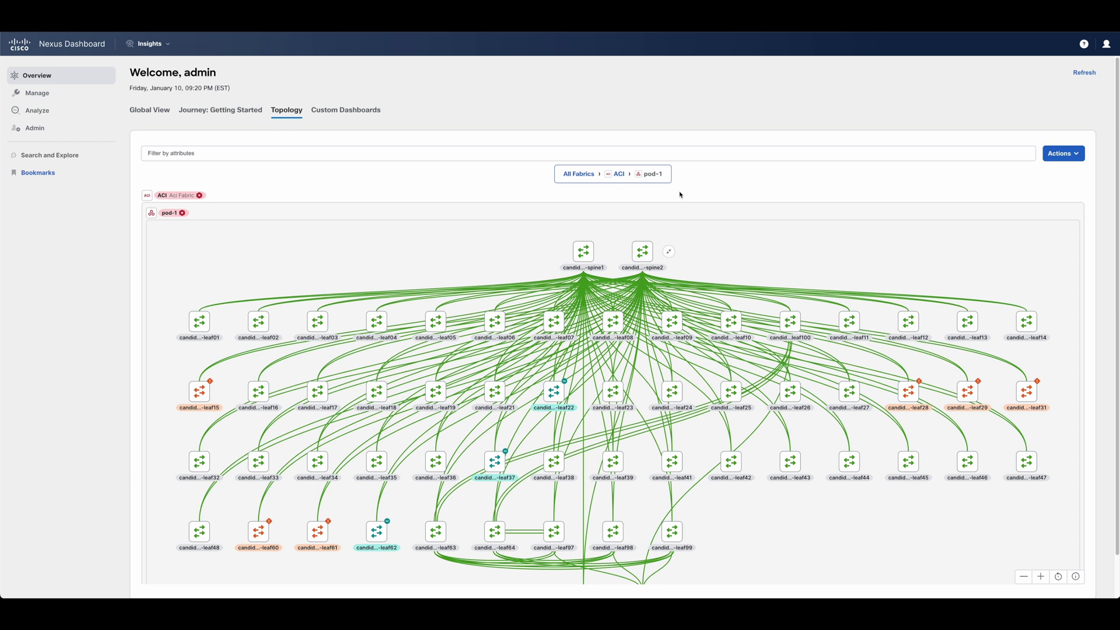
Filter the topology to Endpoint IP Address == 55.0.0.10
{"action": "left_click", "coordinate": [227, 153]}
{"action": "left_click", "coordinate": [188, 251]}
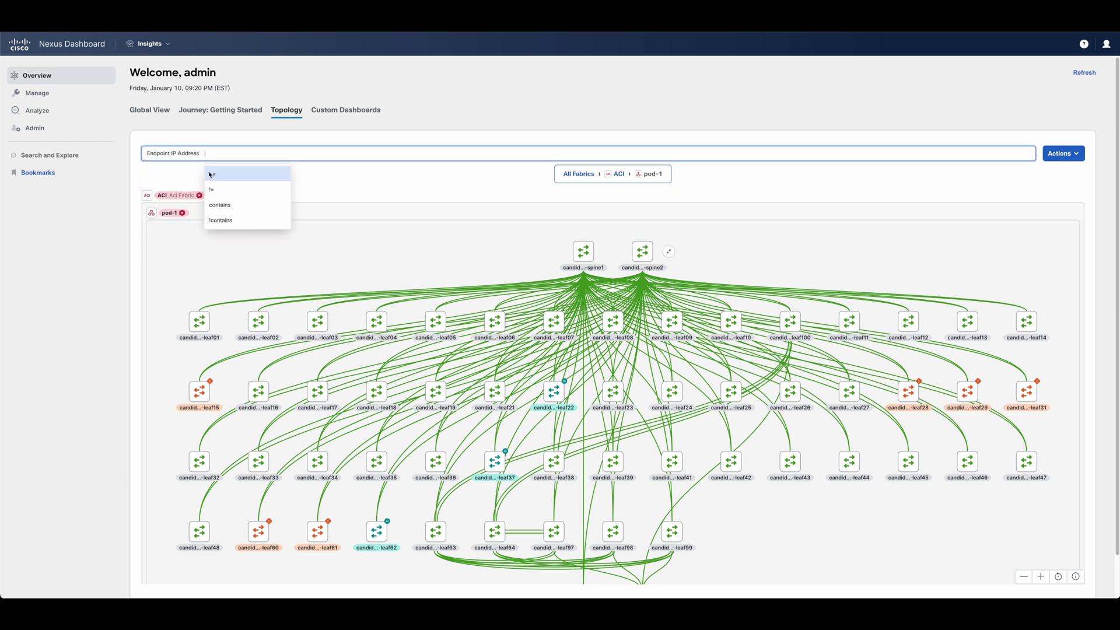
{"action": "left_click", "coordinate": [216, 177]}
{"action": "type", "text": "55"}
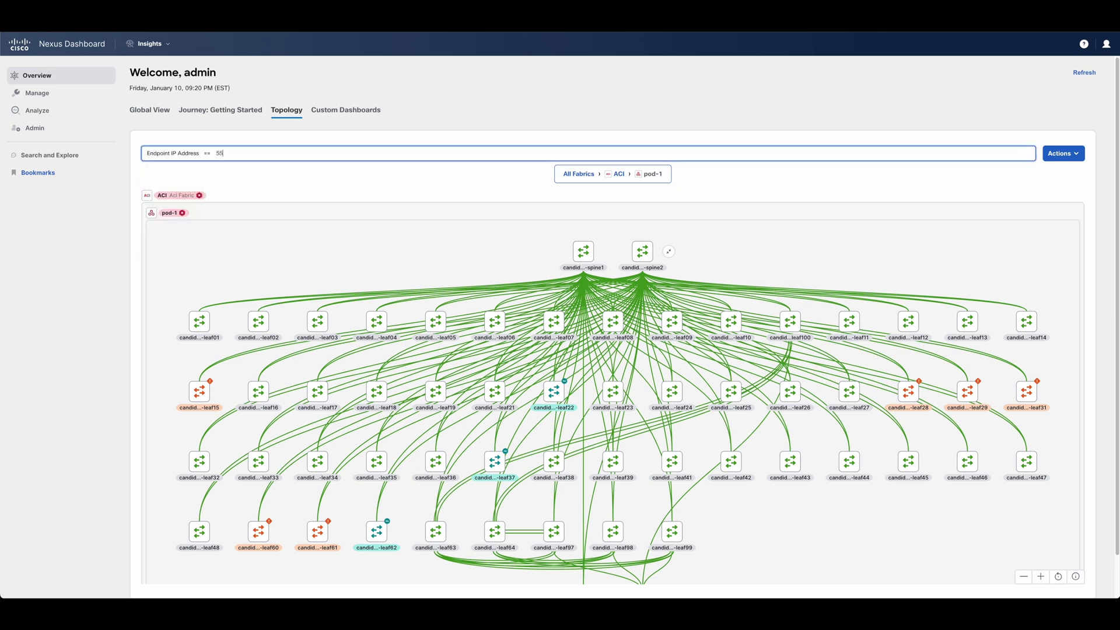
{"action": "type", "text": ".0.0.10"}
{"action": "key", "text": "Return"}
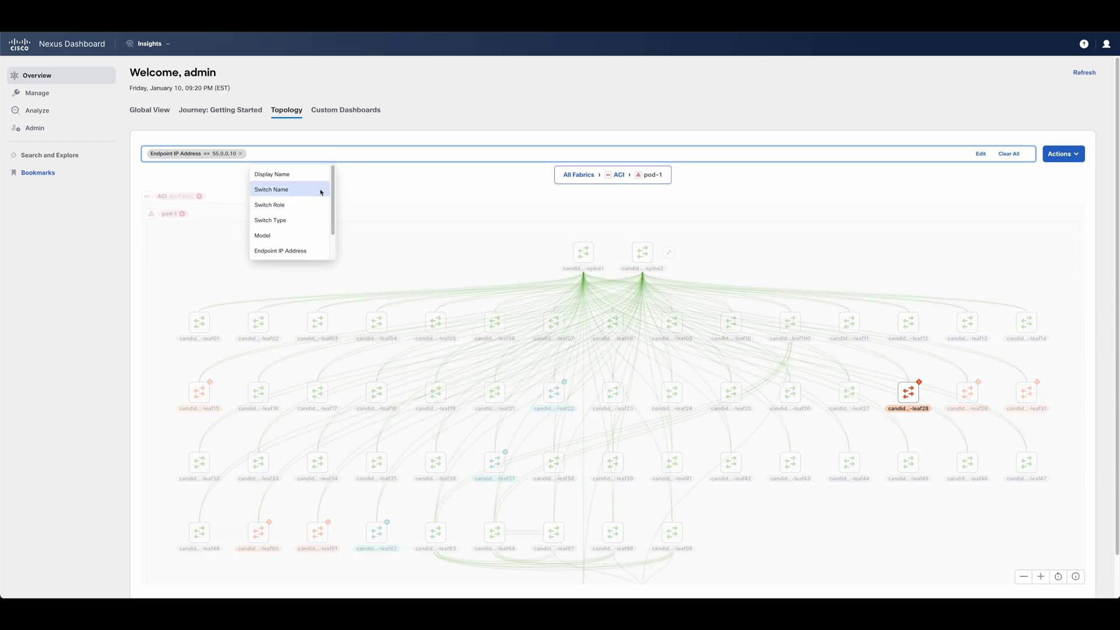
Drill into candid-scale2-leaf28 and list all its attached endpoints
{"action": "left_click", "coordinate": [905, 393]}
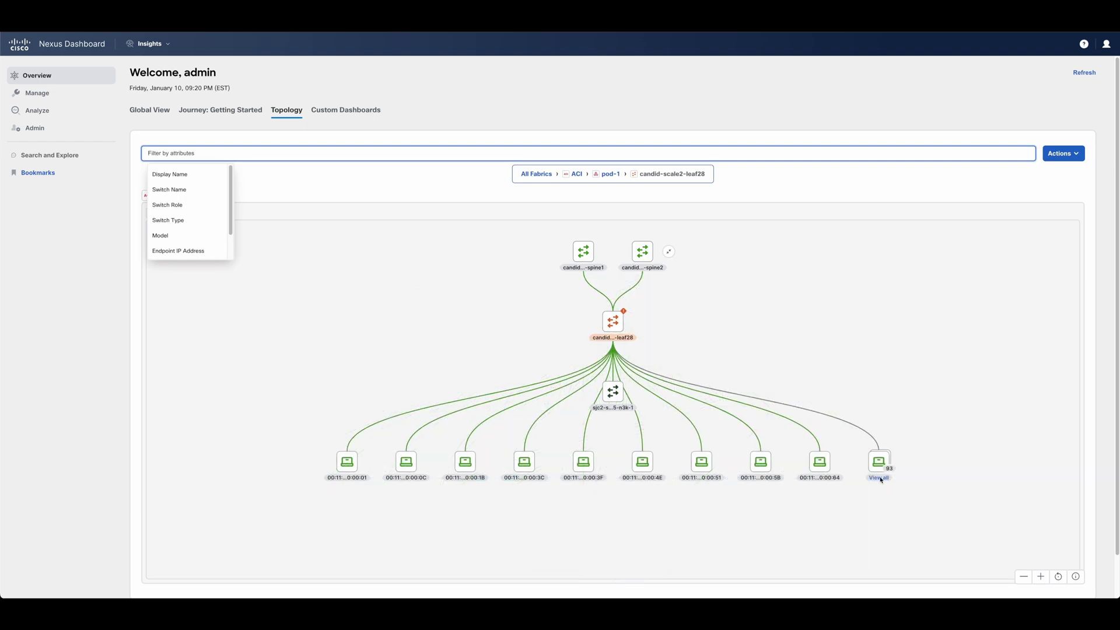
{"action": "left_click", "coordinate": [880, 478]}
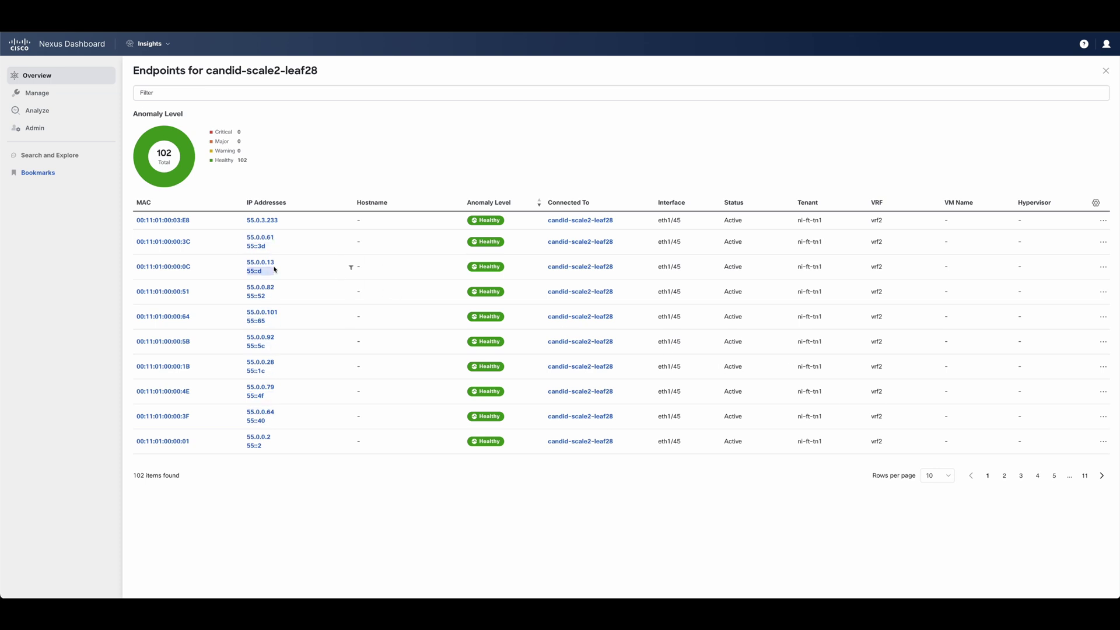
{"action": "left_click", "coordinate": [1103, 242]}
{"action": "left_click", "coordinate": [1087, 257]}
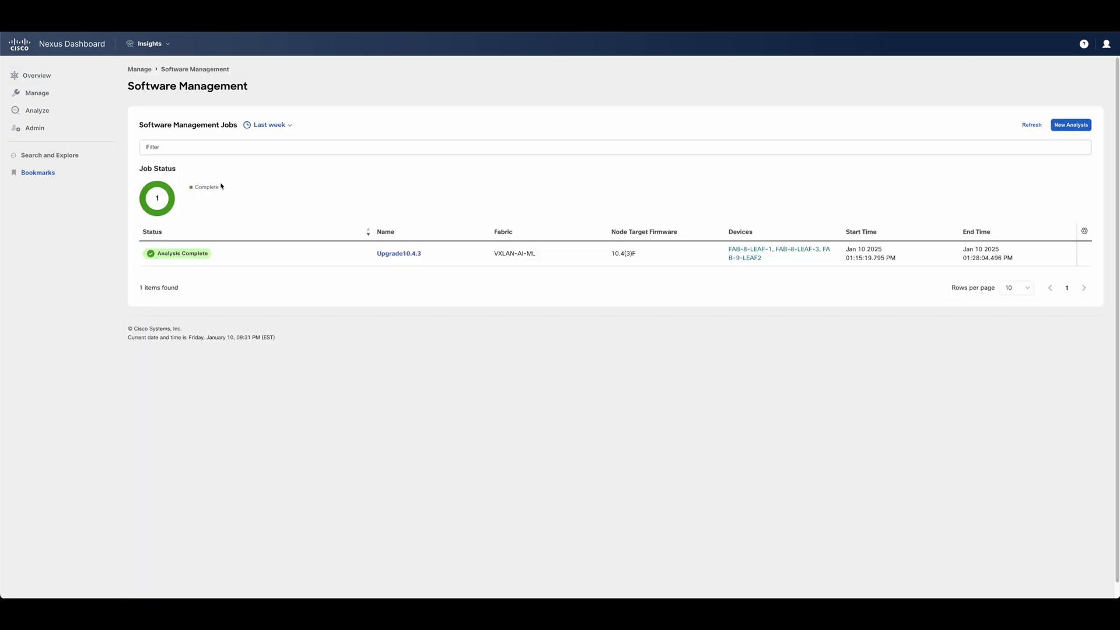
{"action": "left_click", "coordinate": [227, 148]}
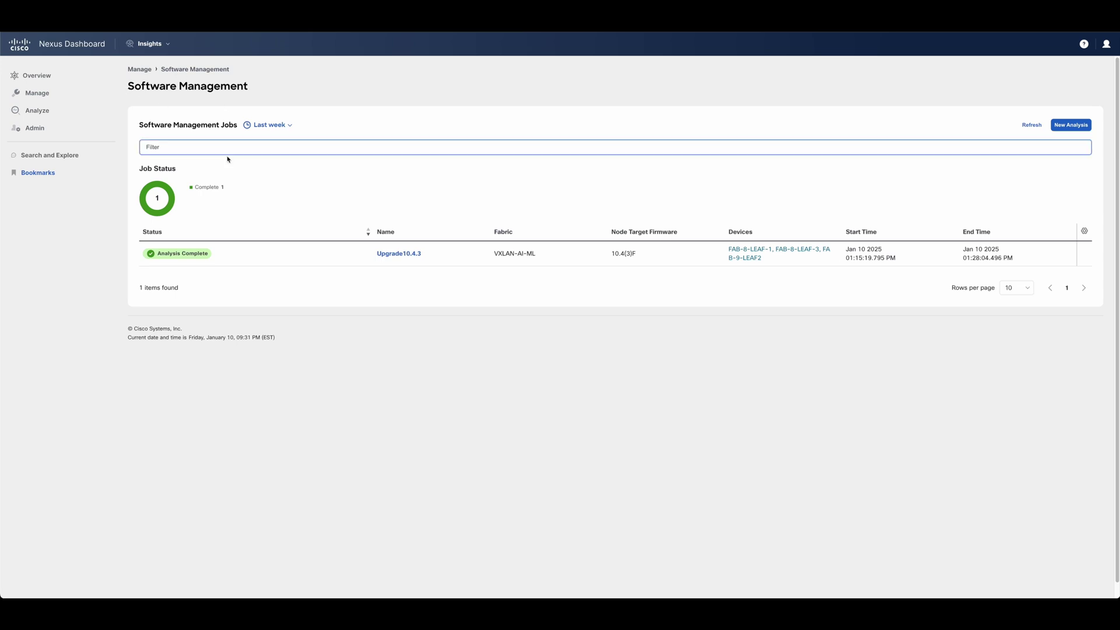
{"action": "left_click", "coordinate": [399, 253]}
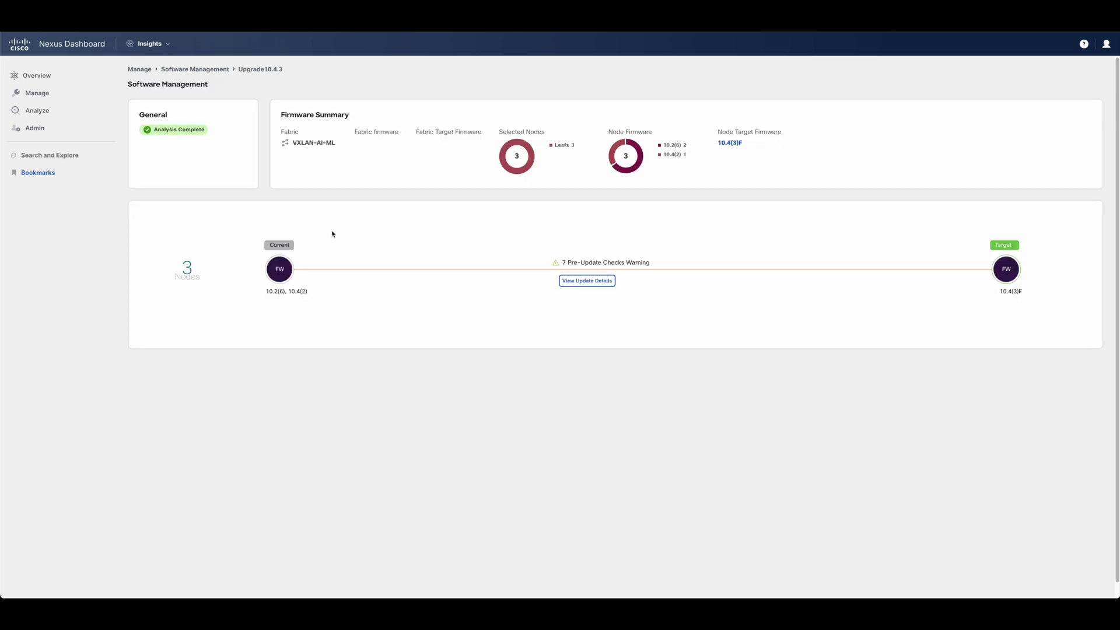
{"action": "left_click", "coordinate": [586, 280]}
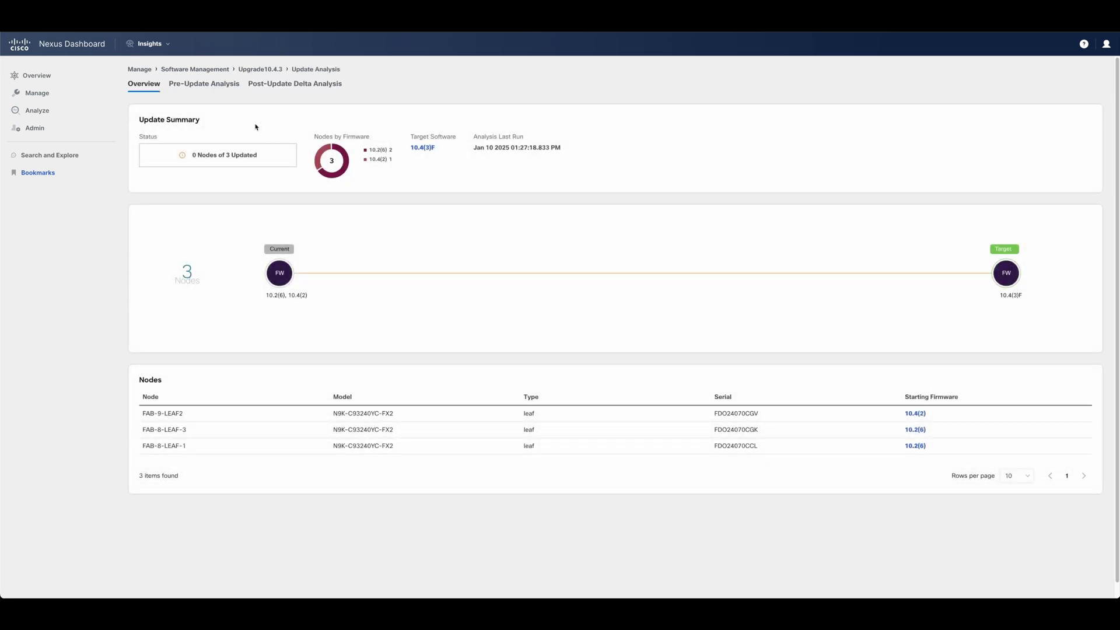
{"action": "left_click", "coordinate": [204, 84]}
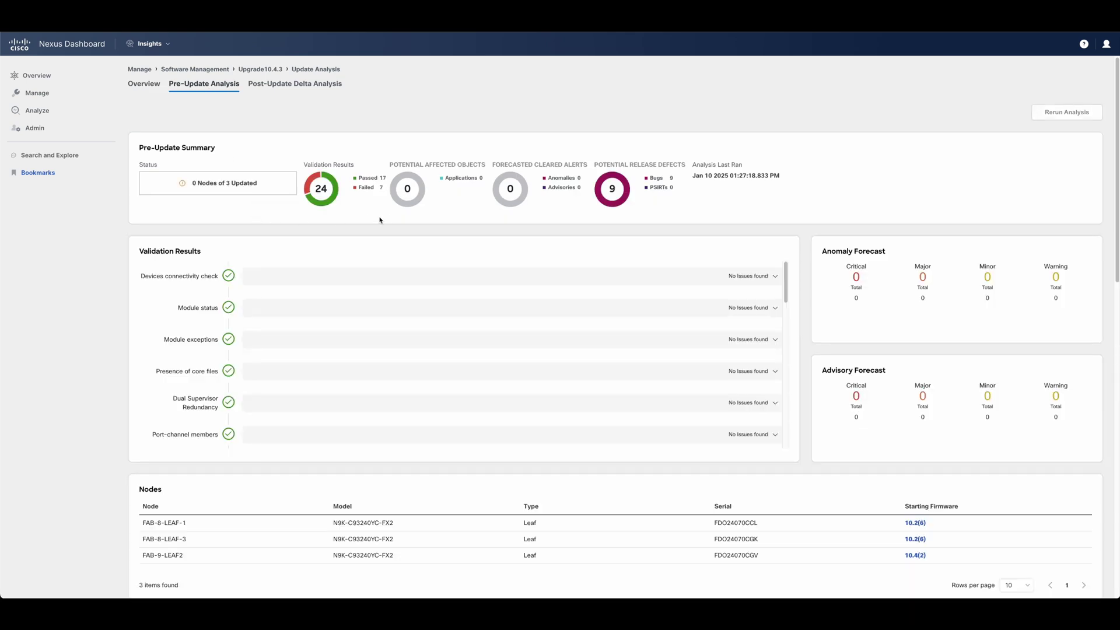
{"action": "scroll", "coordinate": [337, 250], "scroll_direction": "down", "scroll_amount": 1}
{"action": "scroll", "coordinate": [337, 250], "scroll_direction": "down", "scroll_amount": 1}
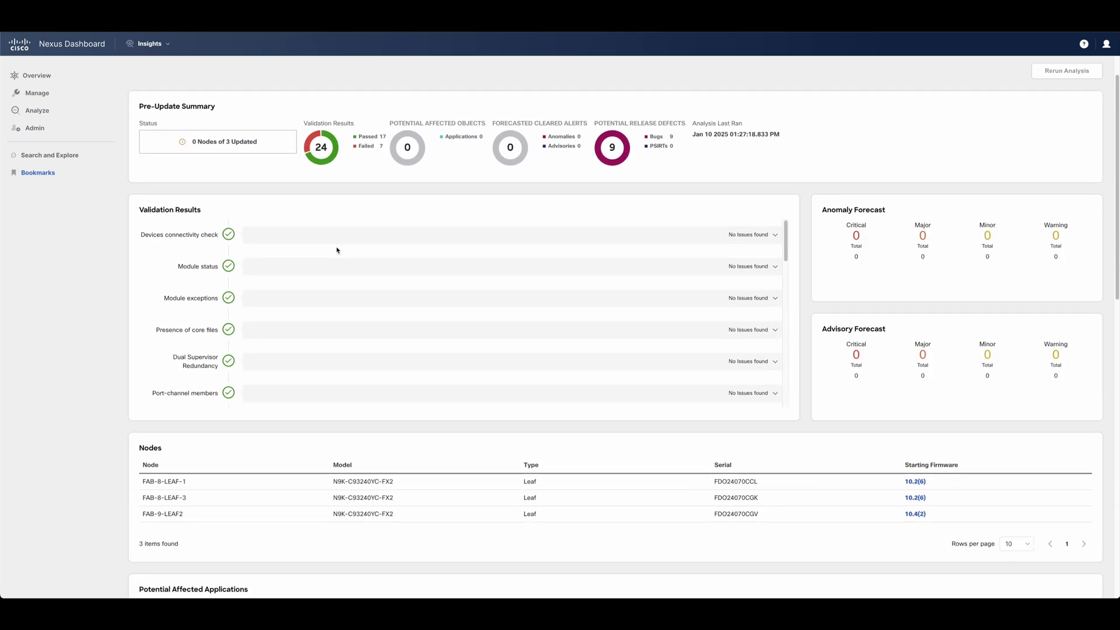
{"action": "scroll", "coordinate": [682, 270], "scroll_direction": "down", "scroll_amount": 4}
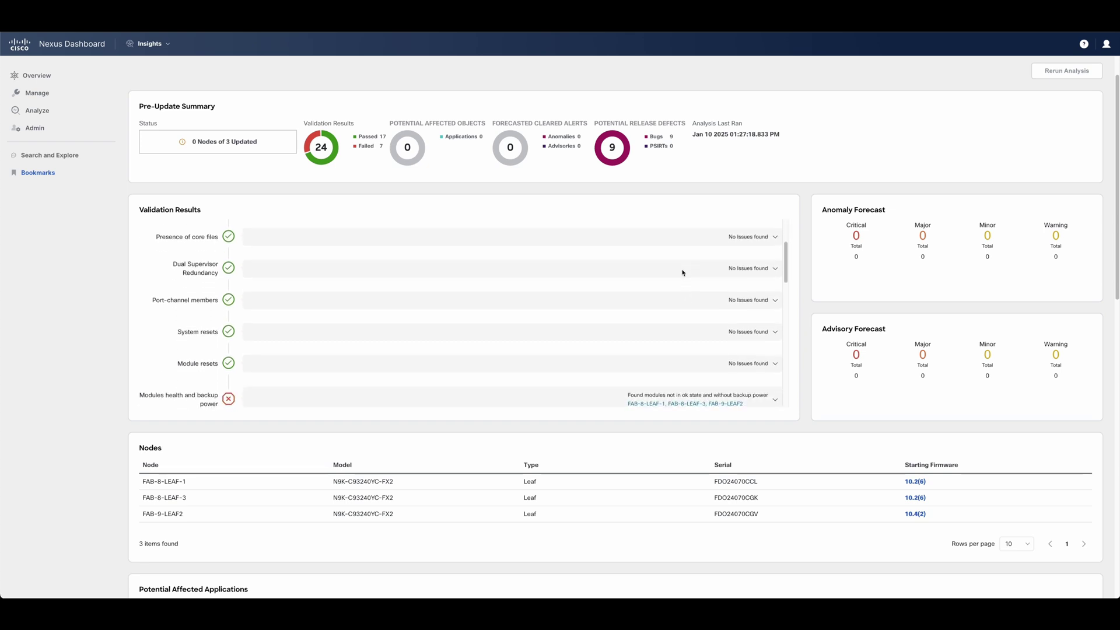
{"action": "scroll", "coordinate": [453, 352], "scroll_direction": "down", "scroll_amount": 3}
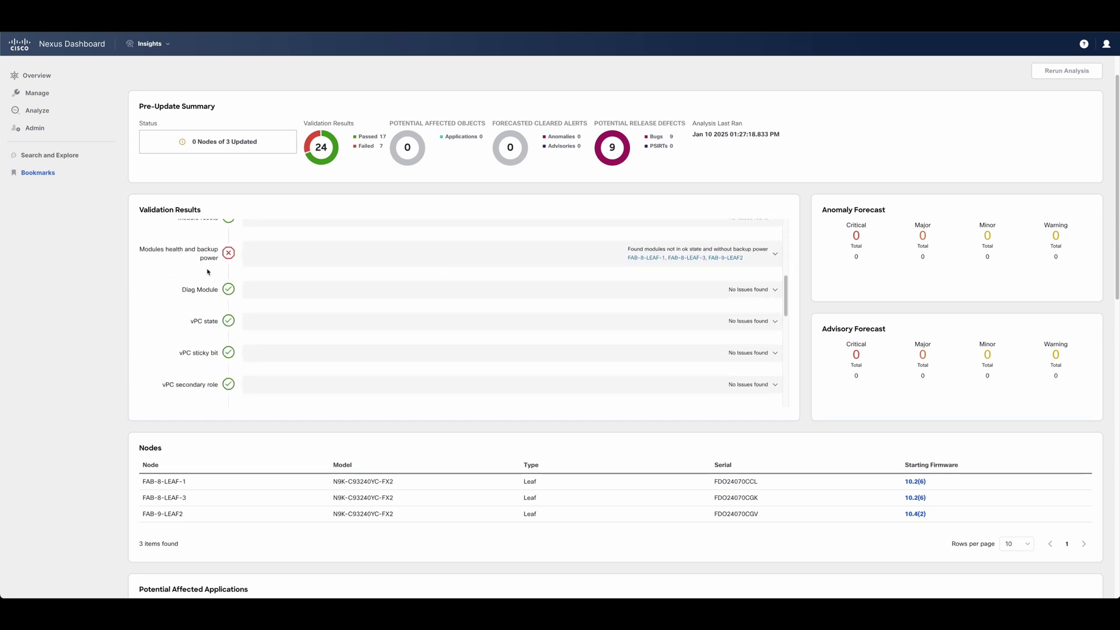
{"action": "scroll", "coordinate": [215, 270], "scroll_direction": "down", "scroll_amount": 4}
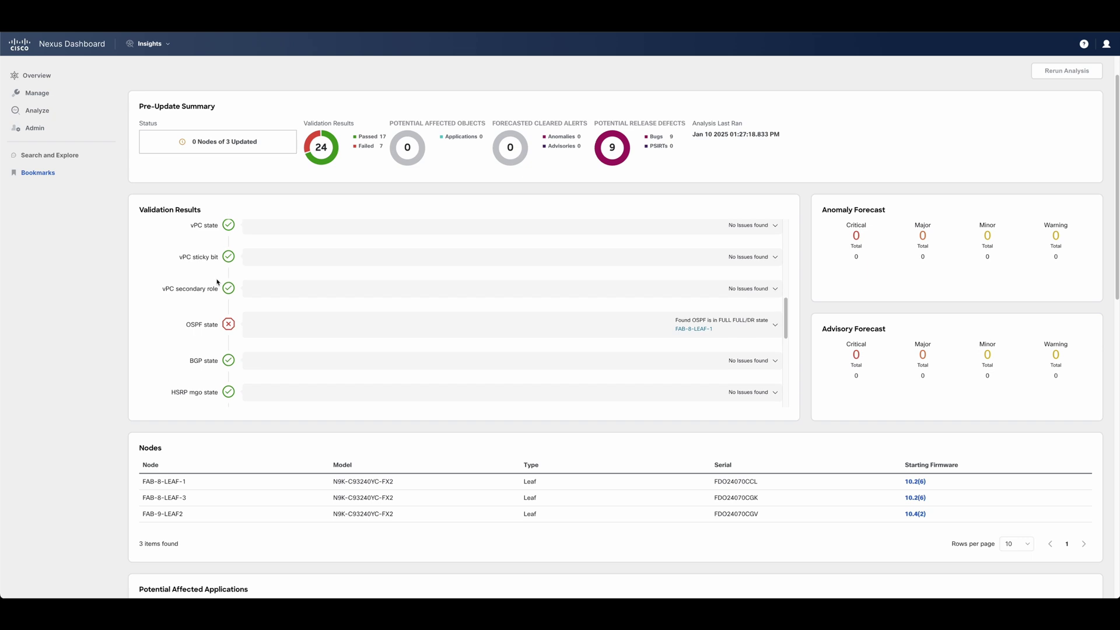
{"action": "scroll", "coordinate": [219, 275], "scroll_direction": "down", "scroll_amount": 5}
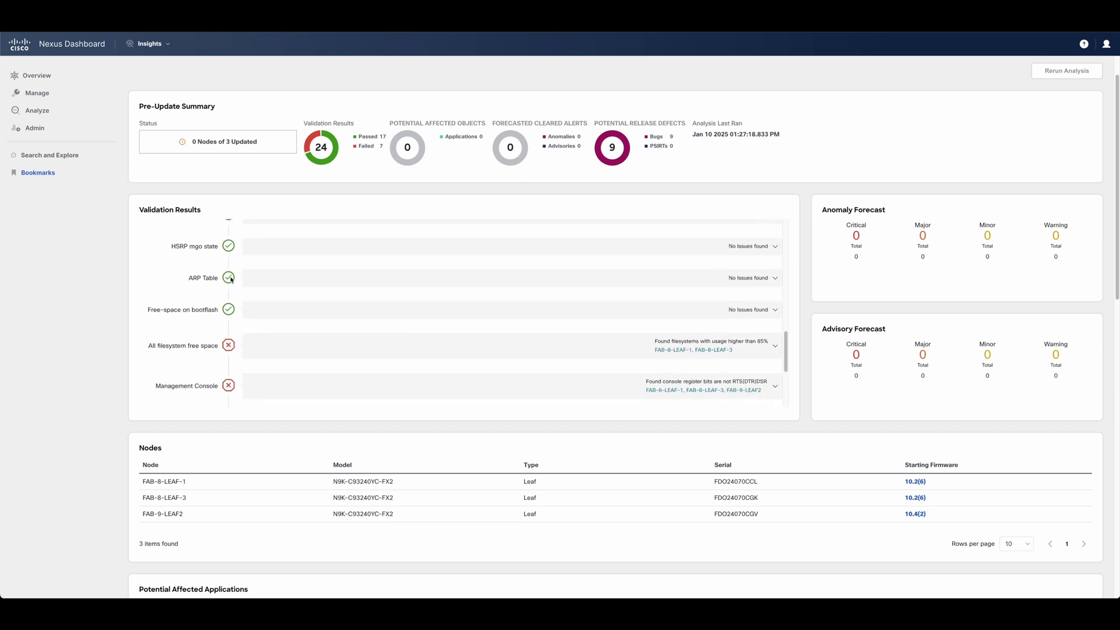
{"action": "scroll", "coordinate": [231, 280], "scroll_direction": "down", "scroll_amount": 1}
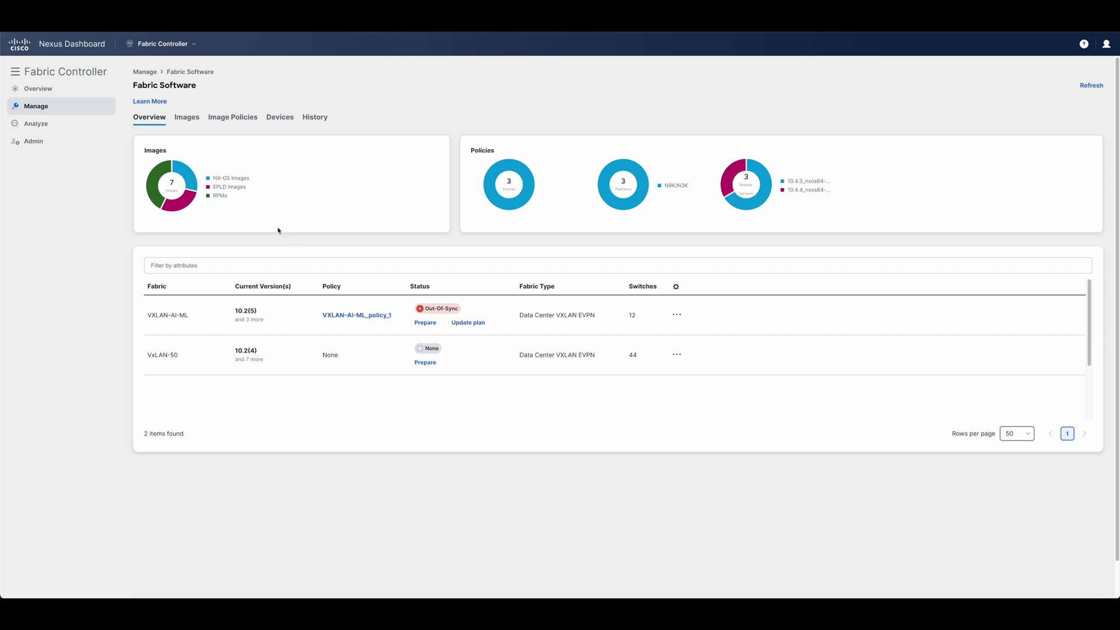
Review VXLAN-AI-ML's update plan and OddGroup's switches, then open the Upgrade10.4.3 analysis
{"action": "left_click", "coordinate": [459, 325]}
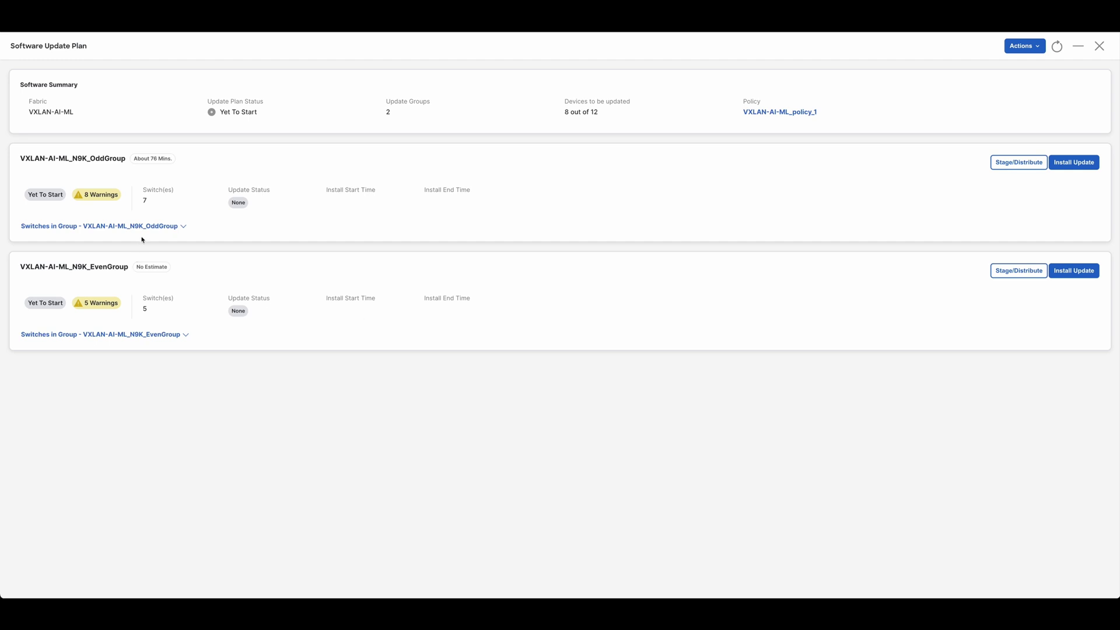
{"action": "left_click", "coordinate": [155, 226]}
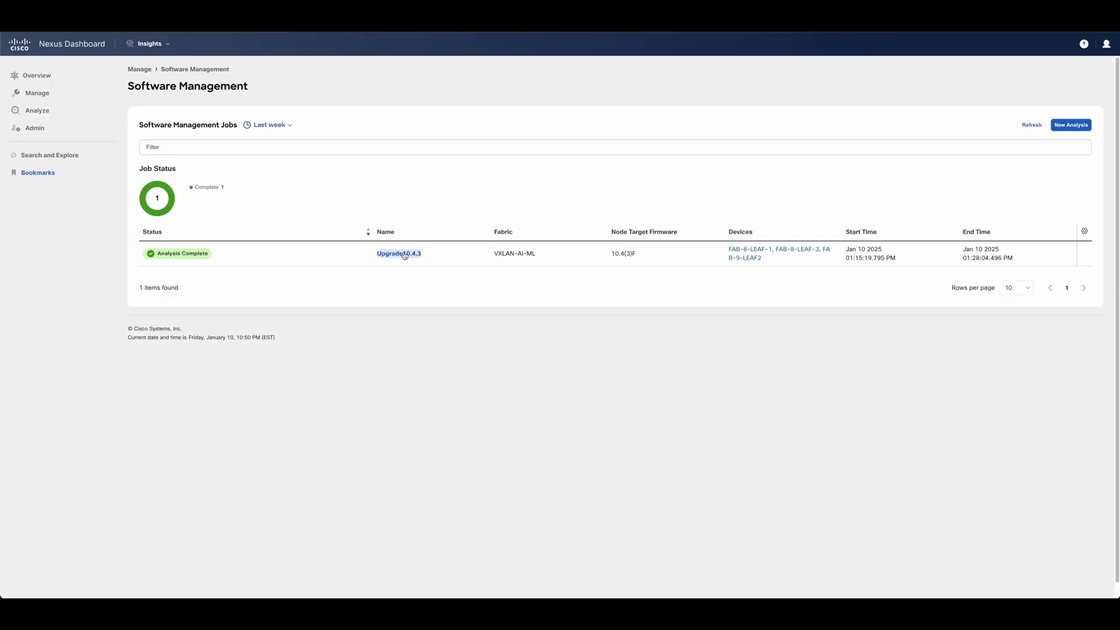
{"action": "left_click", "coordinate": [402, 253]}
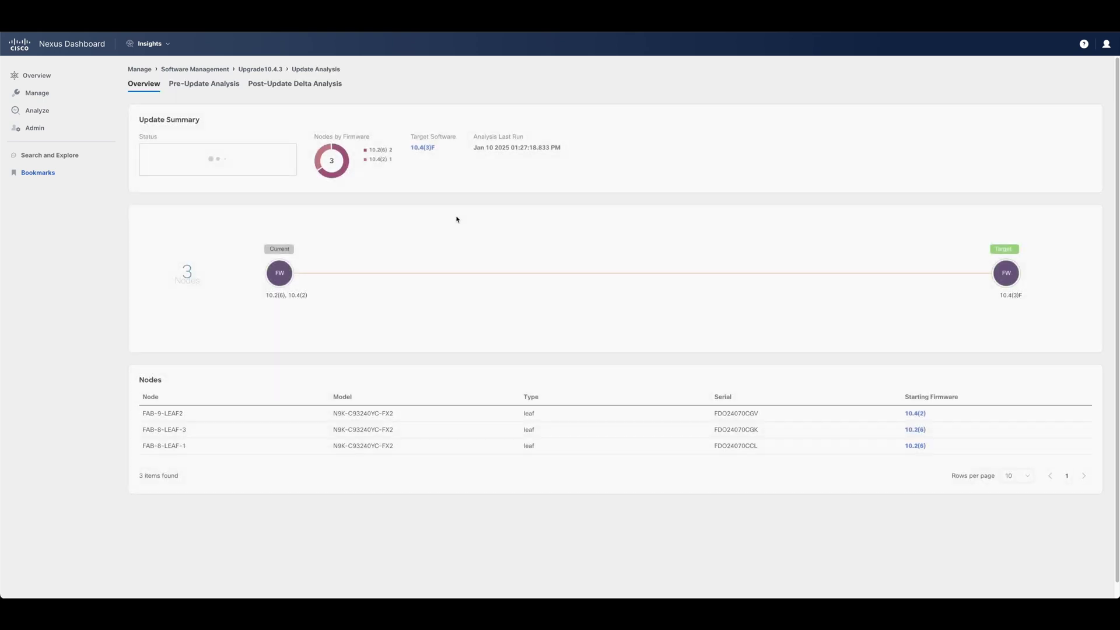
In Upgrade10.4.3's Post-Update Delta Analysis, filter to the new critical anomaly and open Interface Down details
{"action": "left_click", "coordinate": [325, 85]}
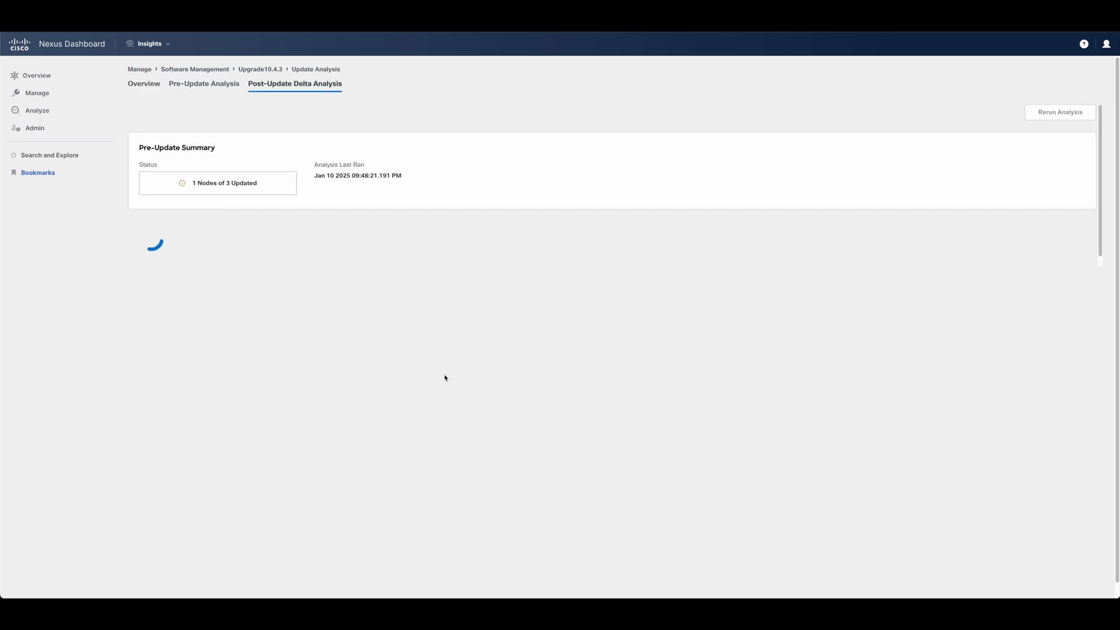
{"action": "scroll", "coordinate": [450, 377], "scroll_direction": "down", "scroll_amount": 3}
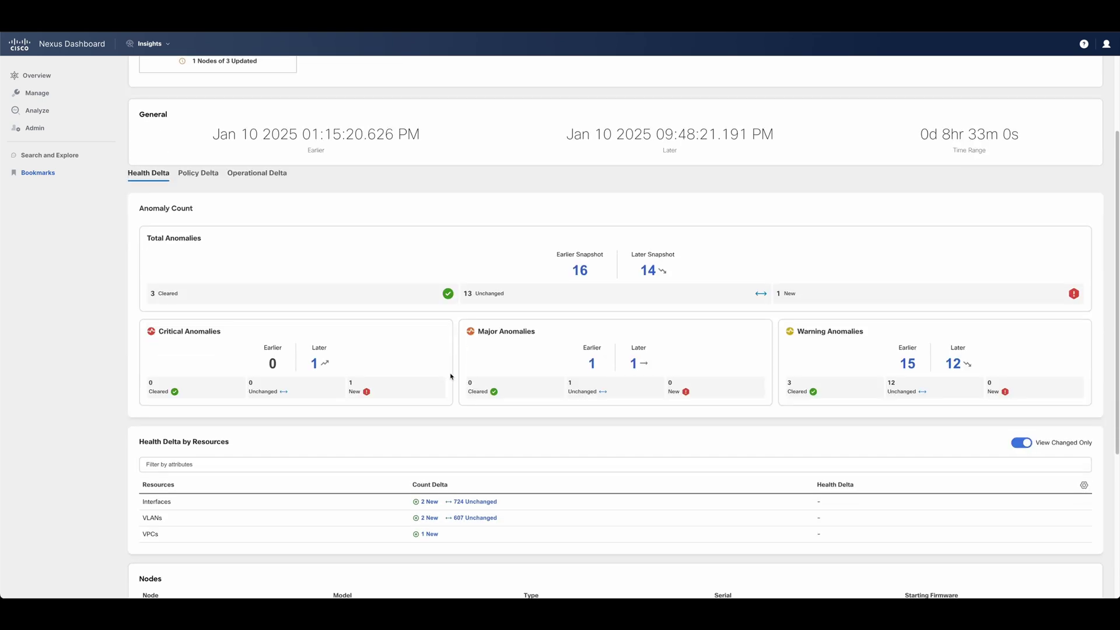
{"action": "scroll", "coordinate": [450, 377], "scroll_direction": "down", "scroll_amount": 5}
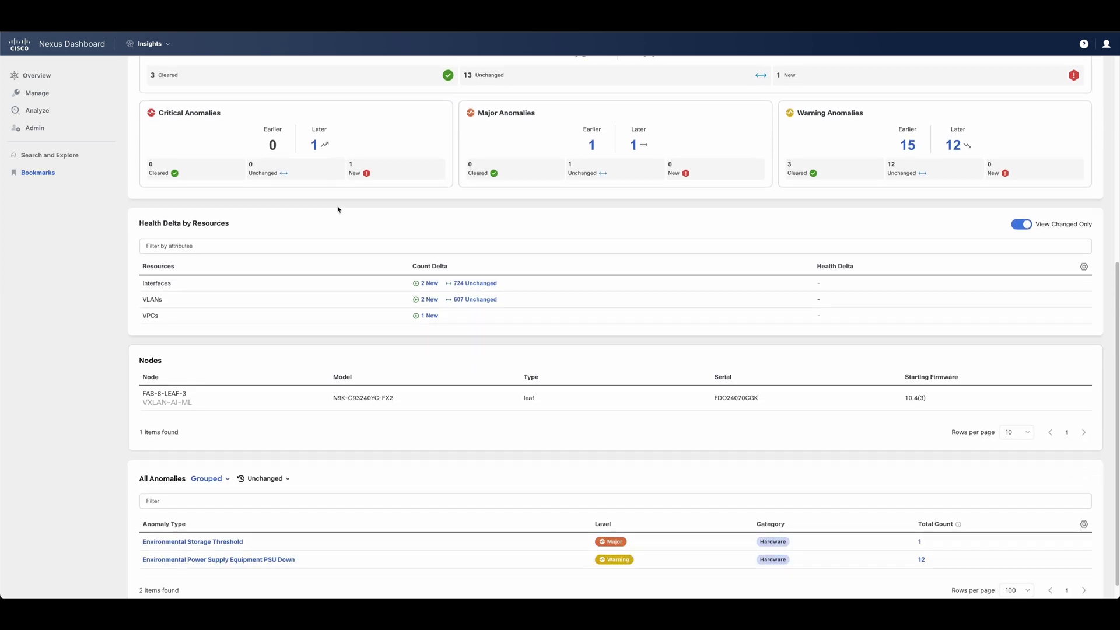
{"action": "left_click", "coordinate": [315, 146]}
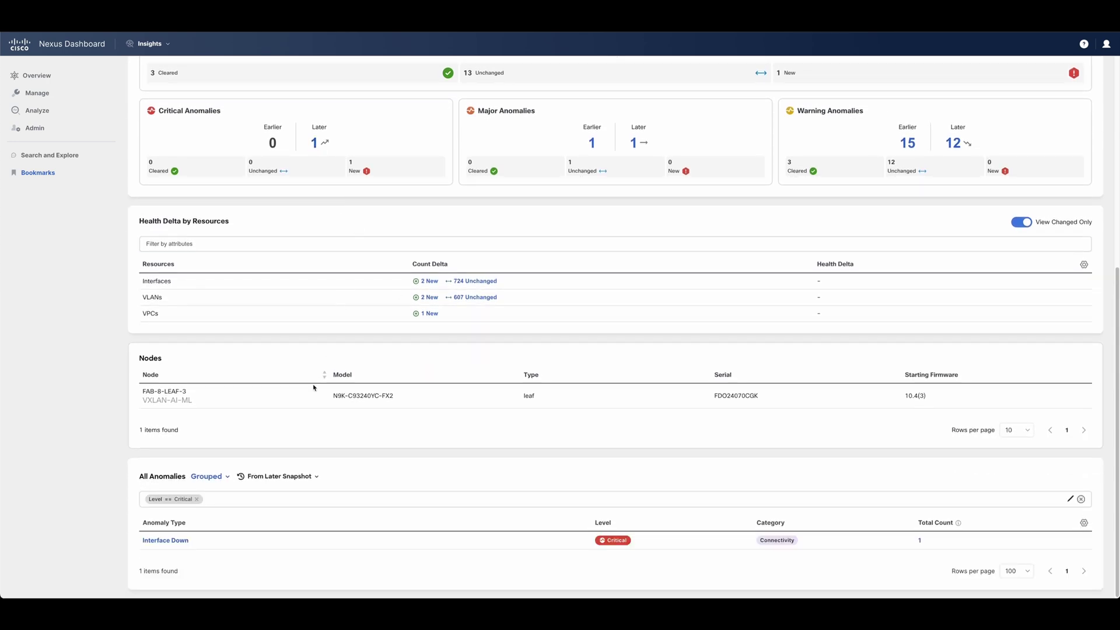
{"action": "left_click", "coordinate": [169, 540]}
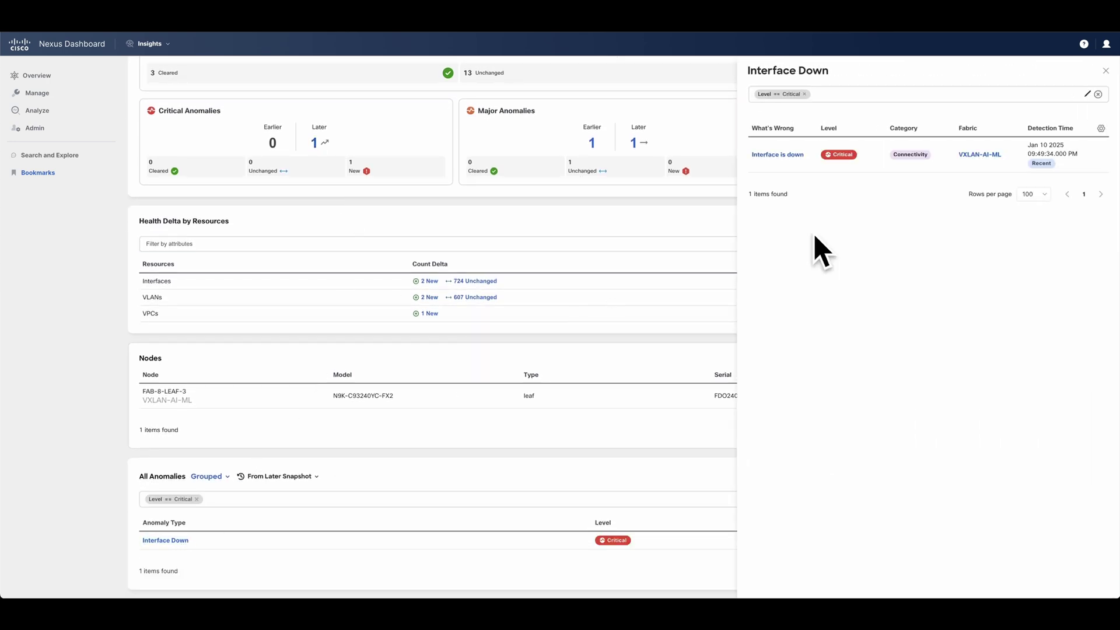
{"action": "left_click", "coordinate": [778, 155]}
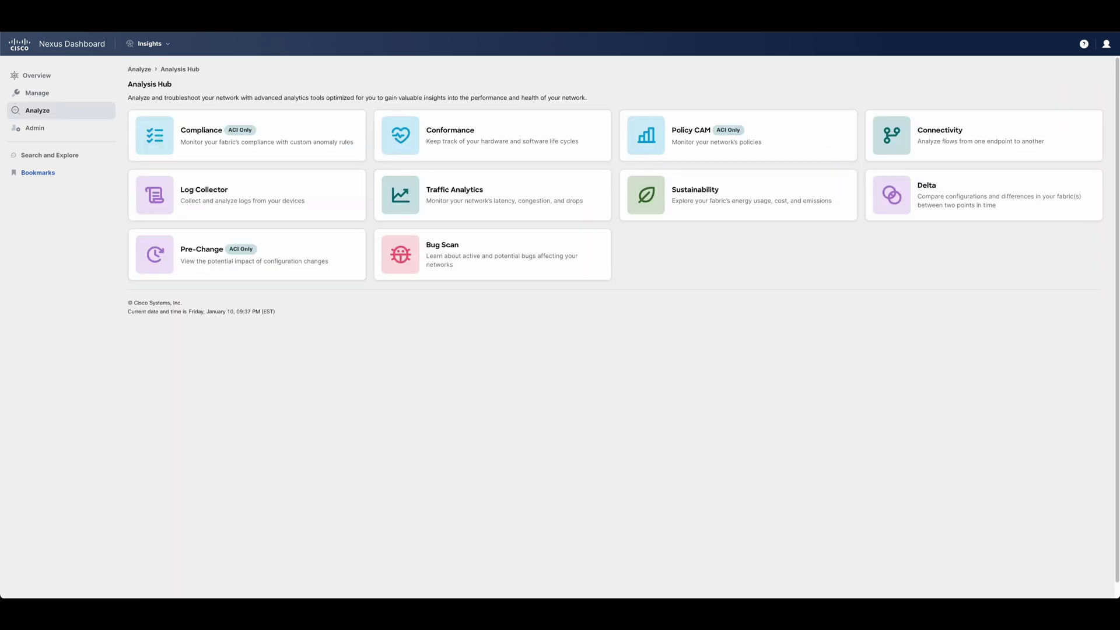
Show the Conformance Report's hardware/software device status 18 months from now
{"action": "left_click", "coordinate": [451, 129]}
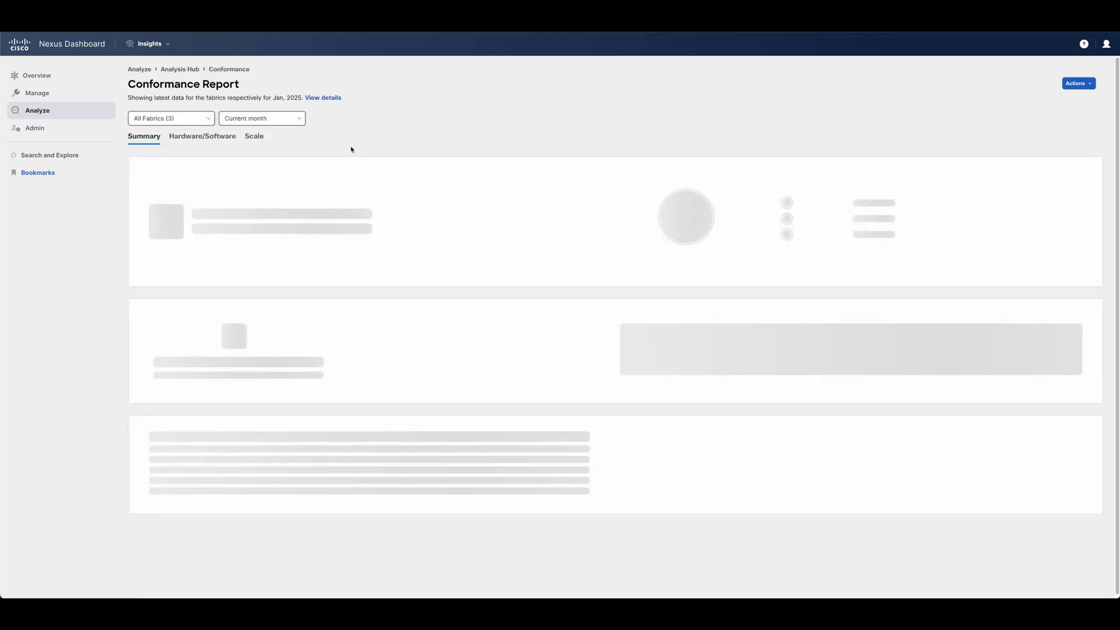
{"action": "left_click", "coordinate": [210, 137]}
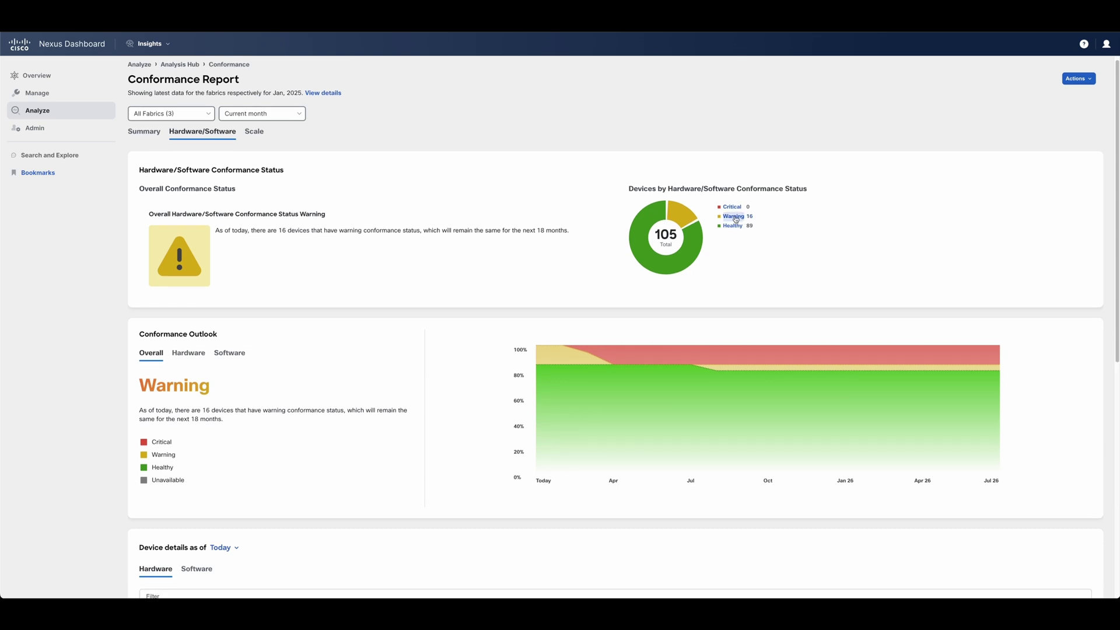
{"action": "scroll", "coordinate": [563, 306], "scroll_direction": "down", "scroll_amount": 1}
{"action": "scroll", "coordinate": [563, 306], "scroll_direction": "down", "scroll_amount": 7}
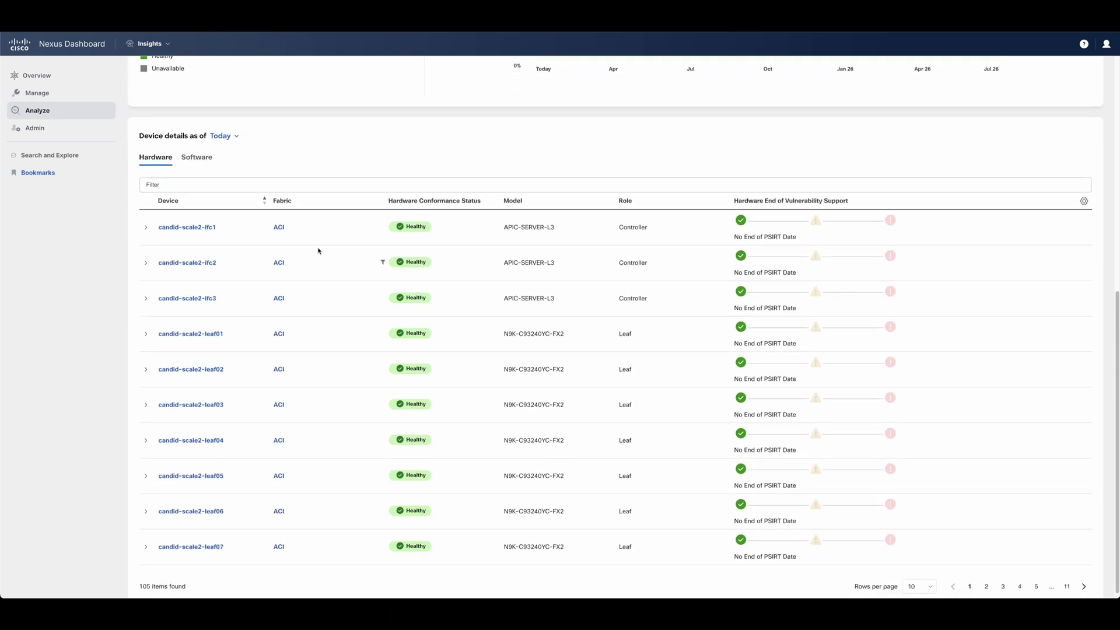
{"action": "left_click", "coordinate": [227, 142]}
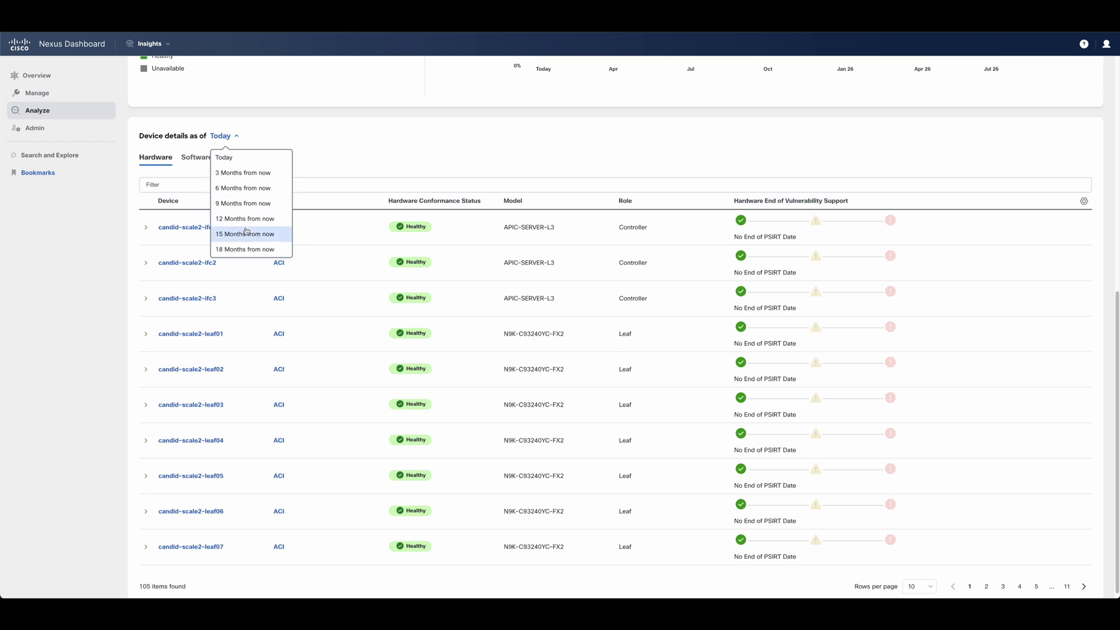
{"action": "left_click", "coordinate": [245, 249]}
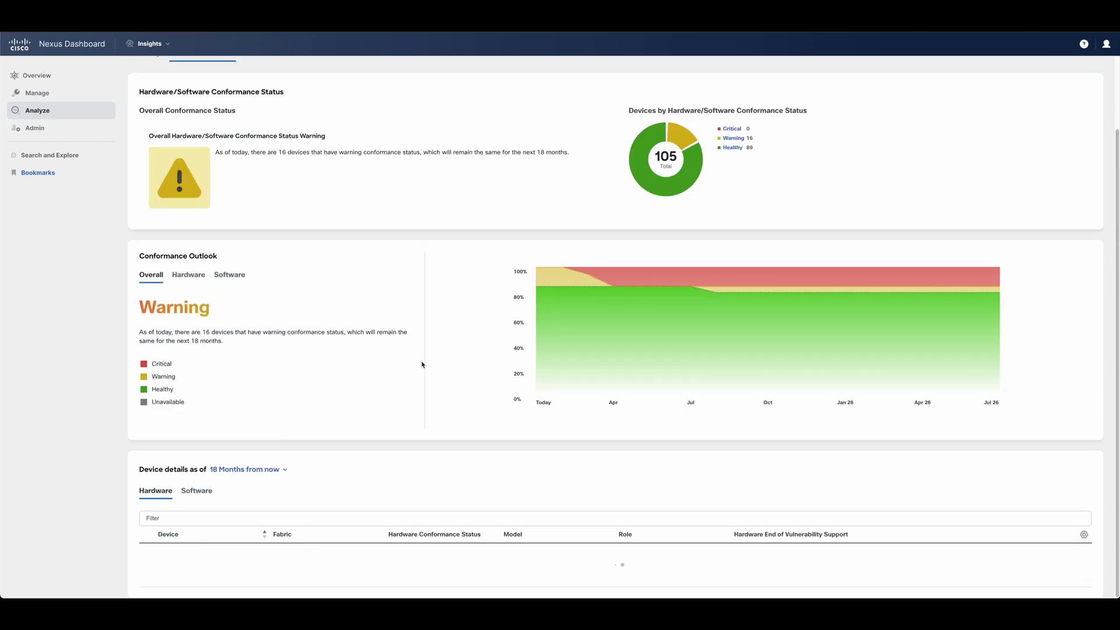
Sort devices by Hardware Conformance Status with warnings first and check days past PSIRT end
{"action": "scroll", "coordinate": [424, 366], "scroll_direction": "down", "scroll_amount": 6}
{"action": "left_click", "coordinate": [422, 199]}
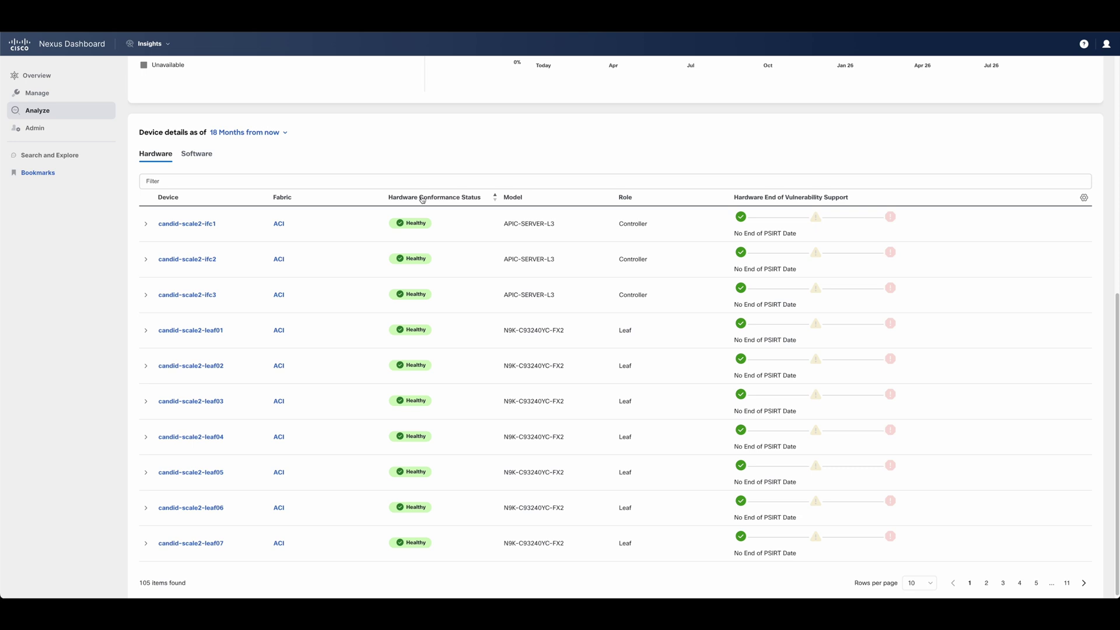
{"action": "left_click", "coordinate": [422, 199]}
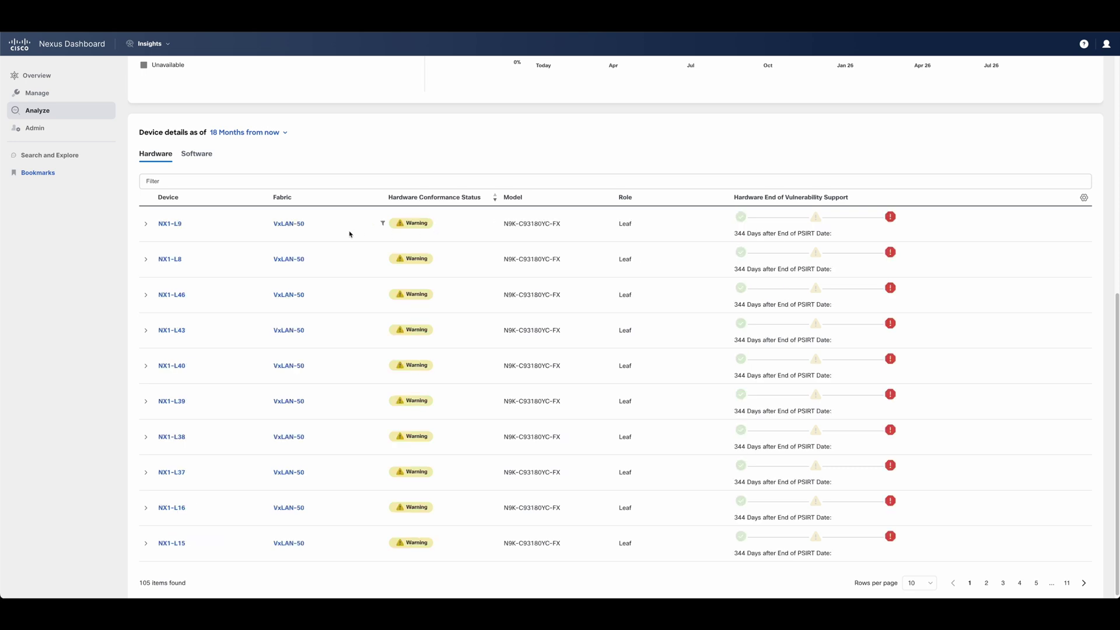
{"action": "left_click_drag", "start_coordinate": [741, 234], "coordinate": [828, 235]}
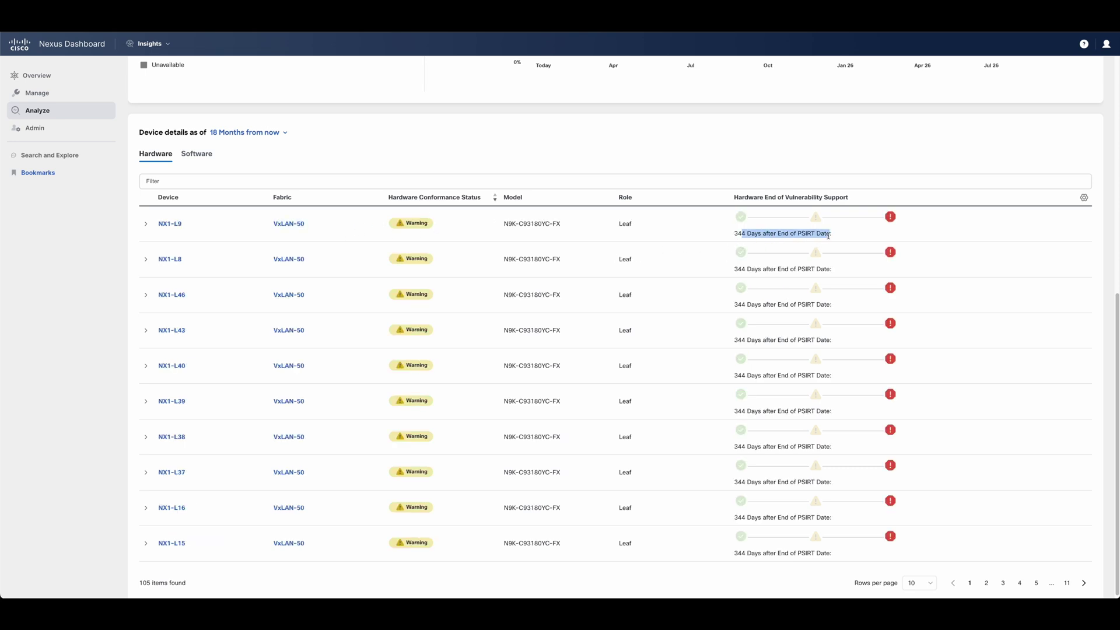
{"action": "left_click", "coordinate": [543, 222]}
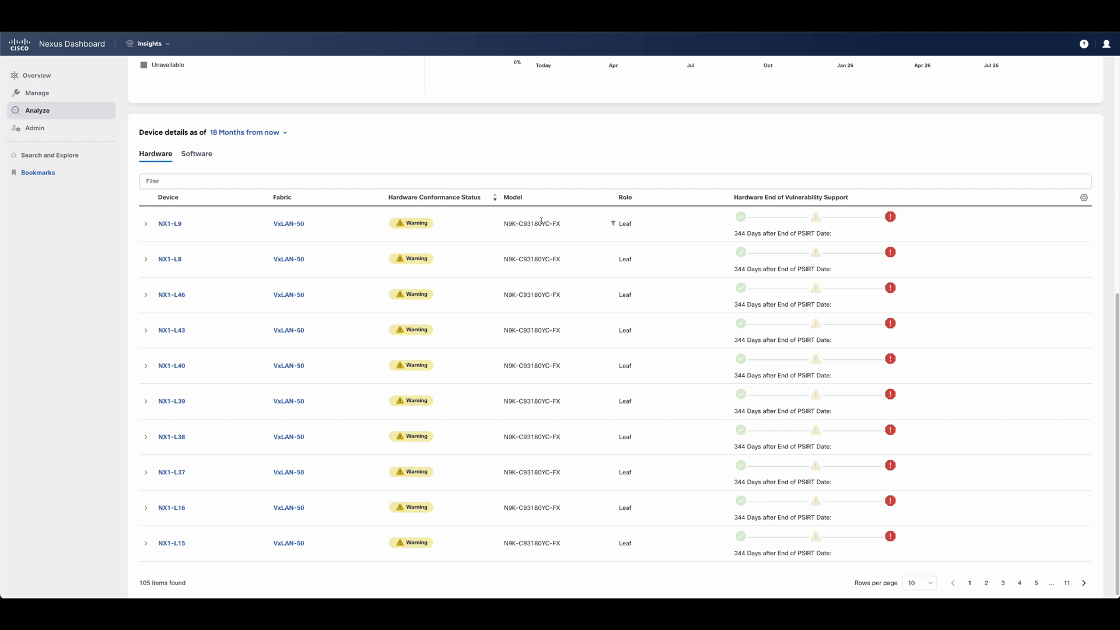
View the scale conformance summary and the ACI fabric's violated controller scale metric
{"action": "scroll", "coordinate": [464, 233], "scroll_direction": "up", "scroll_amount": 8}
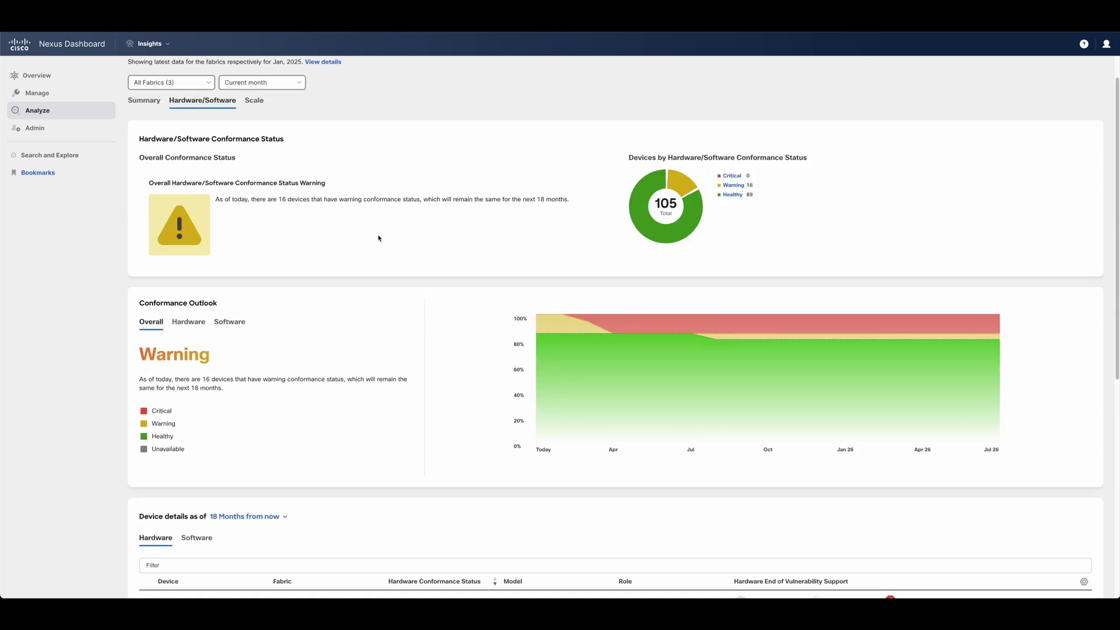
{"action": "left_click", "coordinate": [254, 136]}
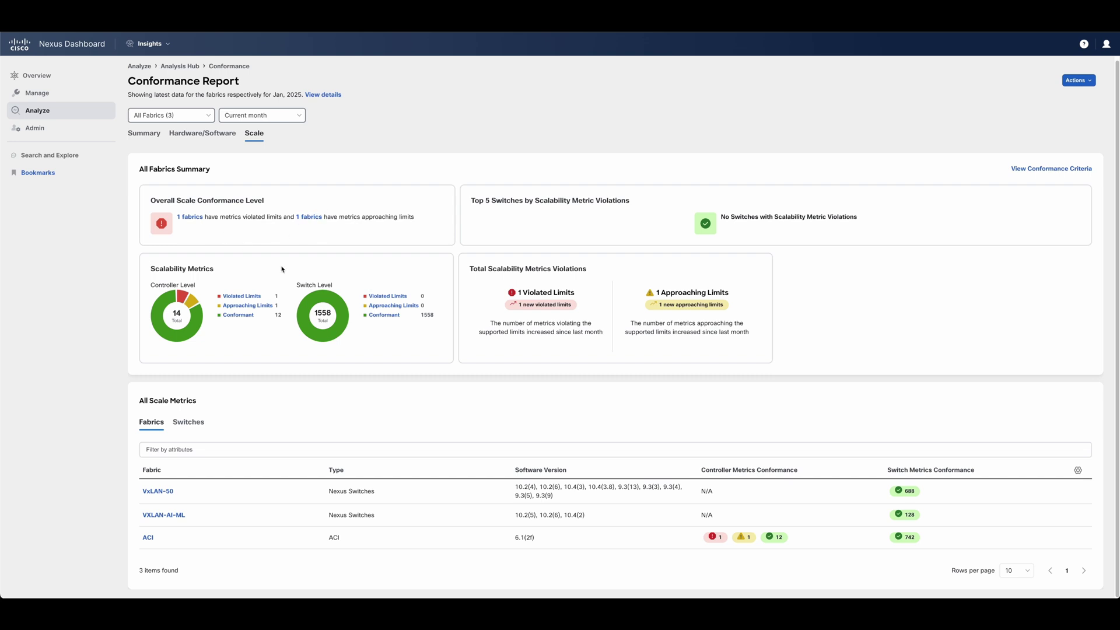
{"action": "left_click", "coordinate": [713, 537]}
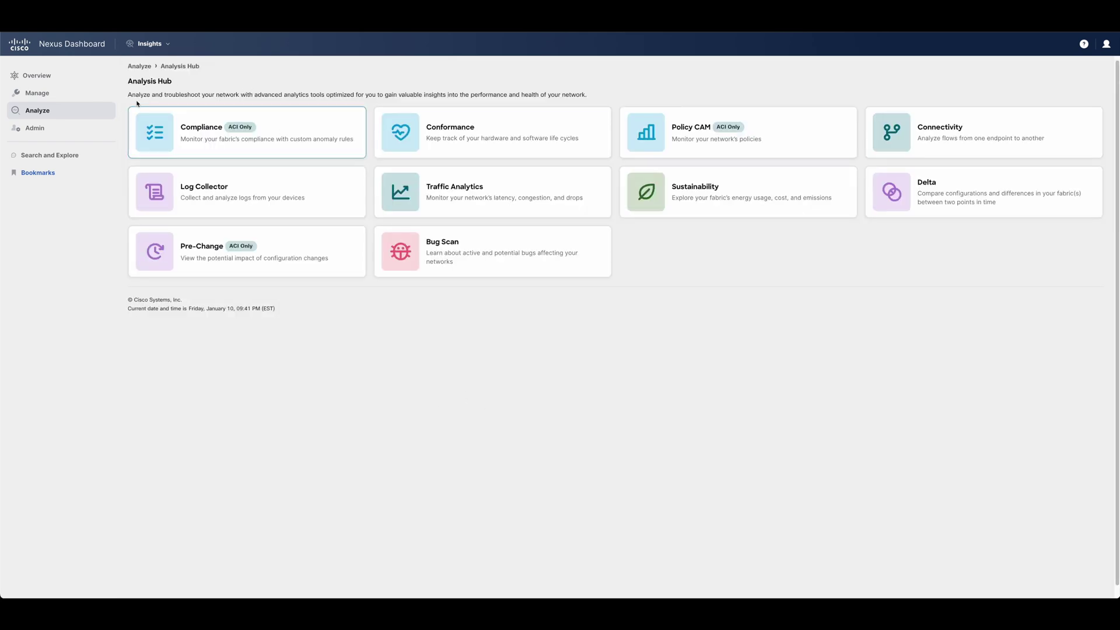
Bring up the Analyze menu in the sidebar
{"action": "mouse_move", "coordinate": [68, 111]}
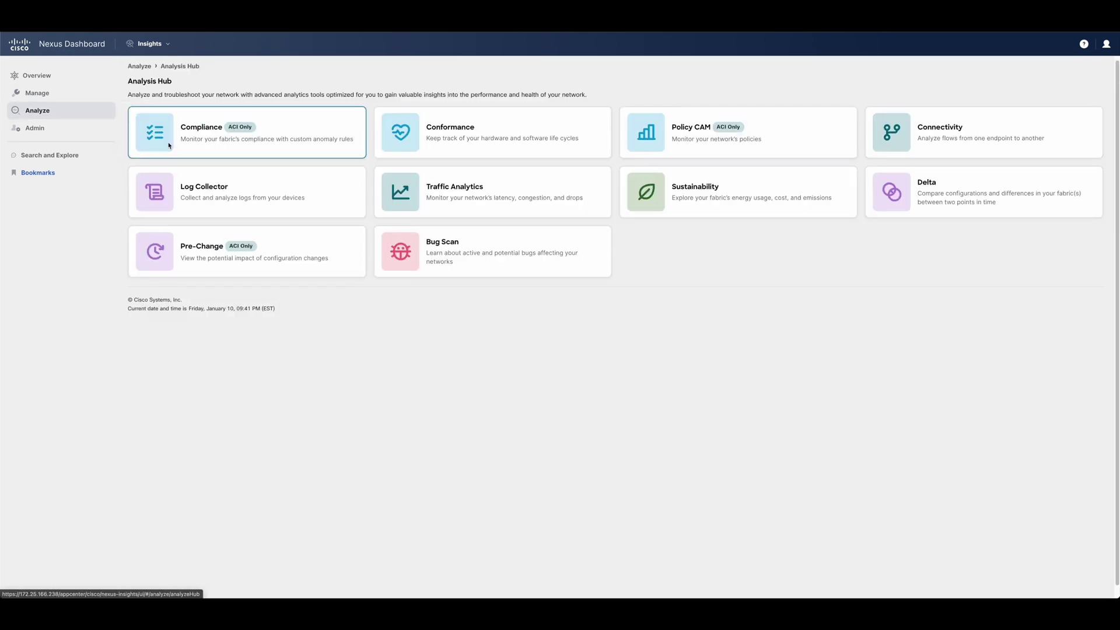